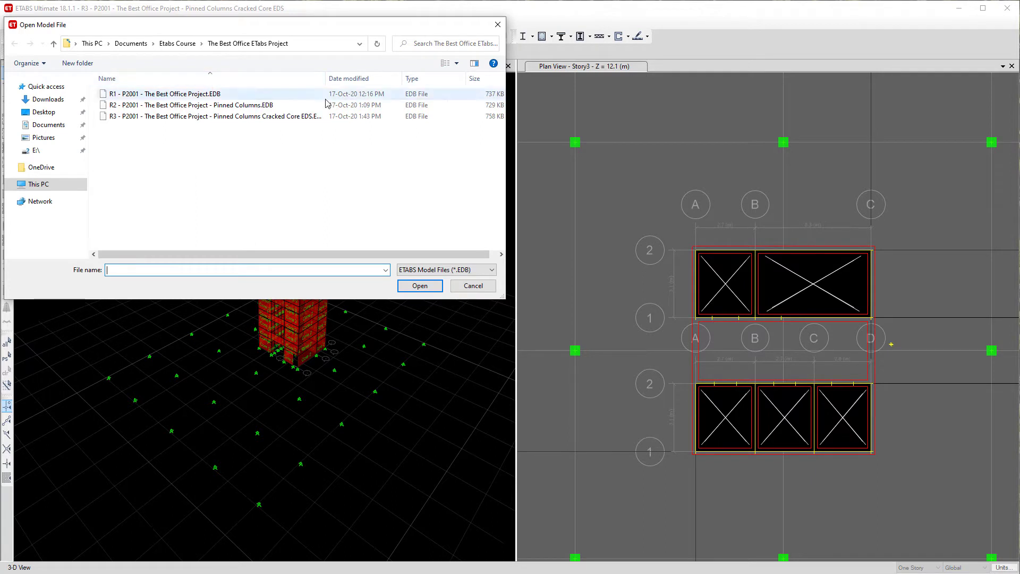
Open the original model file "R1 - P2001 - The Best Office Project.EDB"
left_click(238, 108)
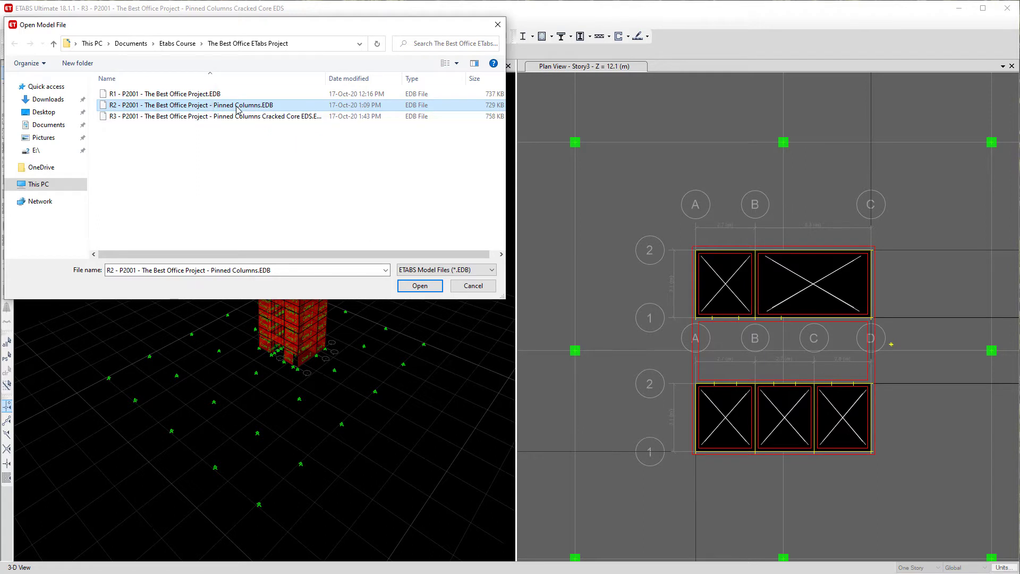
left_click(219, 100)
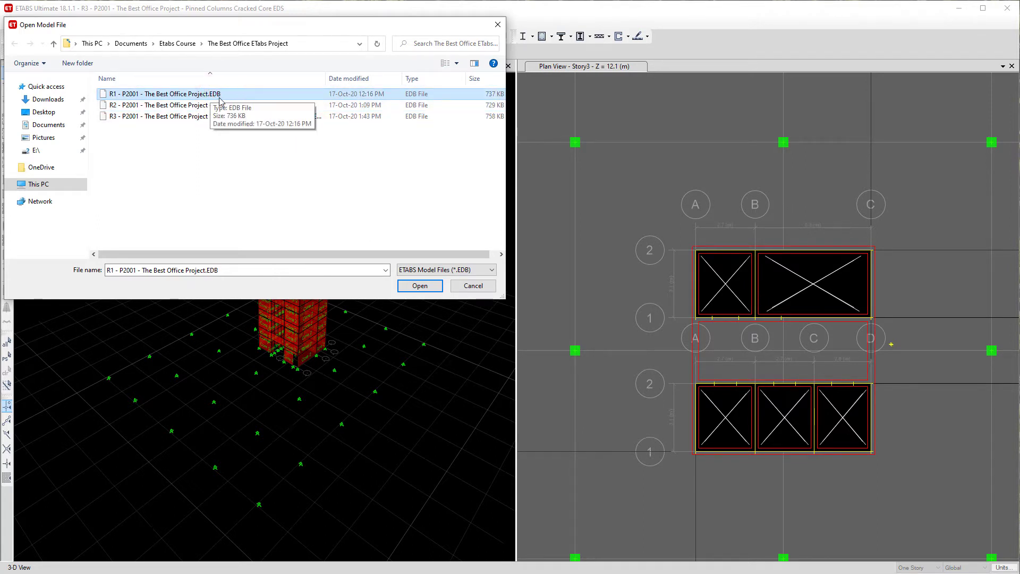
double_click(228, 94)
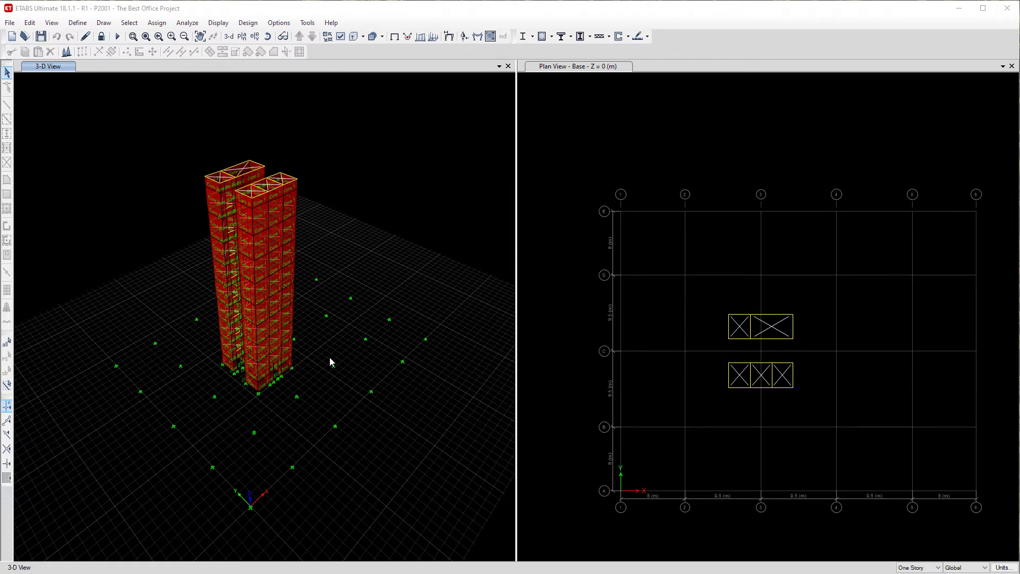
middle_click_drag(333, 359, 332, 360, "shift")
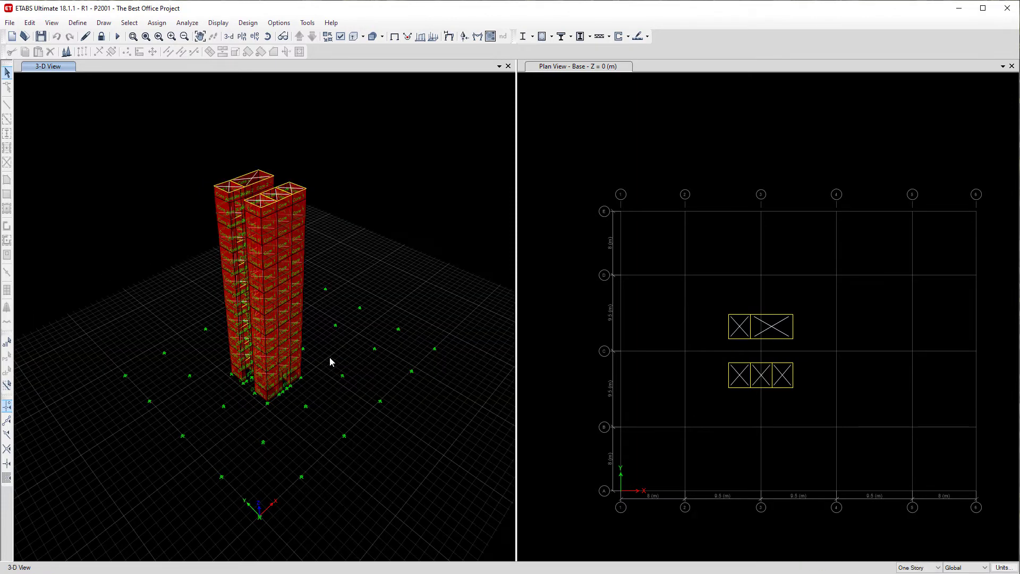
left_click(371, 159)
Open the choice of tables for display and deselect all Other Definitions tables under Model Definition
left_click(218, 23)
left_click(294, 295)
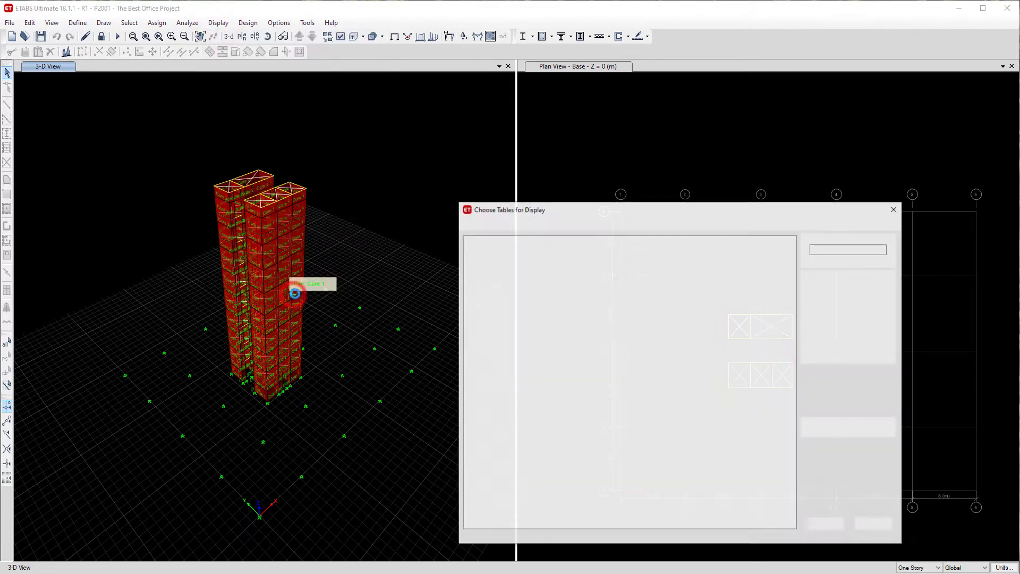
left_click_drag(548, 211, 211, 161)
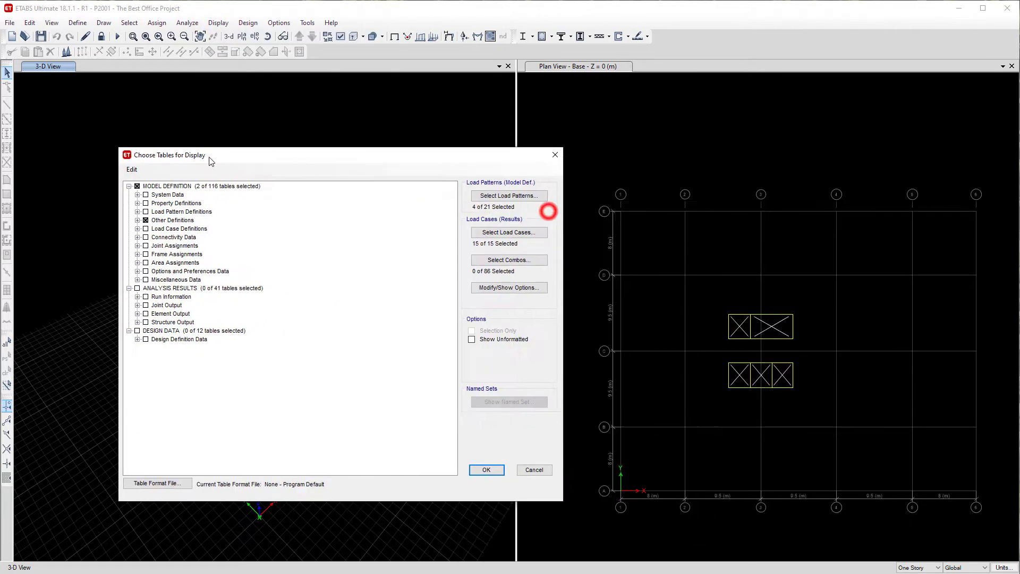
left_click(146, 220)
left_click(145, 220)
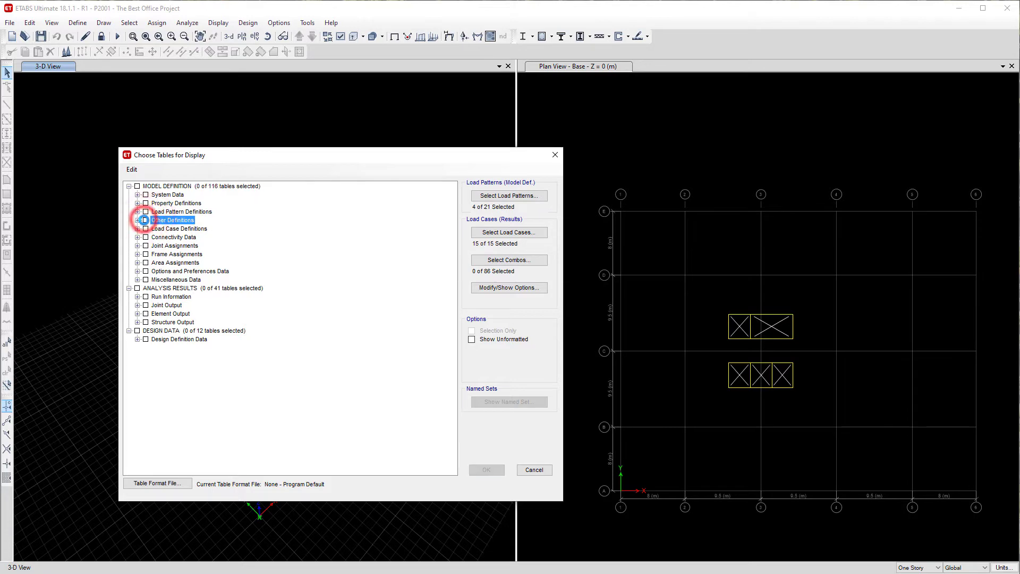
left_click(145, 221)
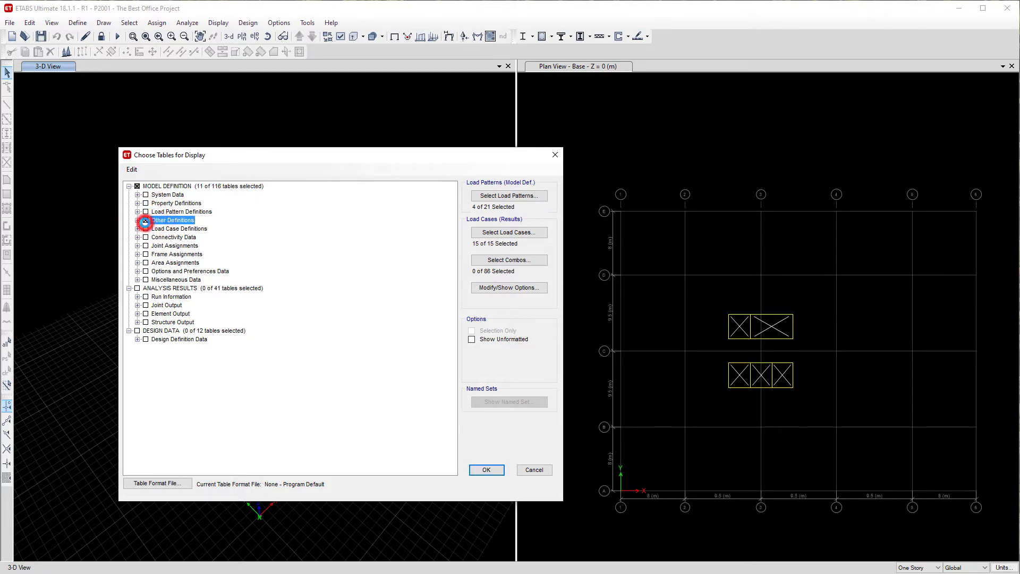
Display the Modal Participating Mass Ratios, Modal Direction Factors and Modal Participation Factors tables from the structure output's modal information
left_click(137, 321)
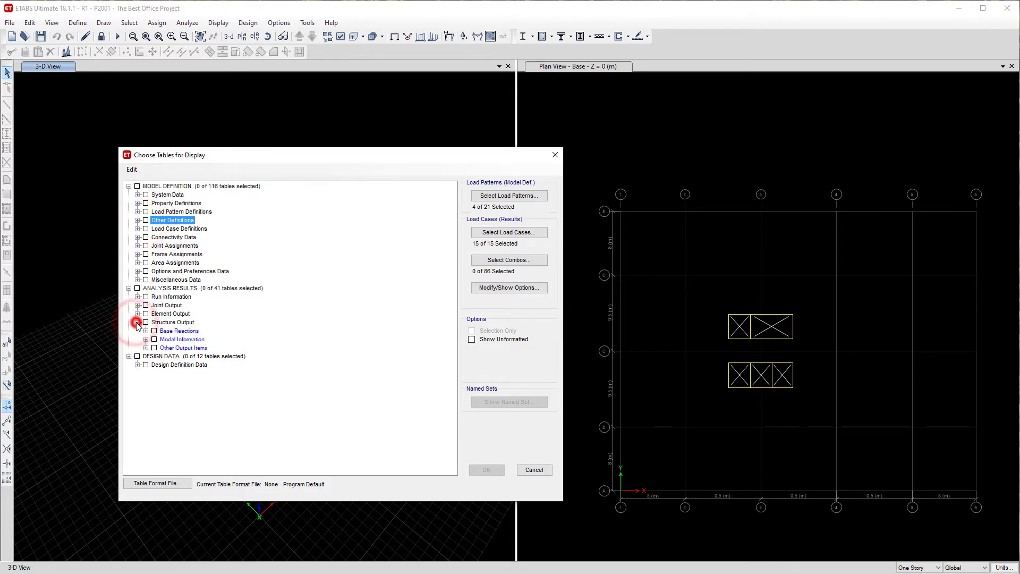
left_click(145, 339)
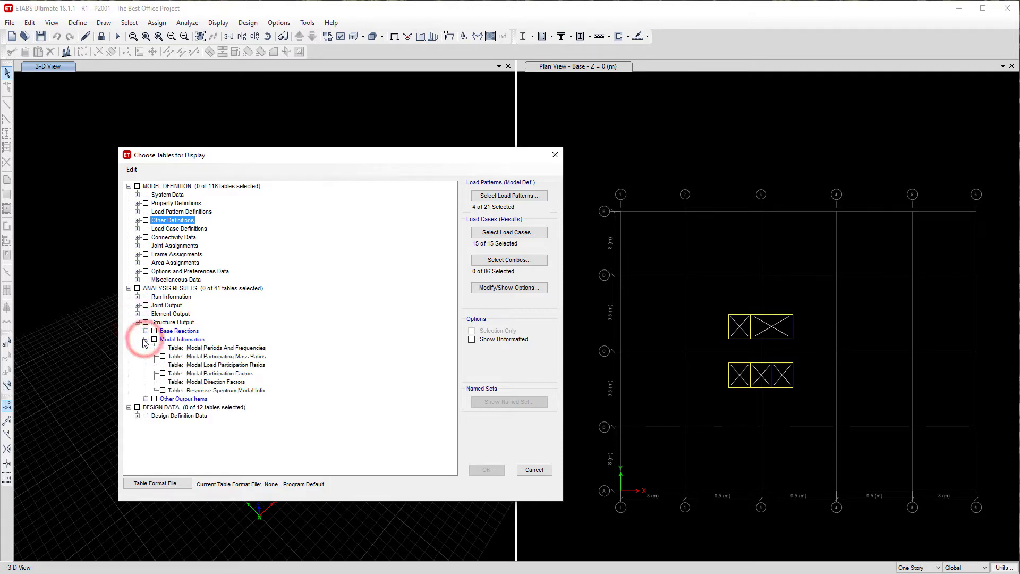
left_click(162, 347)
left_click(162, 348)
left_click(162, 356)
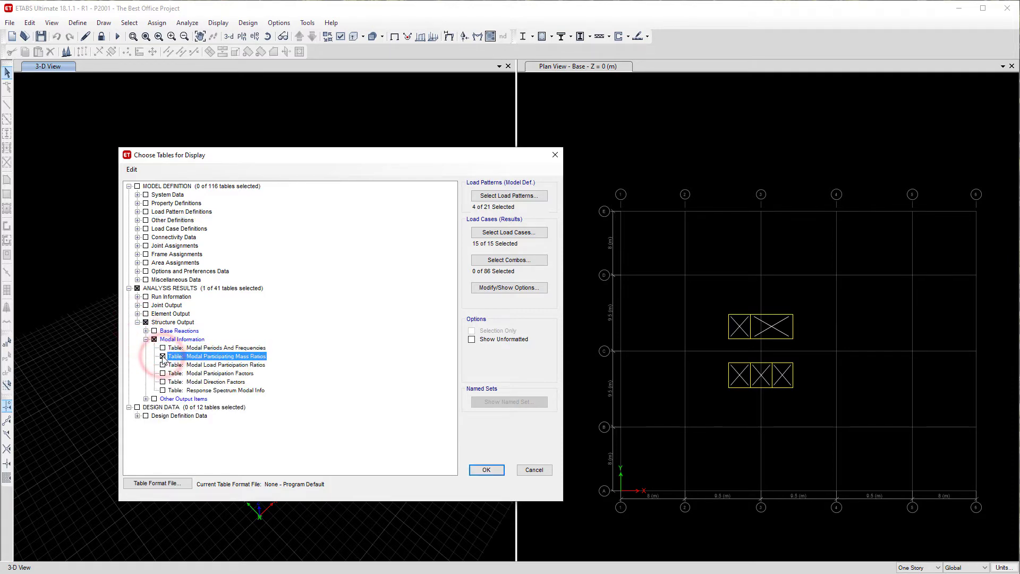
left_click(162, 381)
left_click(163, 373)
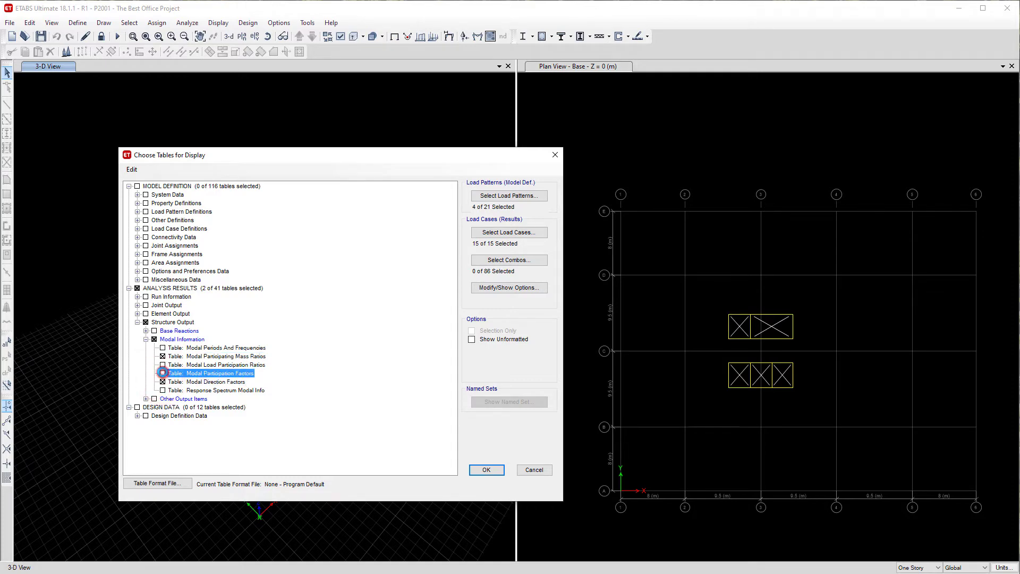
left_click(486, 468)
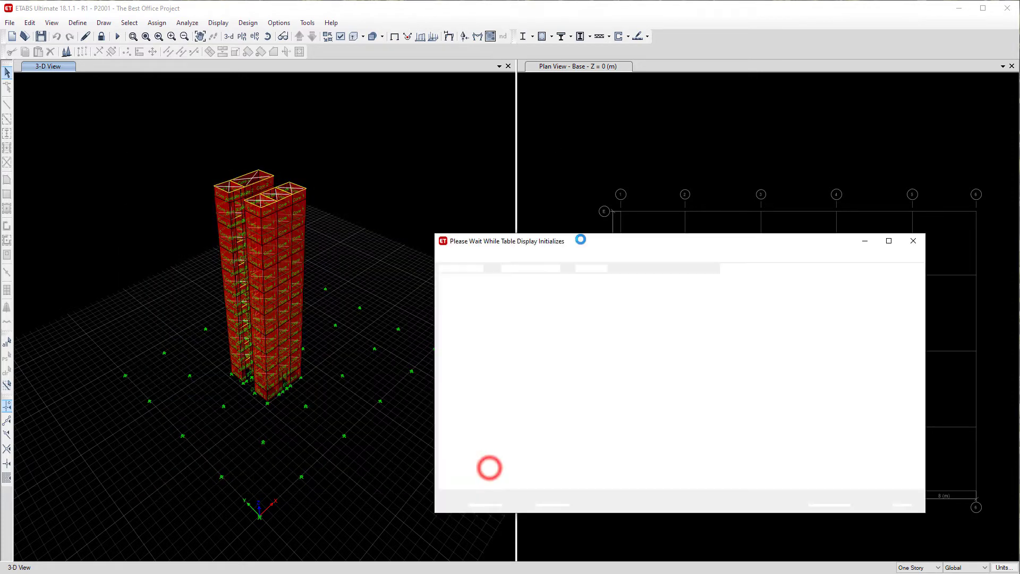
Switch to the Modal Participating Mass Ratios table and widen its window to show all columns through SumRZ
left_click(580, 239)
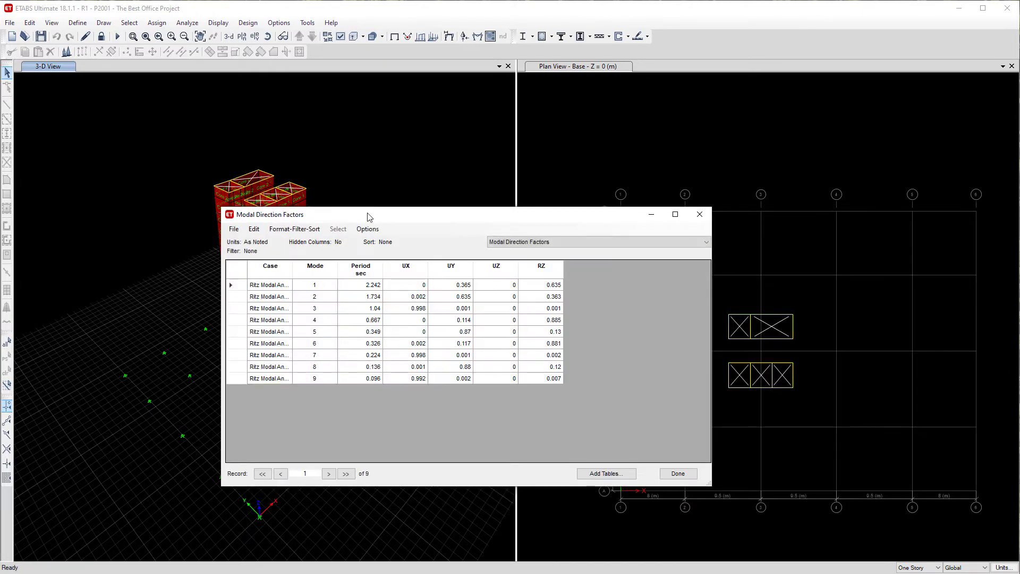
left_click(531, 241)
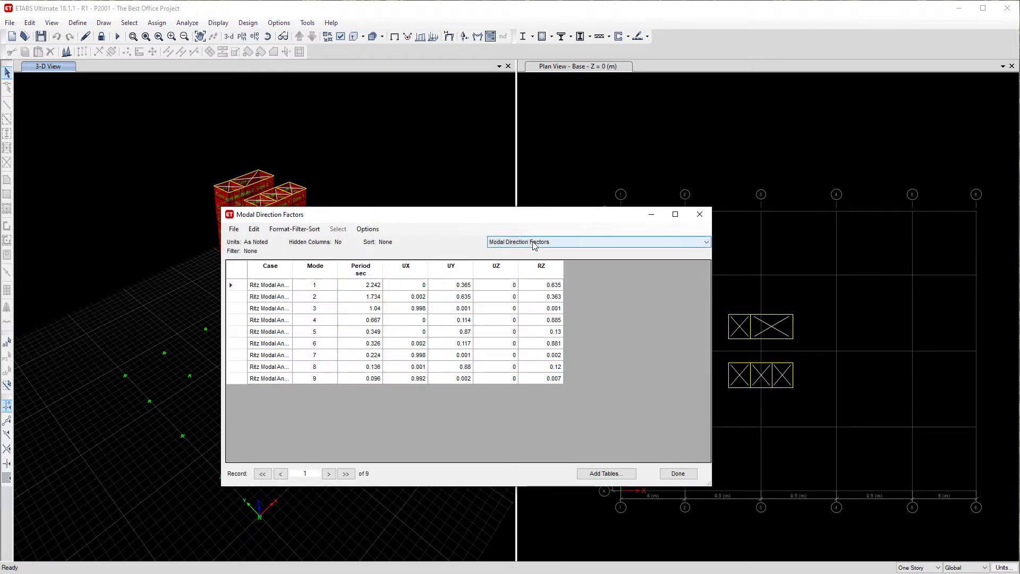
left_click(532, 259)
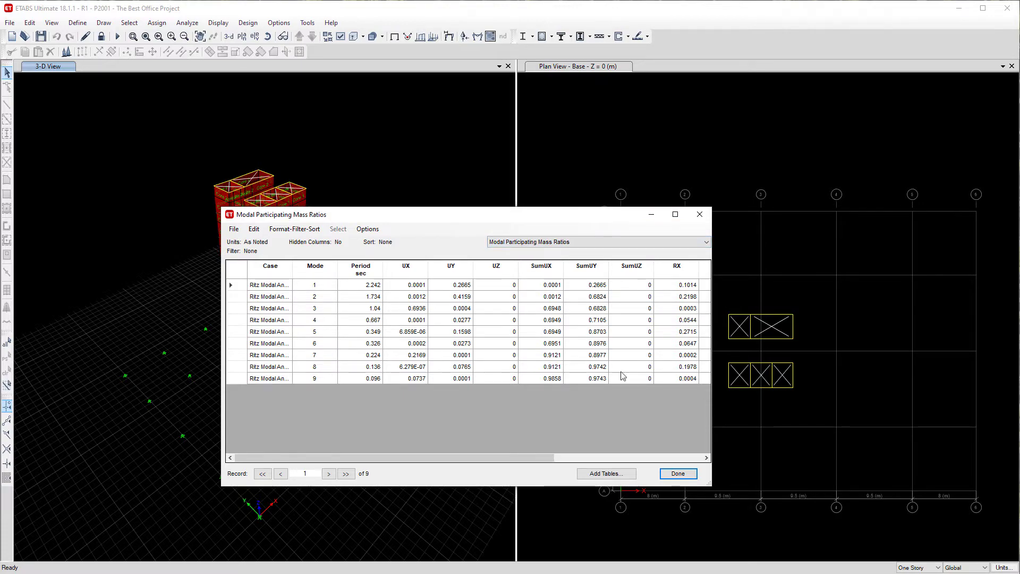
left_click_drag(710, 484, 931, 483)
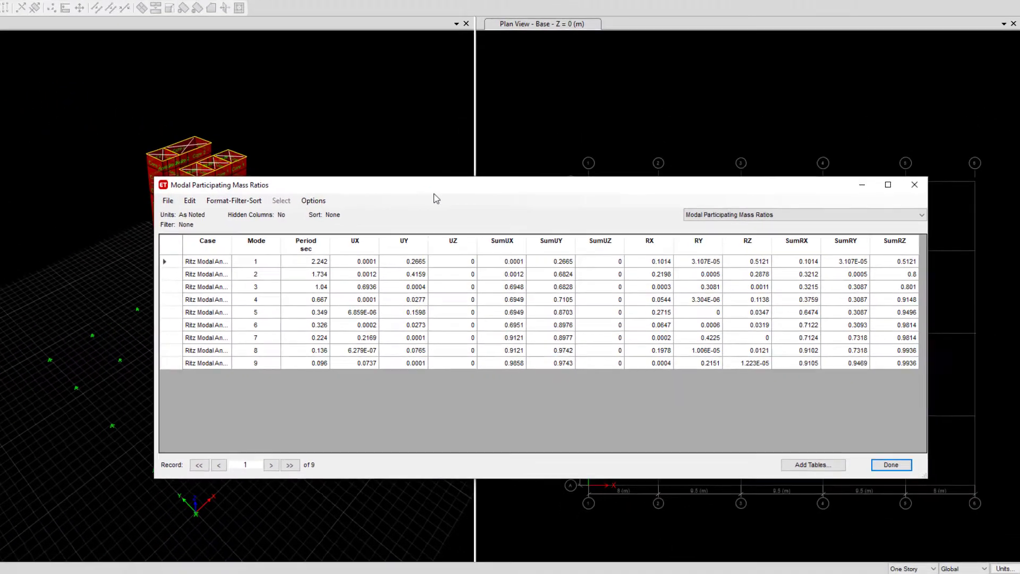
left_click_drag(433, 194, 486, 137)
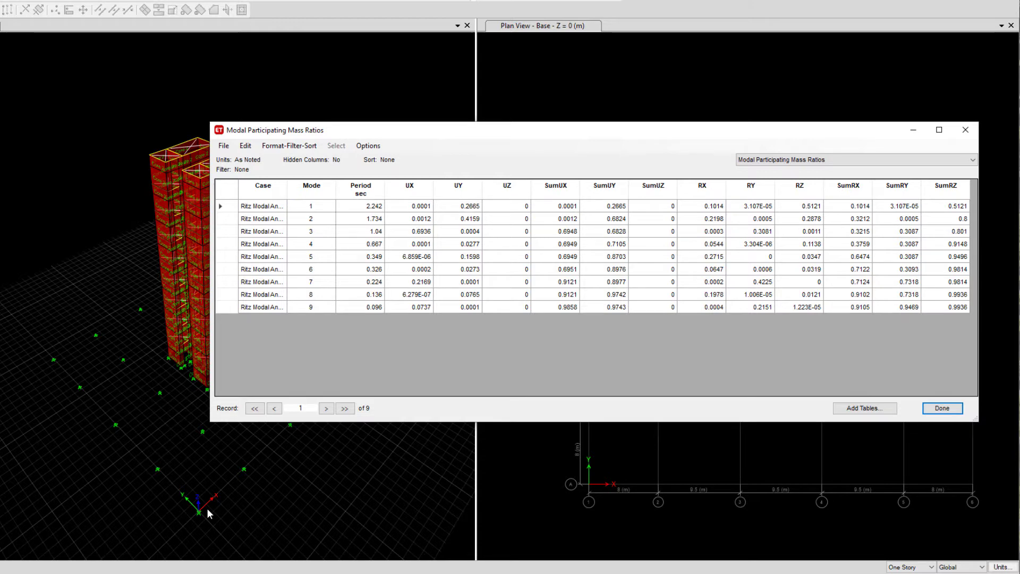
left_click_drag(588, 136, 263, 0)
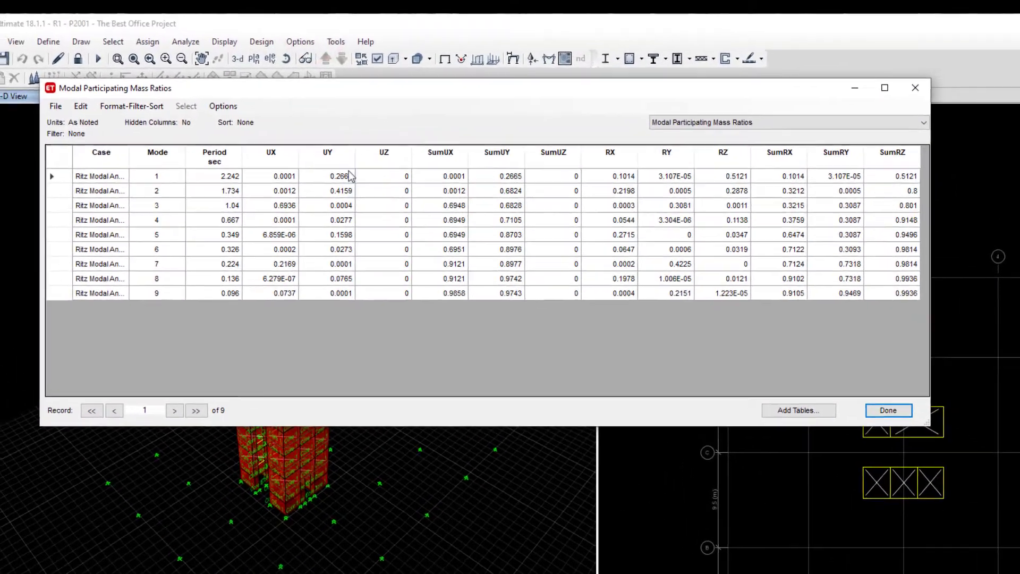
Examine the periods and the UX, UY and RZ mass participation ratios of modes 1 to 3
left_click(266, 104)
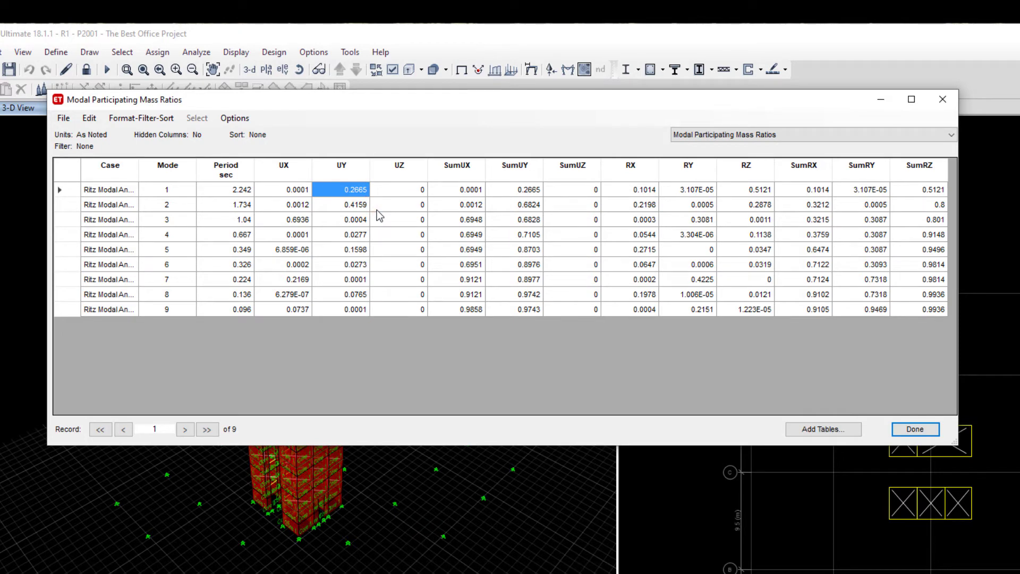
left_click(227, 193)
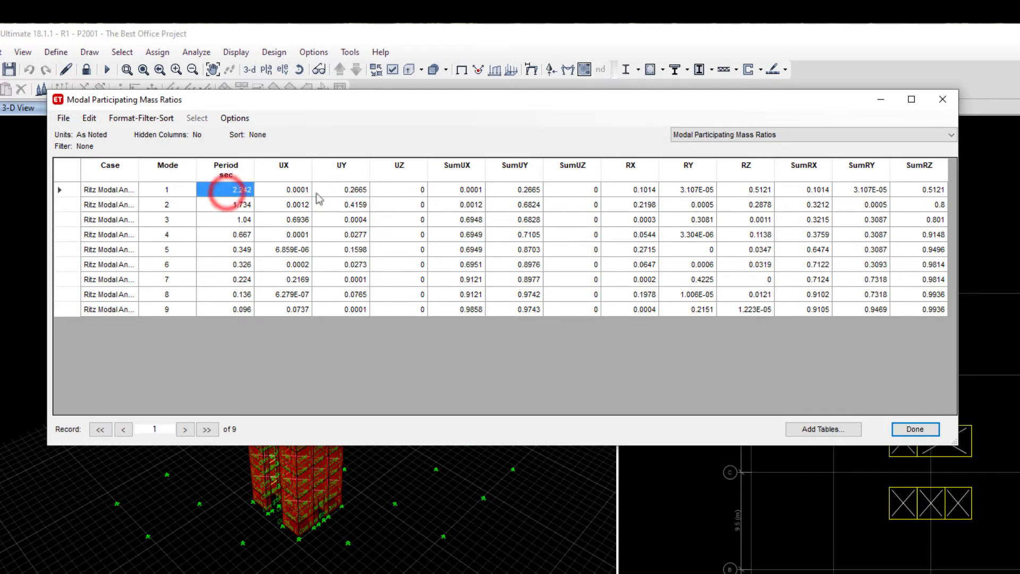
left_click(753, 195)
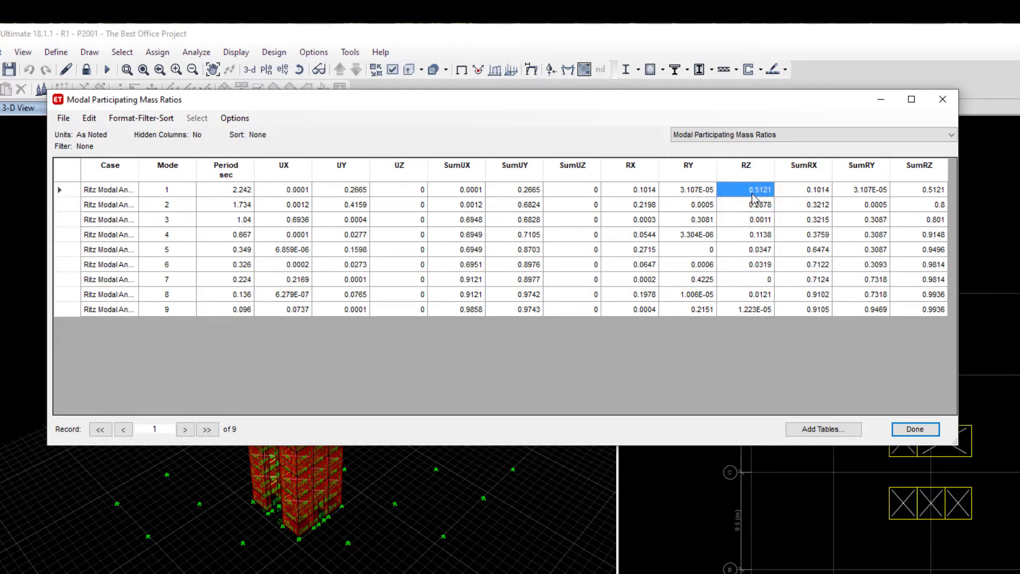
left_click_drag(693, 107, 430, 71)
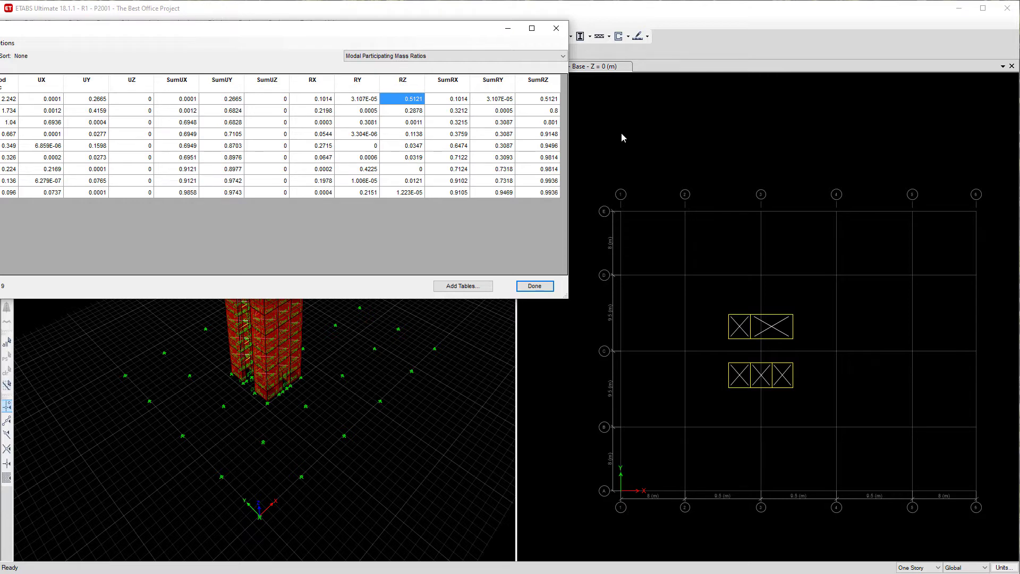
left_click_drag(337, 35, 505, 47)
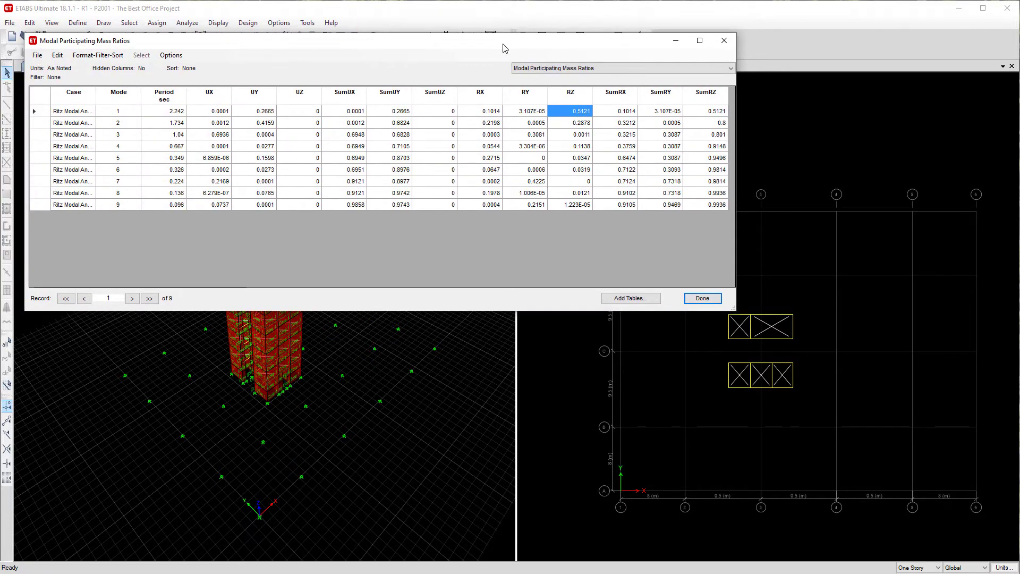
left_click(256, 126)
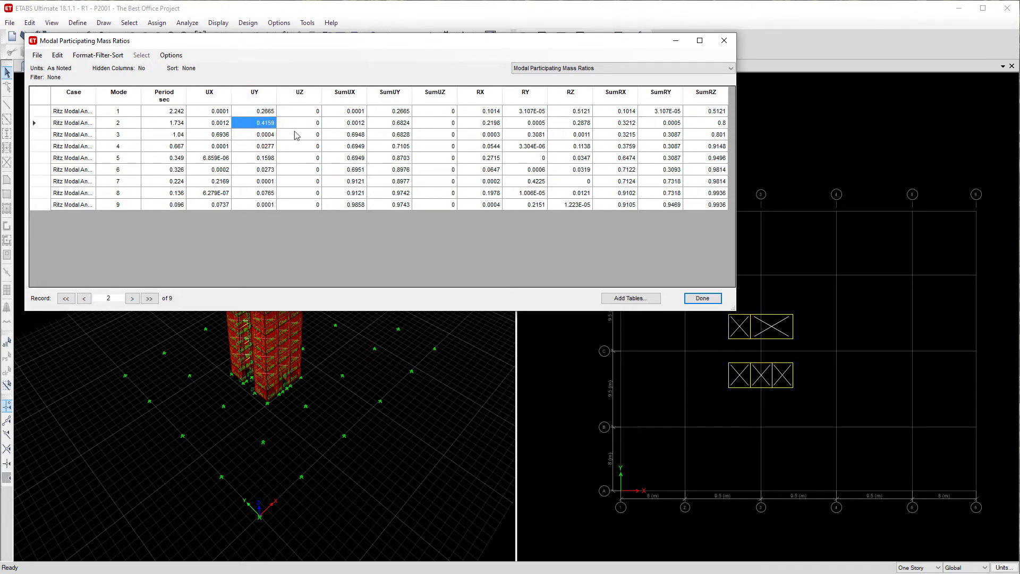
left_click(579, 125)
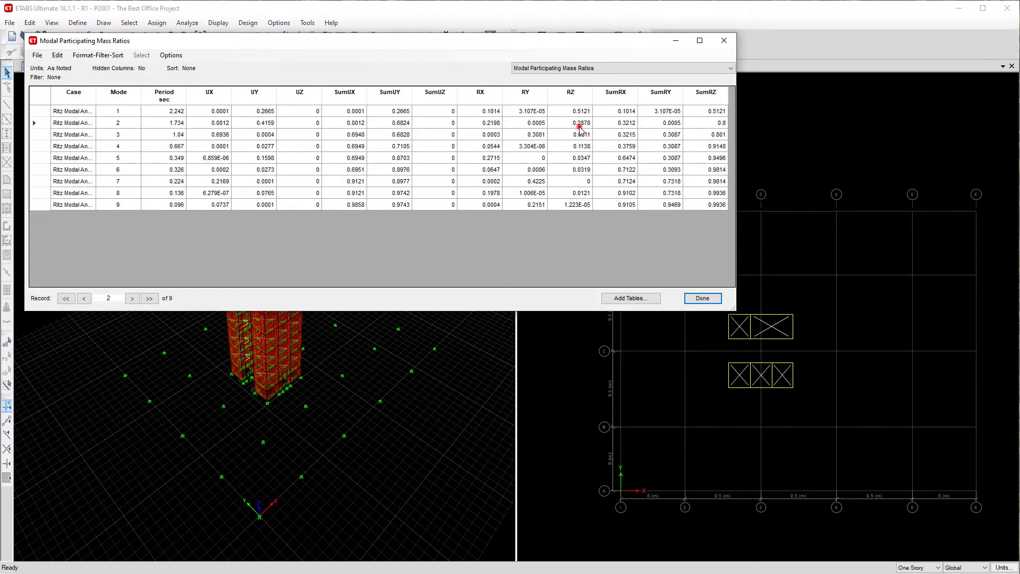
left_click(218, 135)
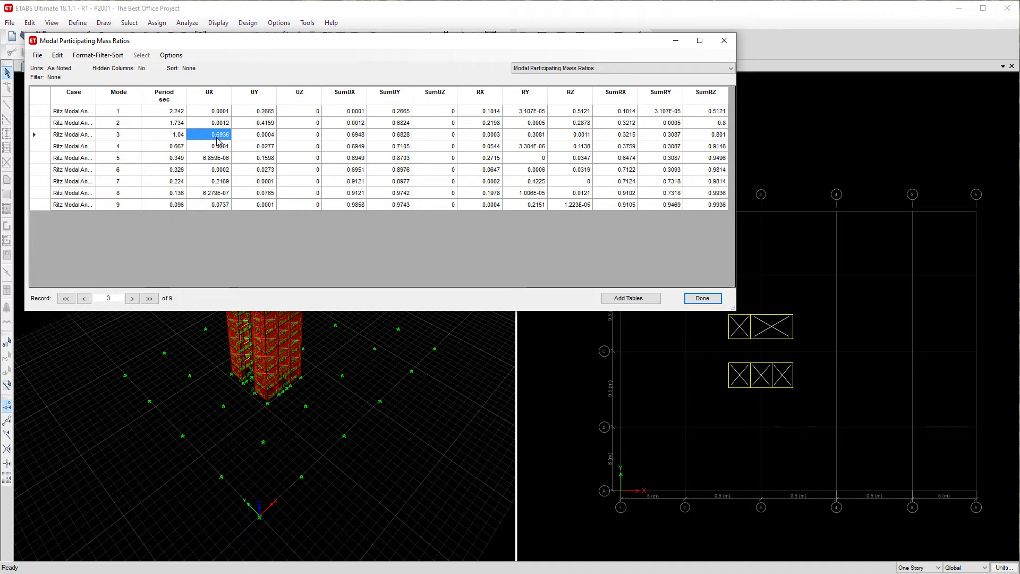
left_click(553, 69)
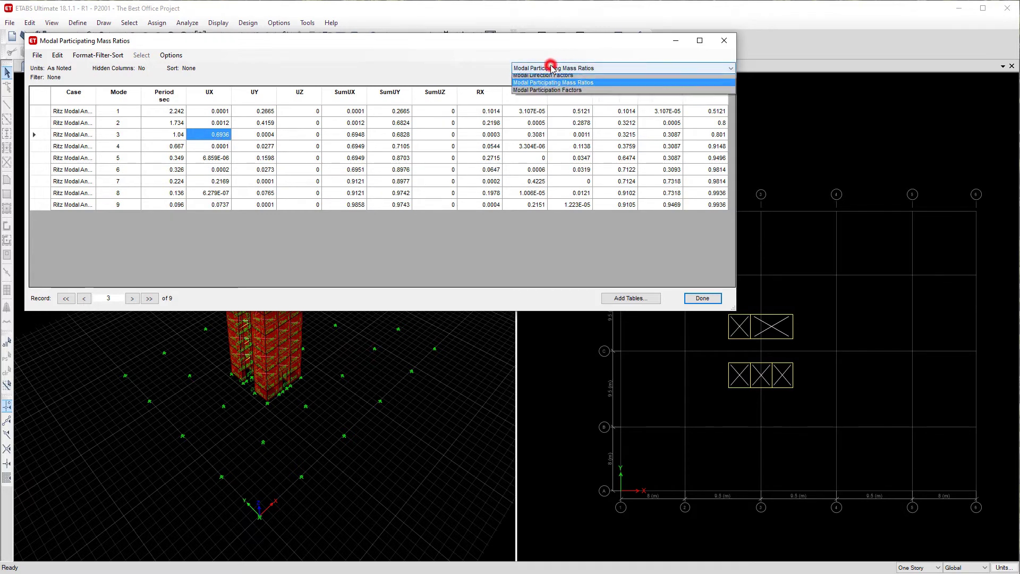
left_click(553, 69)
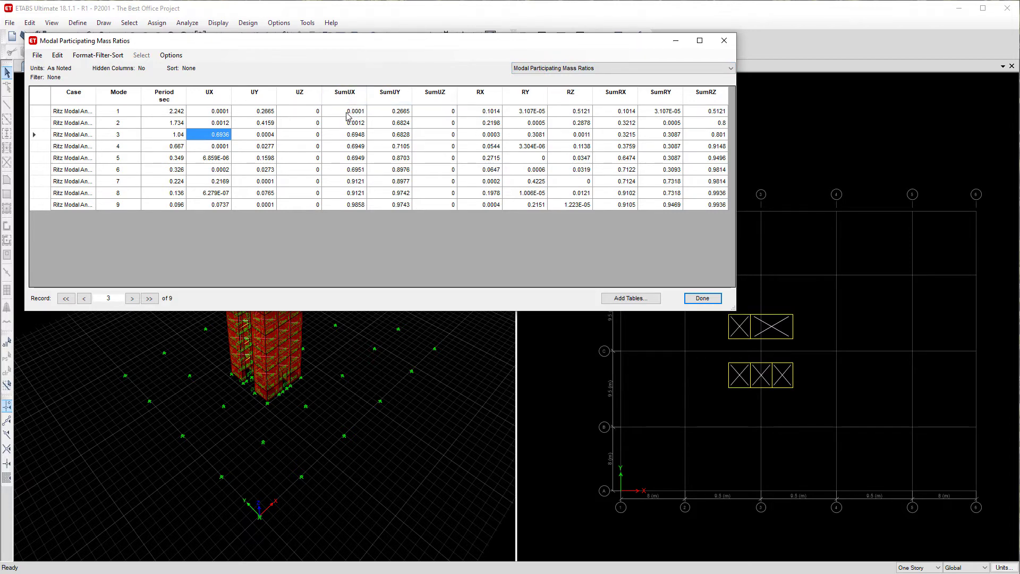
Examine the cumulative mass participation at mode 9 for SumUX, SumUY, SumRX, SumRY and SumRZ
left_click_drag(342, 207, 385, 210)
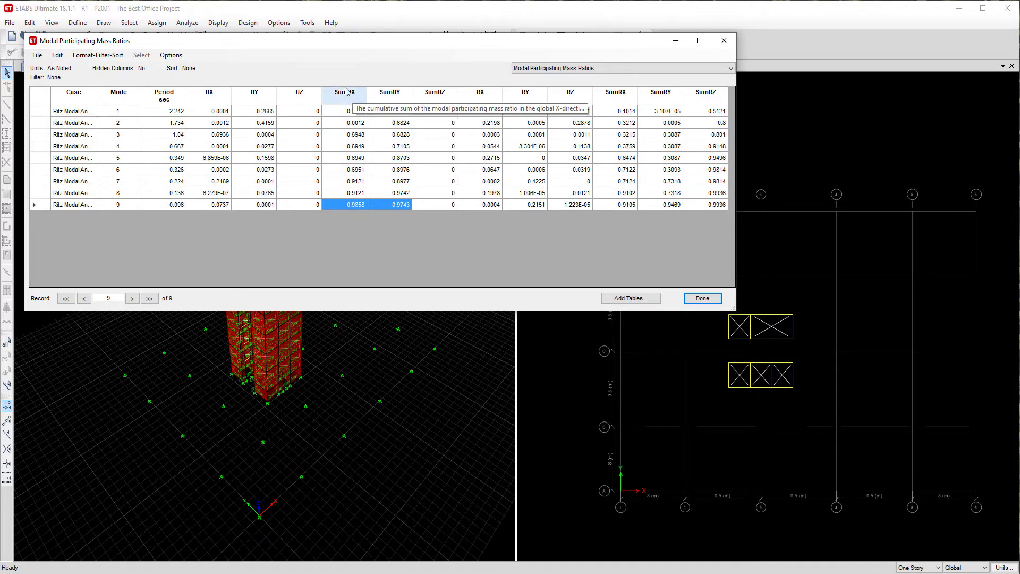
left_click_drag(732, 311, 949, 336)
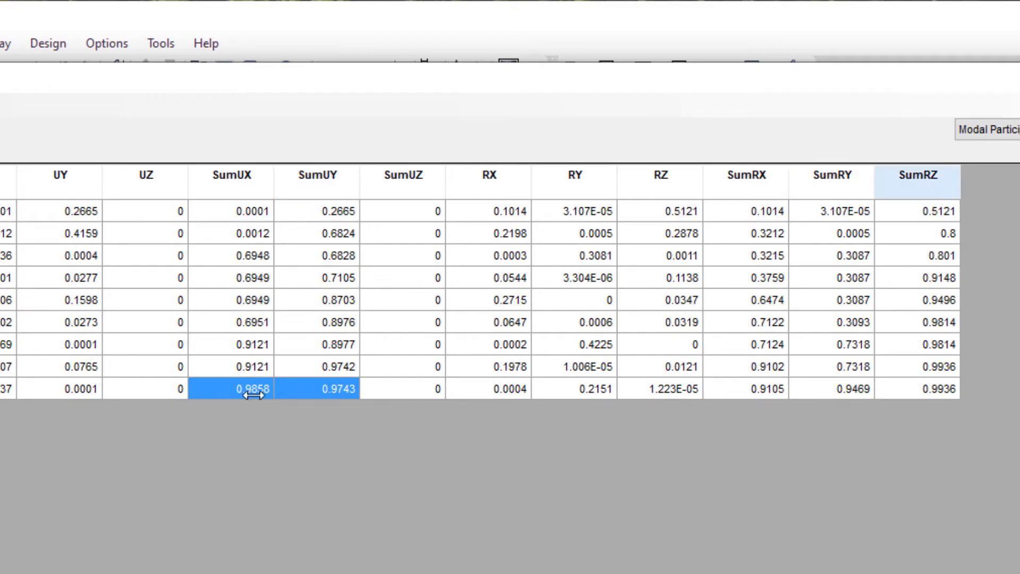
left_click(920, 395)
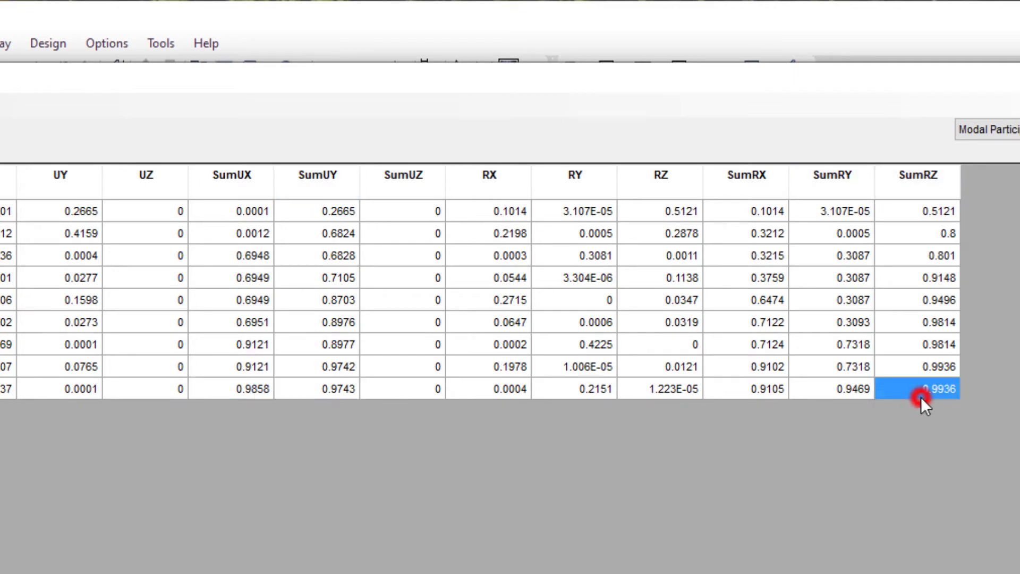
left_click_drag(886, 393, 760, 399)
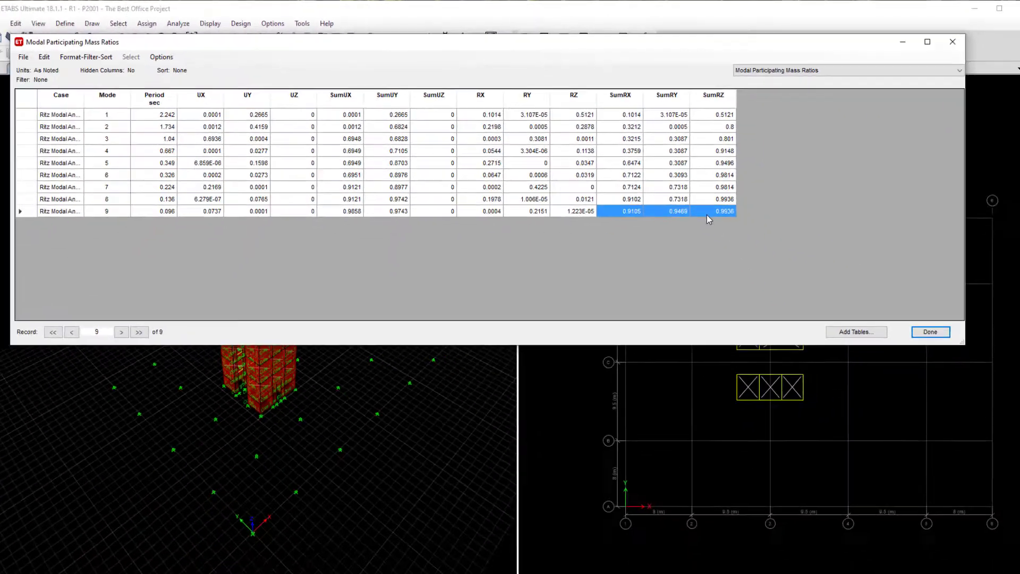
left_click(347, 214)
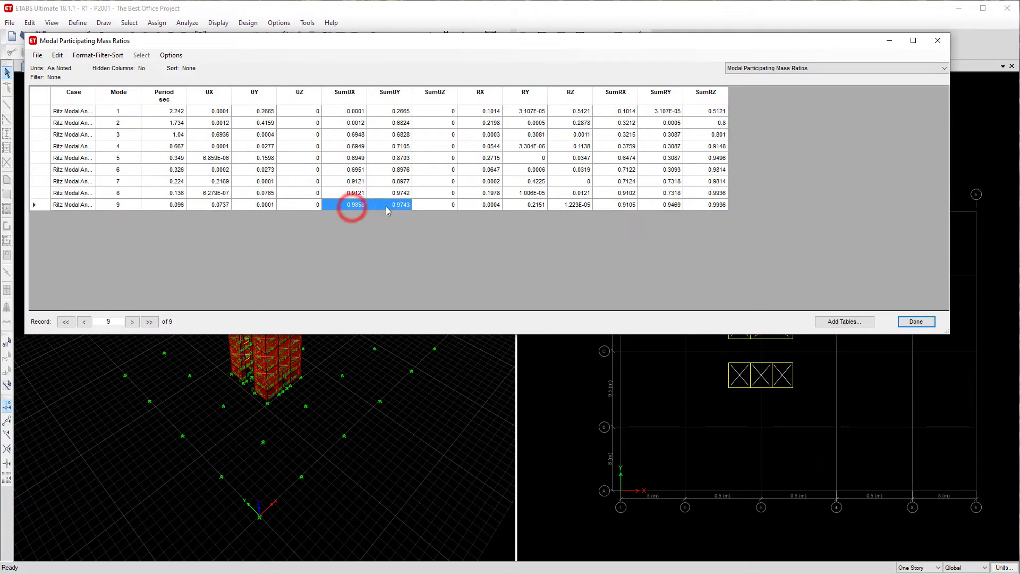
left_click(709, 205)
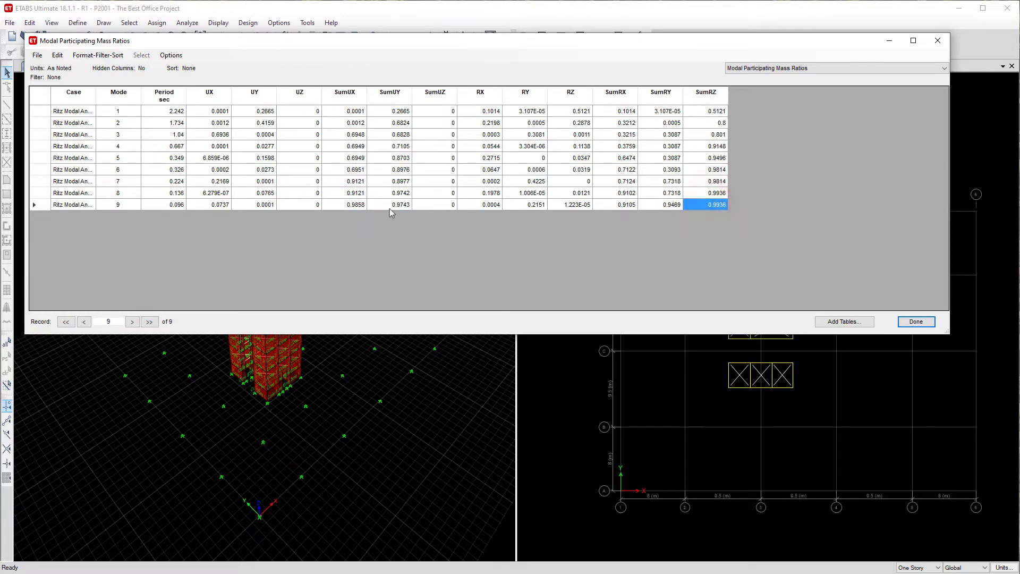
Check SumUX and SumUY at mode 9, close the modal participating mass ratios table, and open a story response plot
left_click_drag(348, 209, 390, 208)
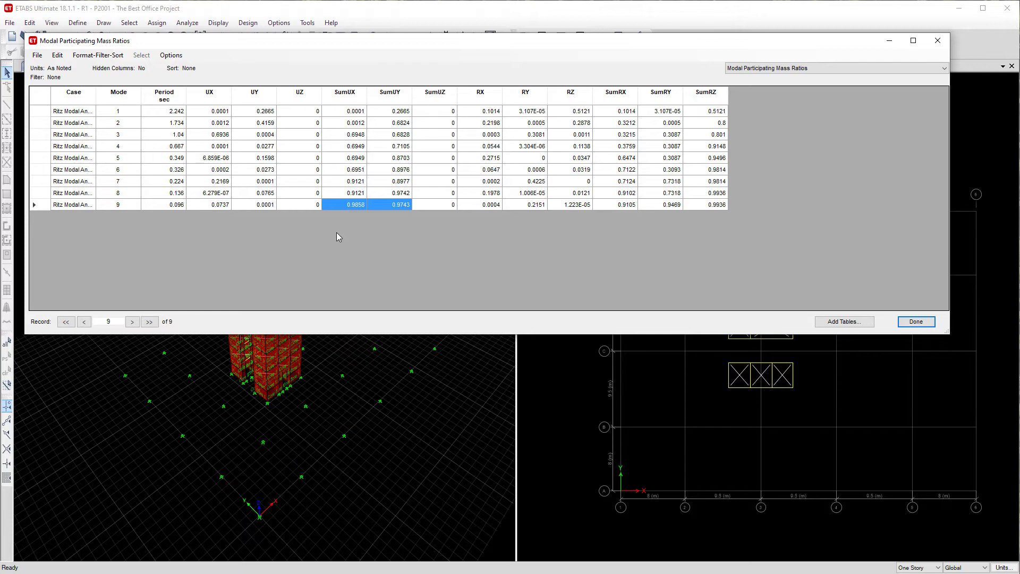
left_click(917, 322)
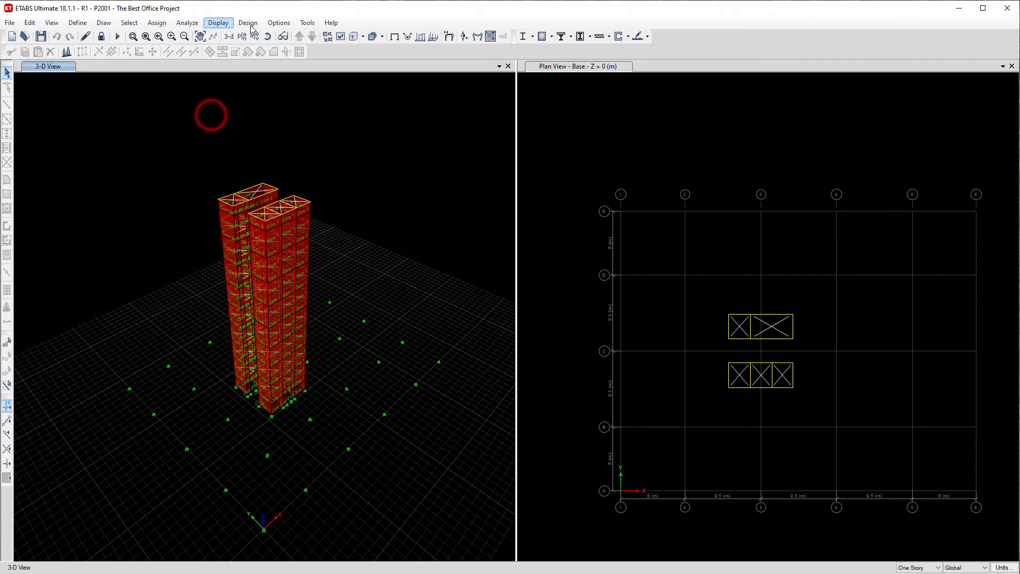
left_click(218, 23)
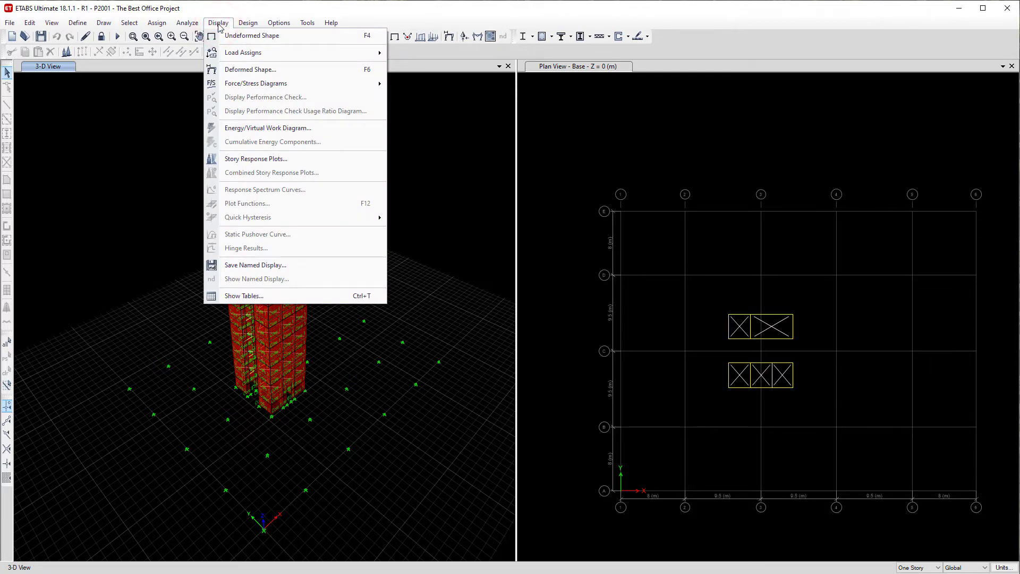
left_click(276, 160)
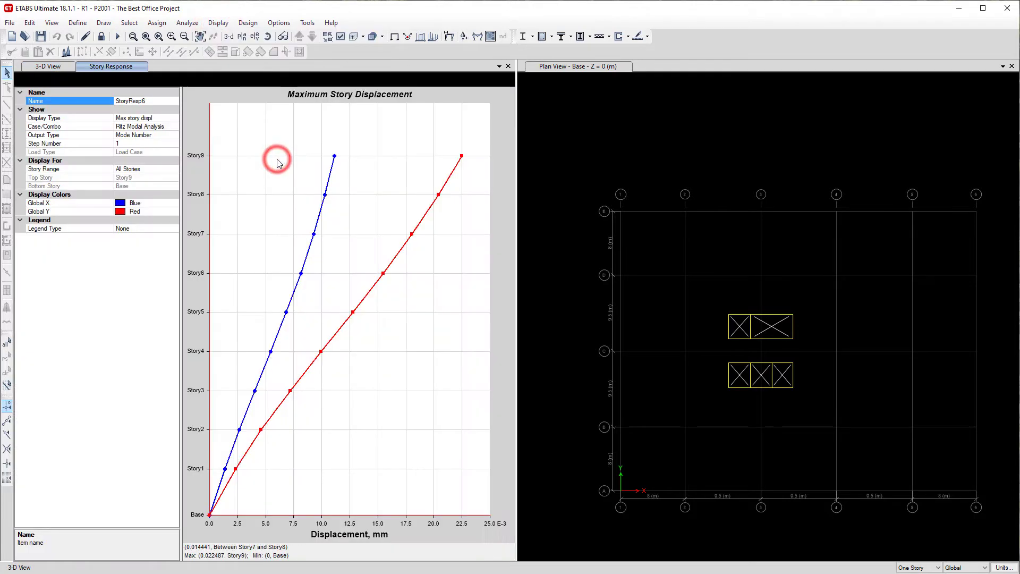
Plot the story overturning moments for the EQ Dyn LDS load case
left_click(171, 118)
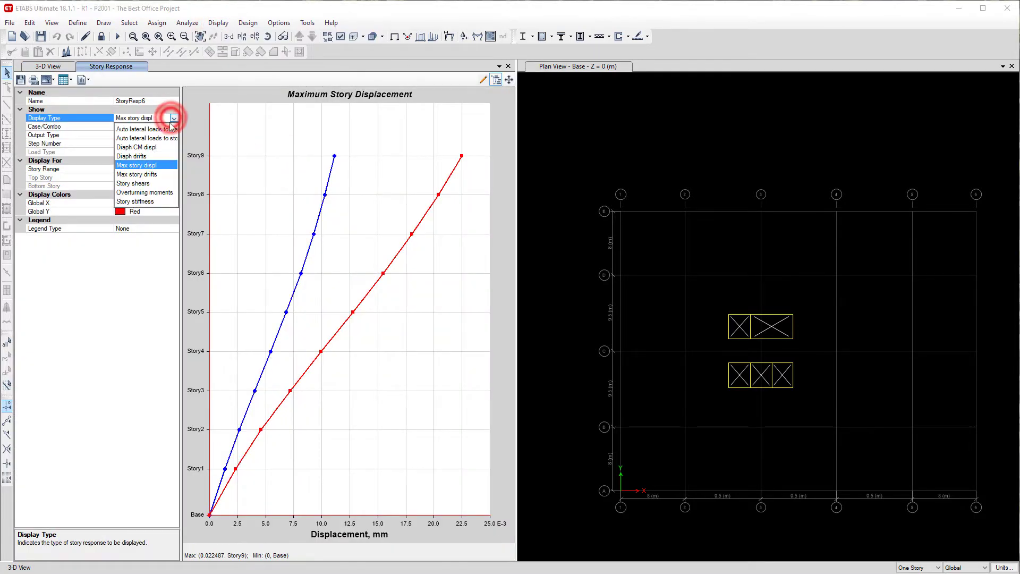
left_click(153, 192)
left_click(174, 127)
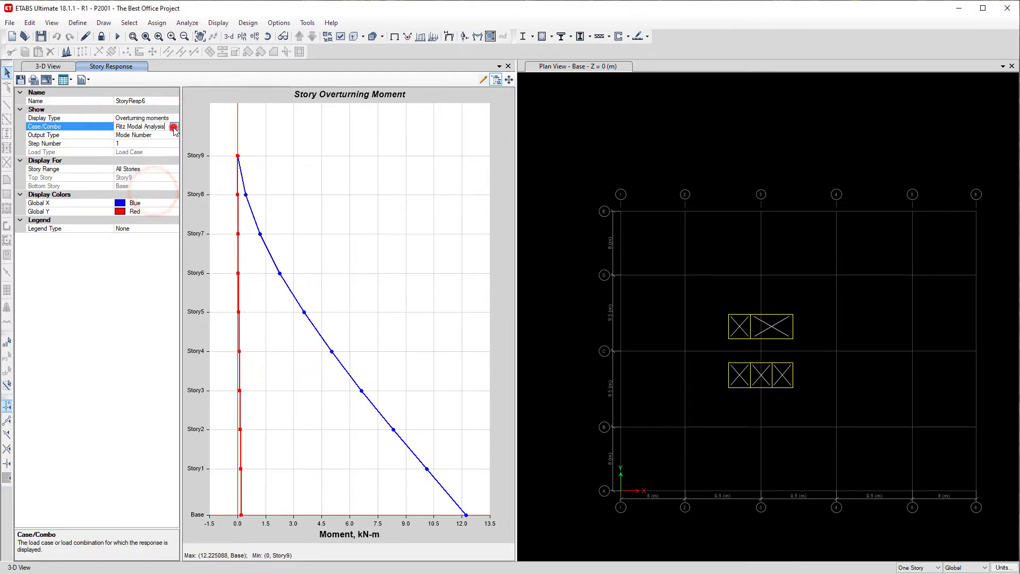
left_click(174, 127)
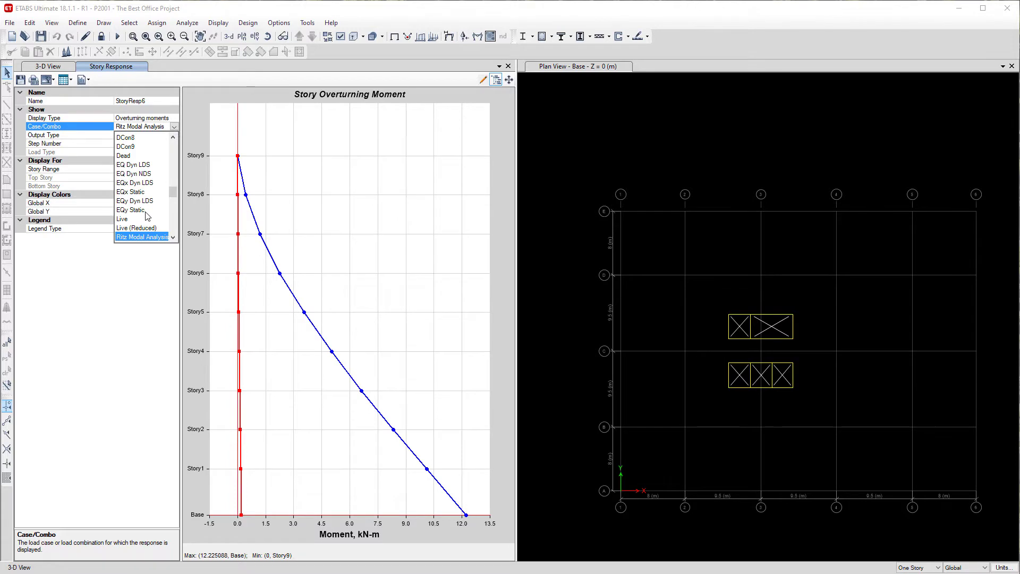
left_click(150, 165)
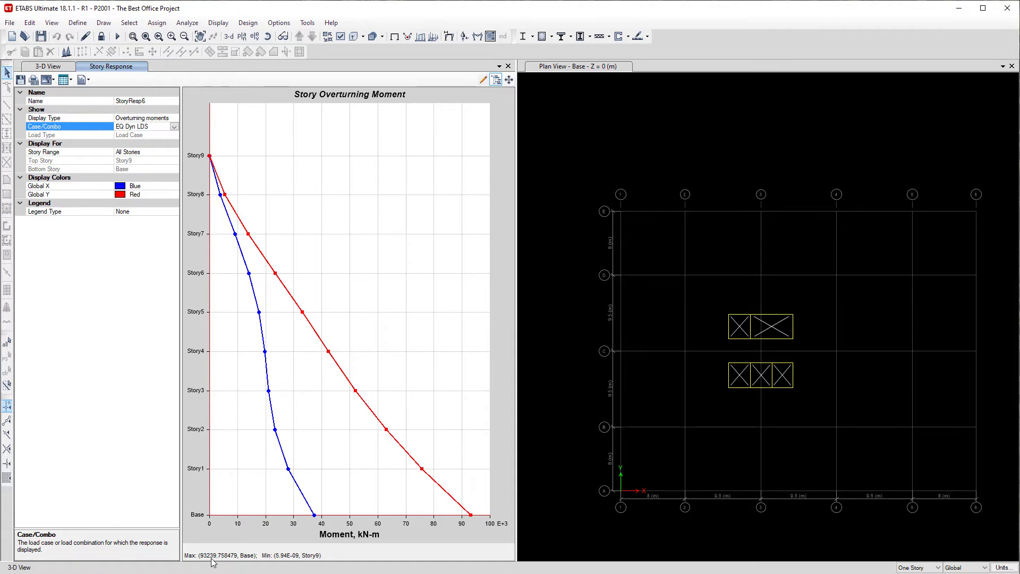
Compare the overturning moment plots of the EQx Dyn LDS and EQx Static load cases
left_click(174, 128)
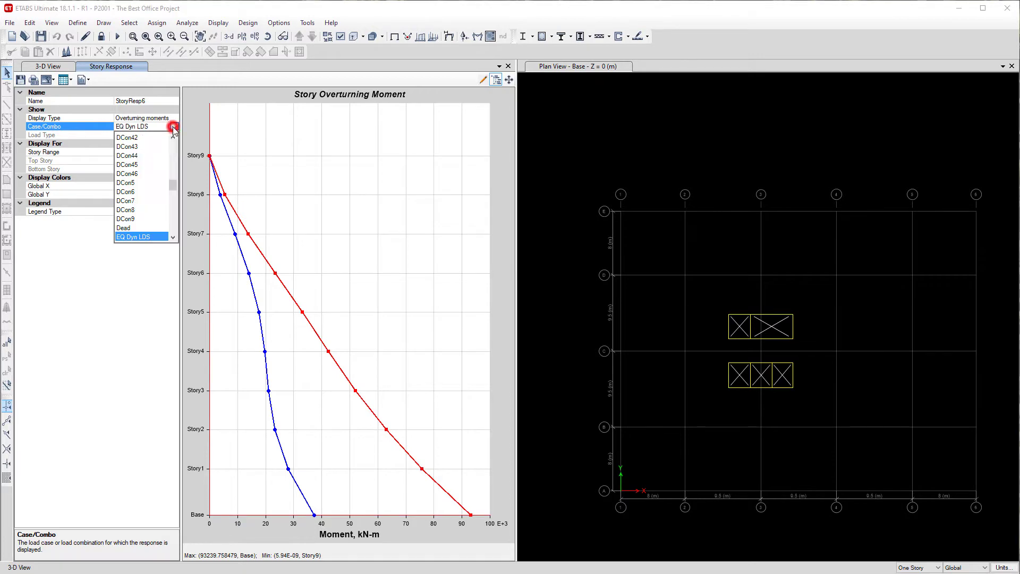
scroll(159, 218, "down", 2)
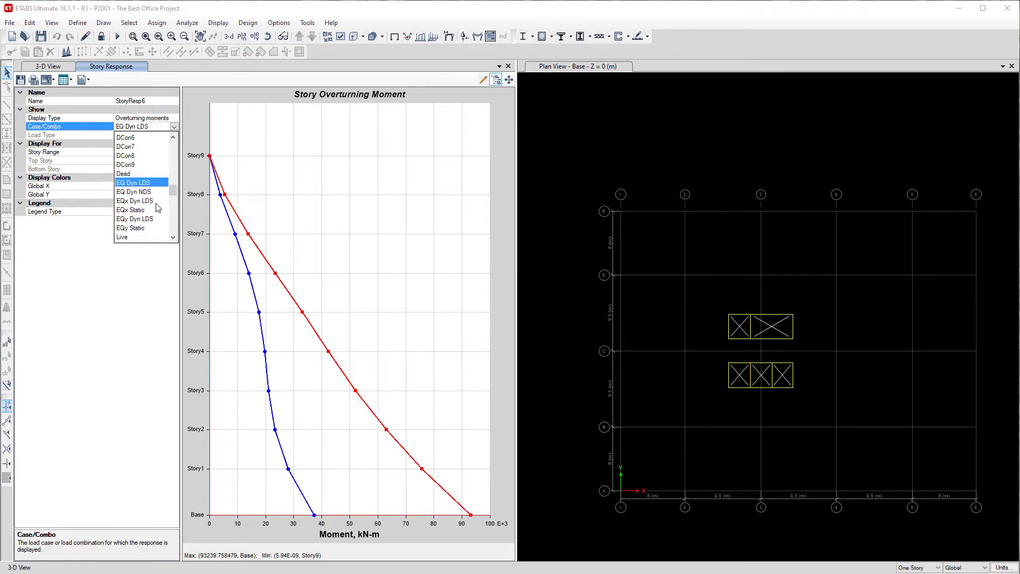
left_click(154, 200)
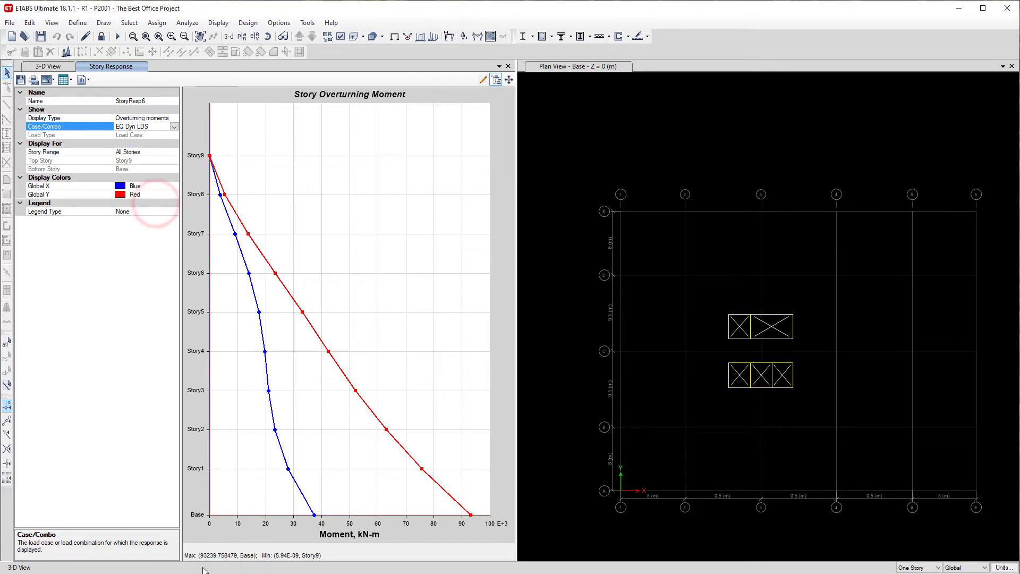
left_click(174, 127)
scroll(157, 202, "down", 2)
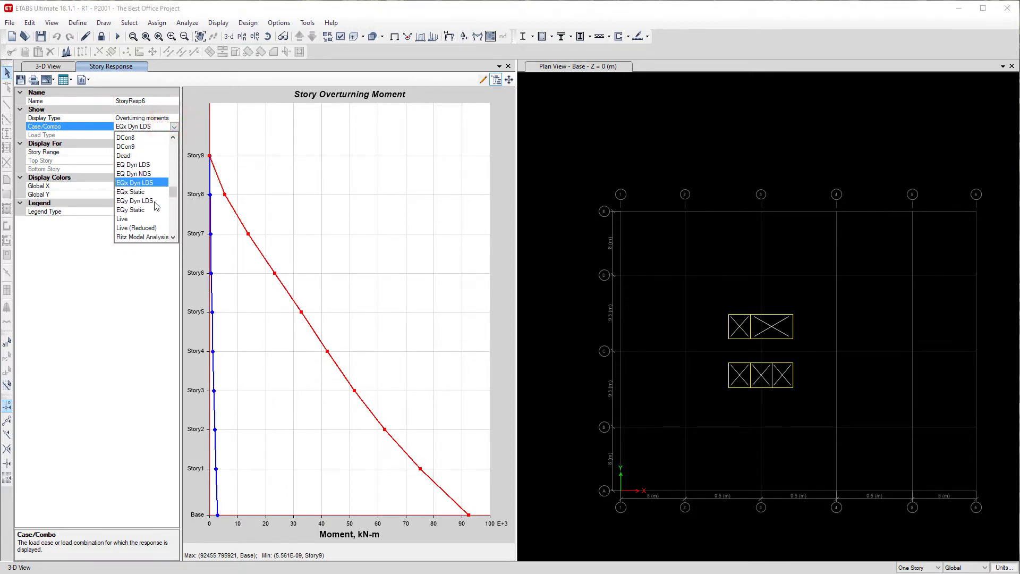
left_click(137, 194)
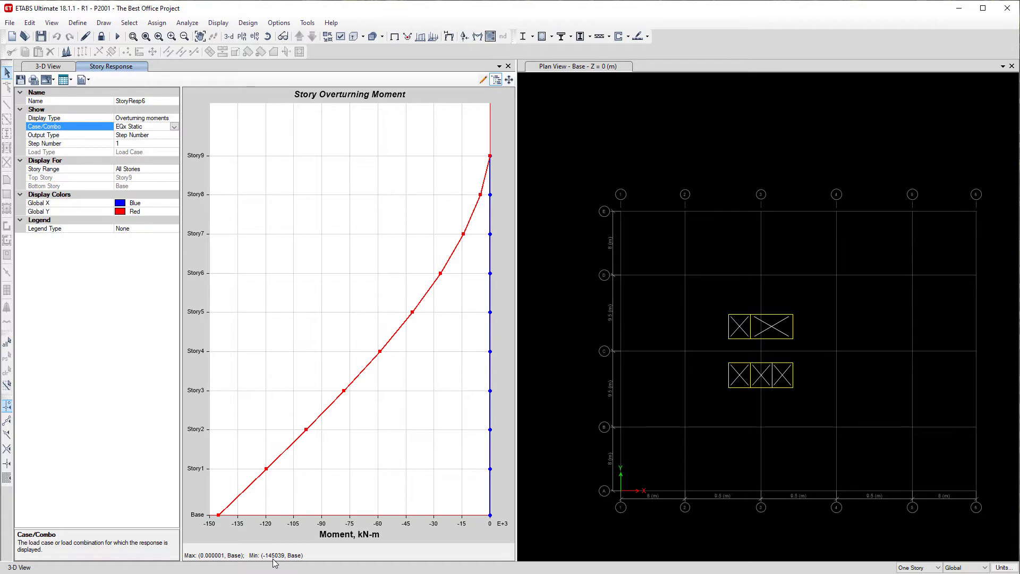
Switch the response plot to story shears and show them for the EQ Dyn LDS load case
left_click(173, 121)
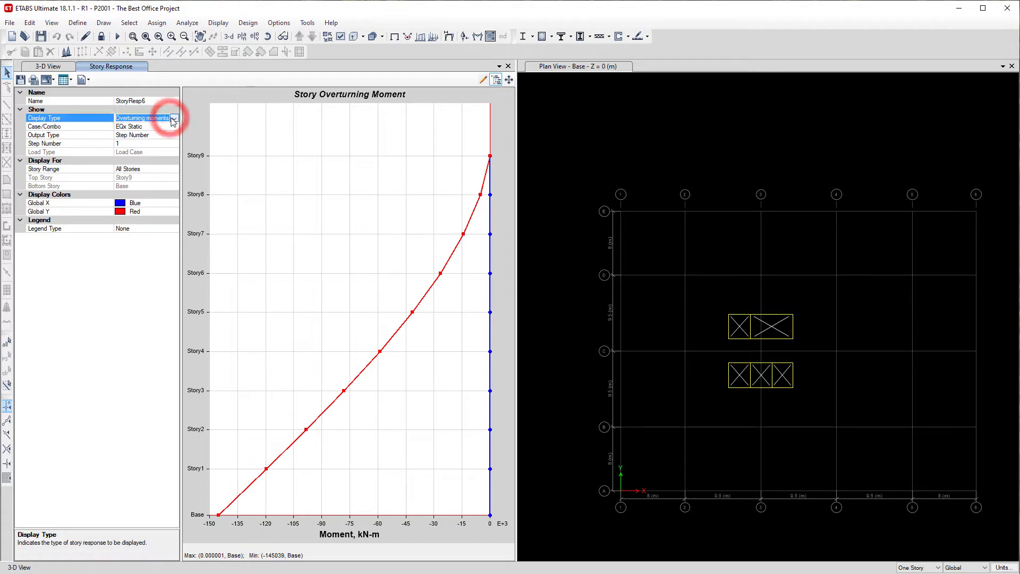
left_click(173, 119)
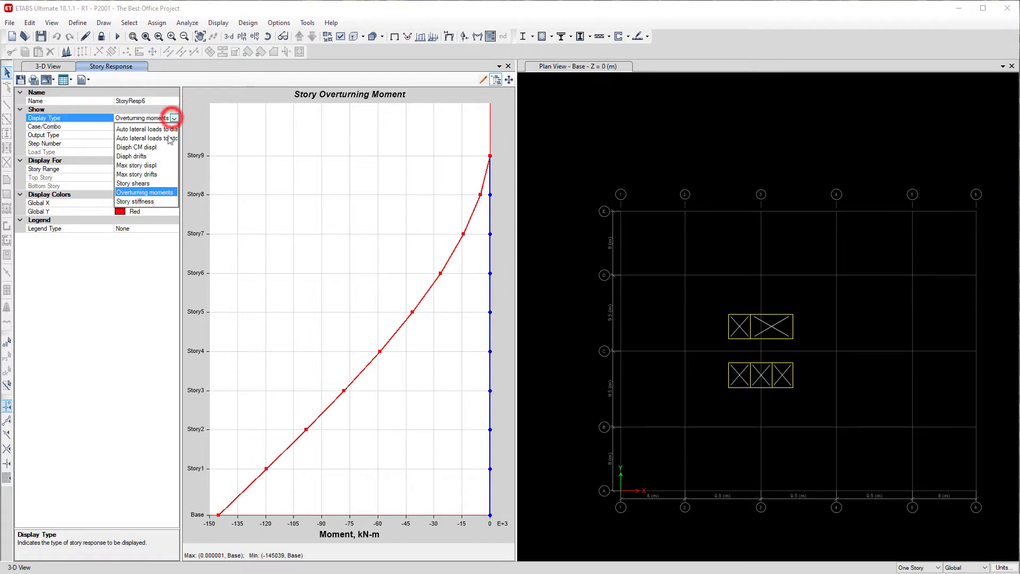
left_click(152, 191)
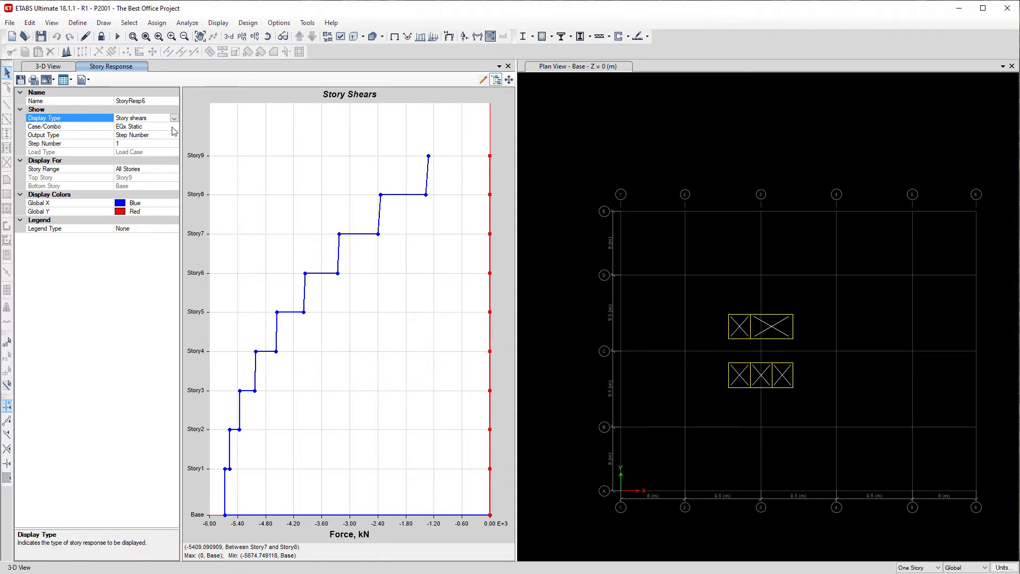
left_click(173, 126)
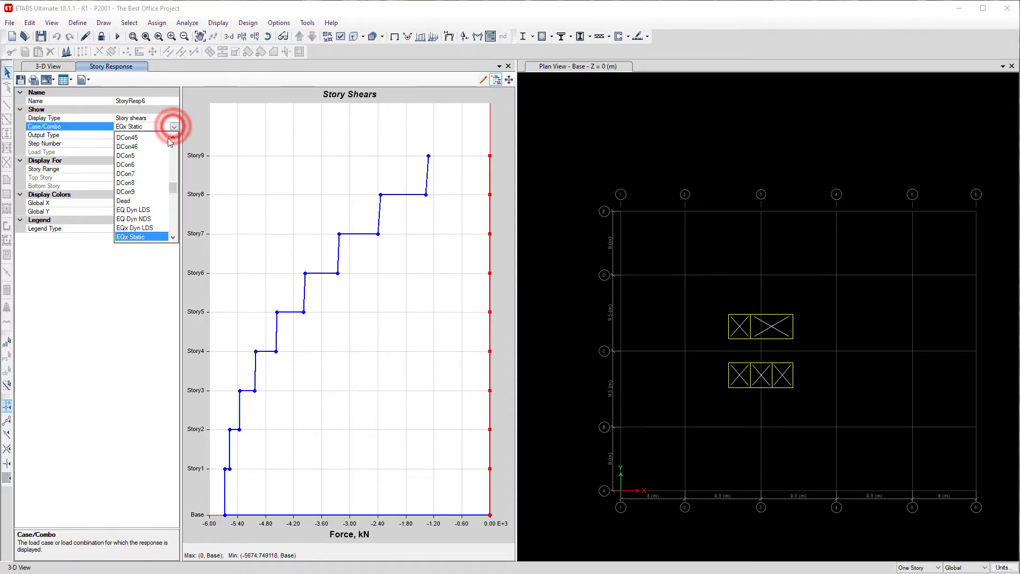
left_click(133, 210)
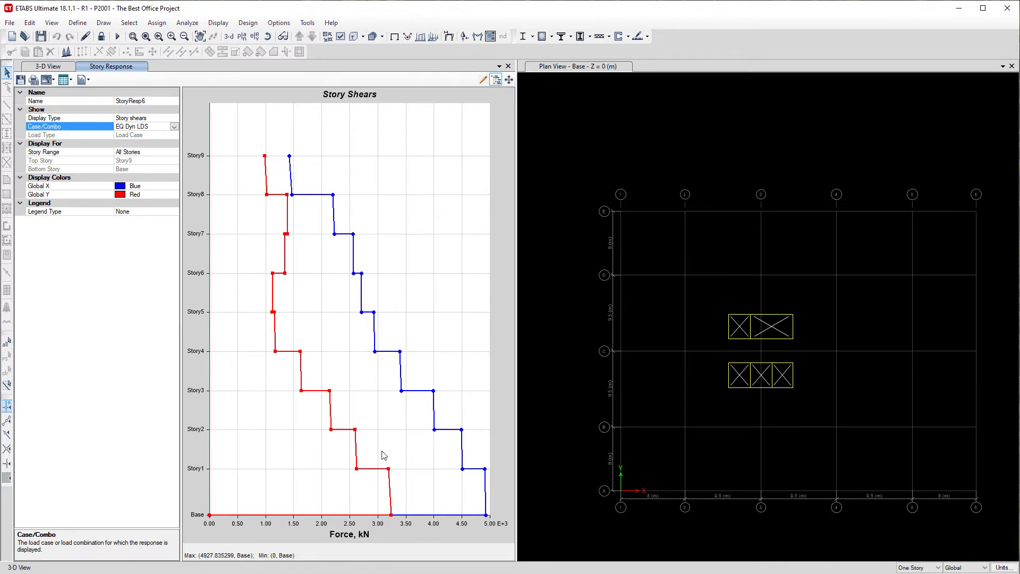
In the table selection, deselect the modal information and select the Base Reactions table under structure output
left_click(214, 23)
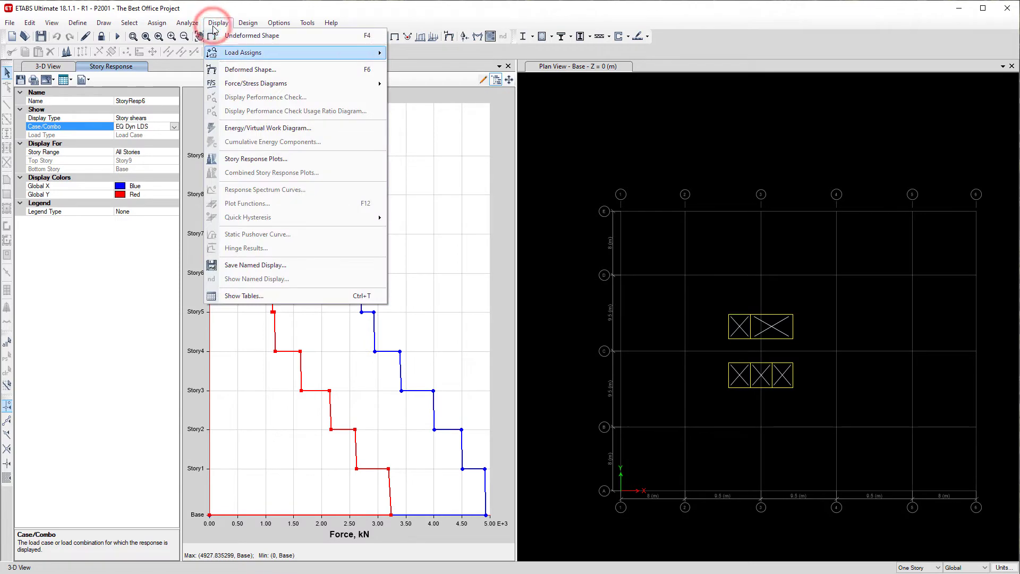
left_click(249, 295)
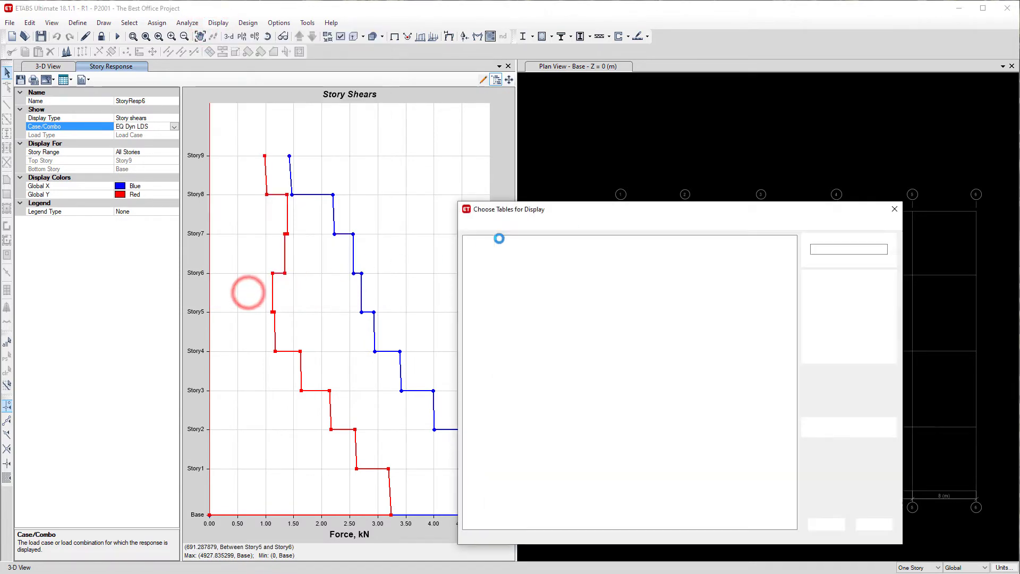
left_click(617, 213)
left_click_drag(529, 203, 324, 186)
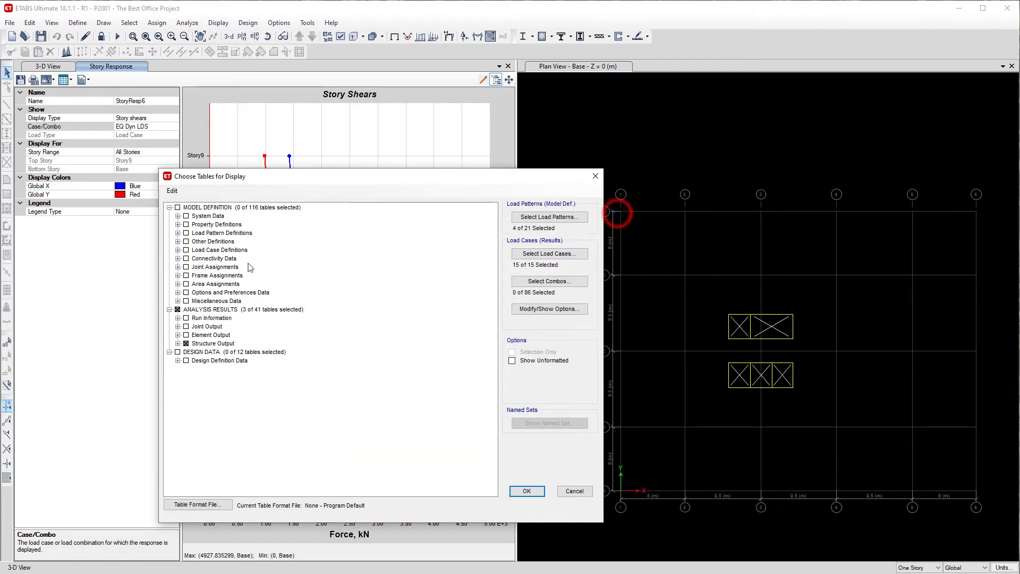
left_click(178, 343)
left_click(193, 360)
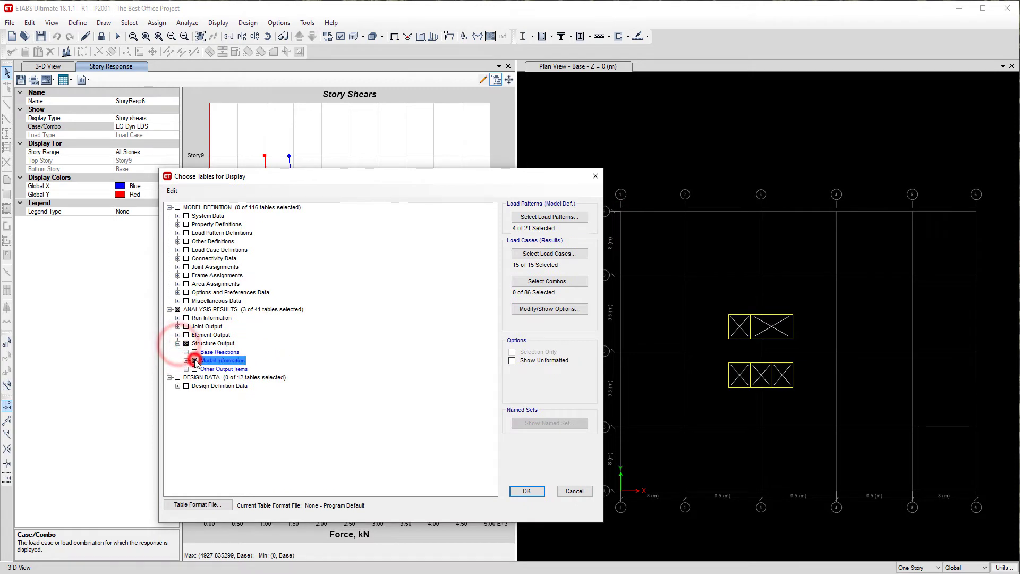
left_click(186, 352)
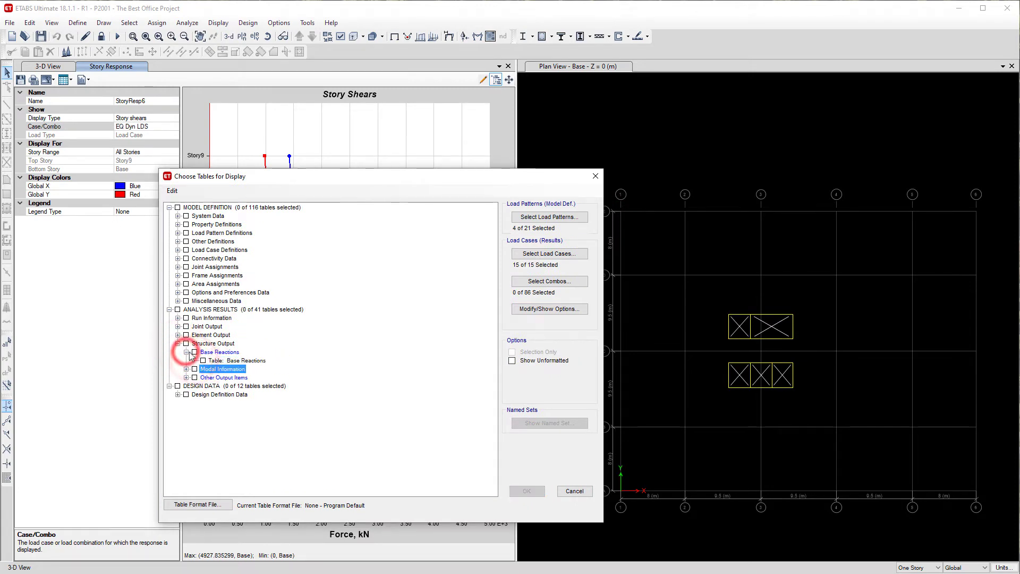
left_click(194, 351)
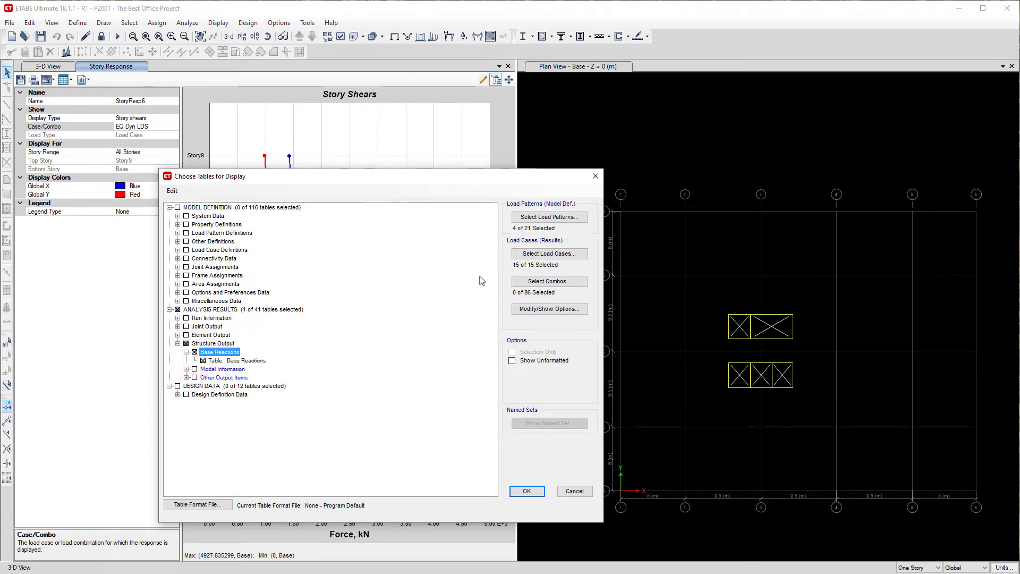
Limit the load cases to EQ Dyn LDS, EQx Static and EQy Static, and display the Base Reactions table
left_click(544, 255)
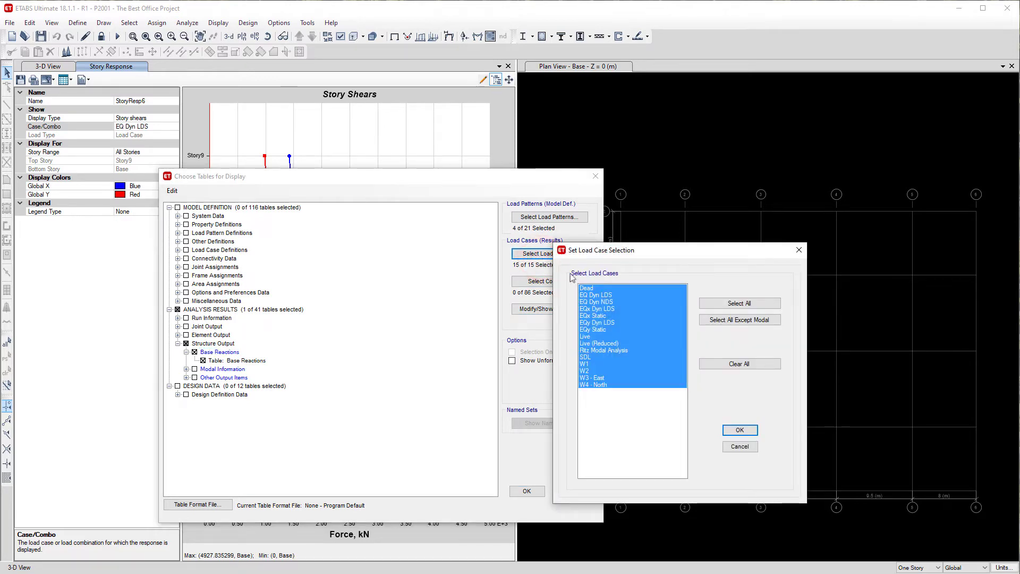
left_click(616, 295)
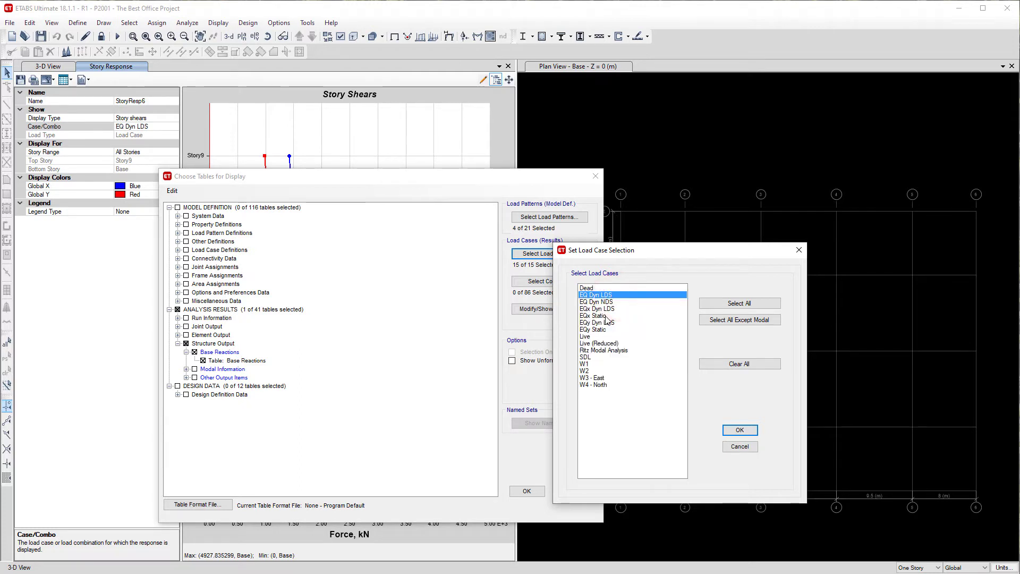
left_click(606, 316, "ctrl")
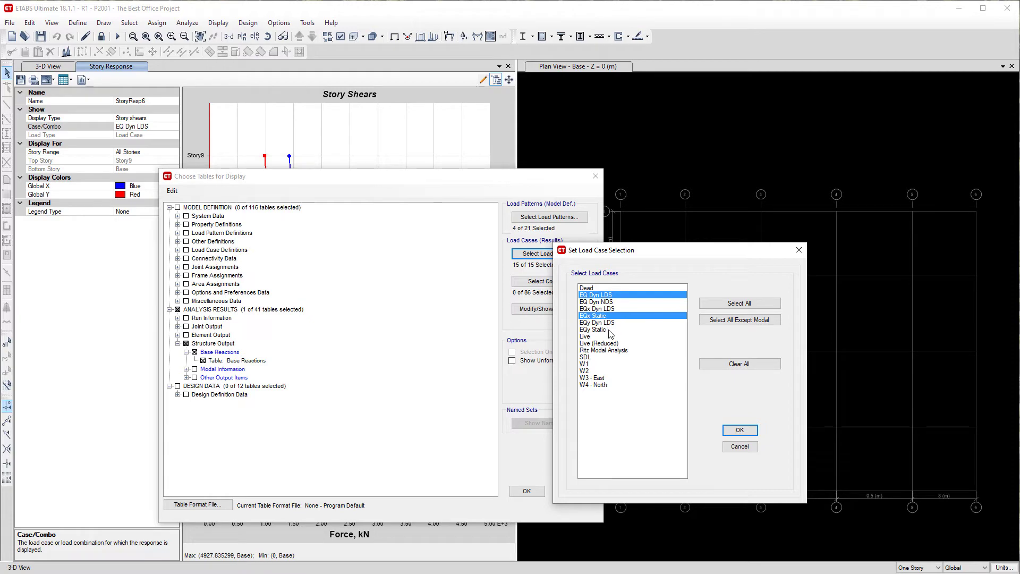
left_click(609, 330, "ctrl")
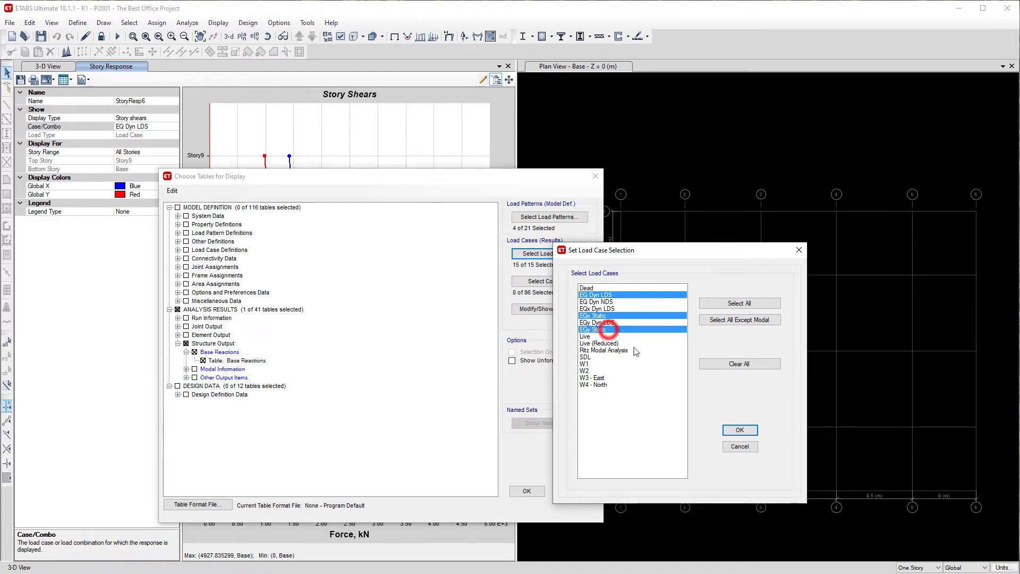
left_click(740, 430)
left_click(526, 488)
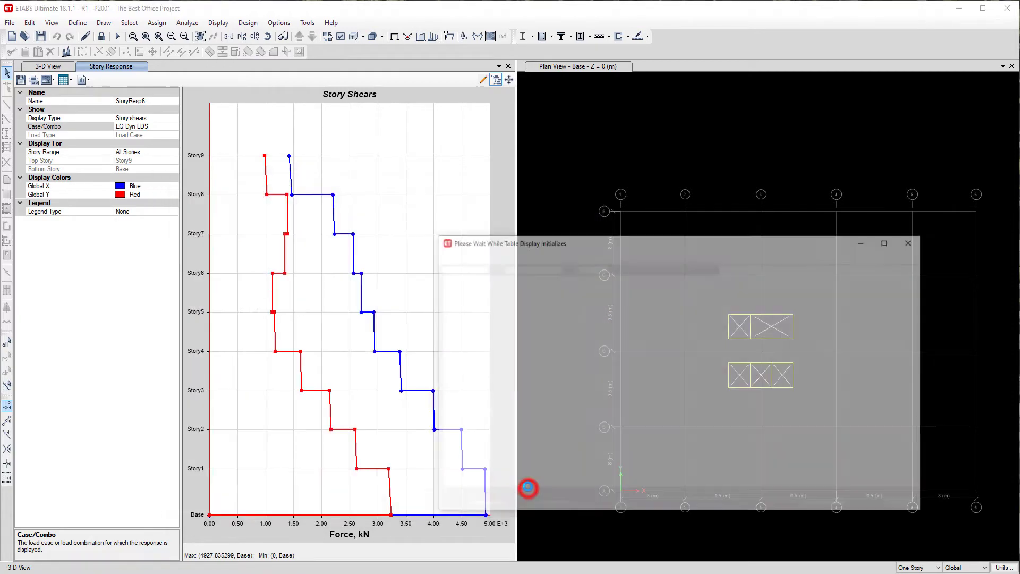
left_click_drag(505, 242, 327, 199)
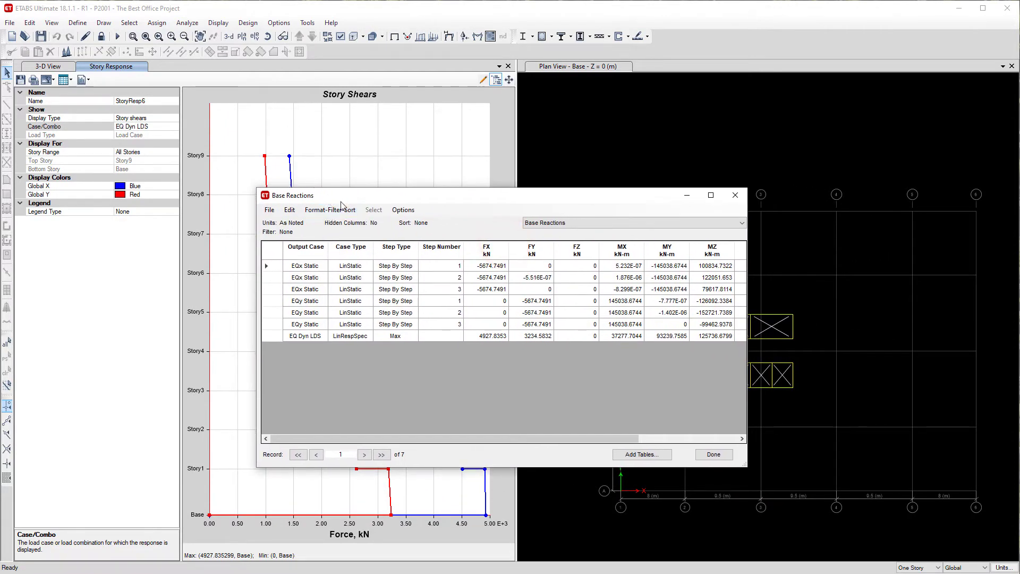
Compare the FX and FY base reactions of EQx Static and EQy Static with those of EQ Dyn LDS
left_click(499, 268)
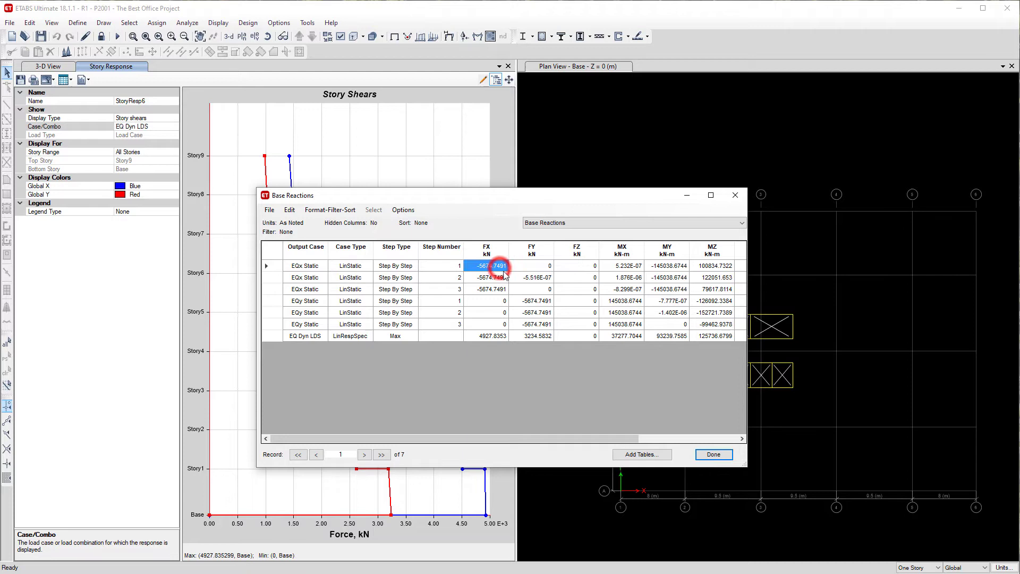
left_click(536, 300)
left_click(493, 263)
left_click(529, 300)
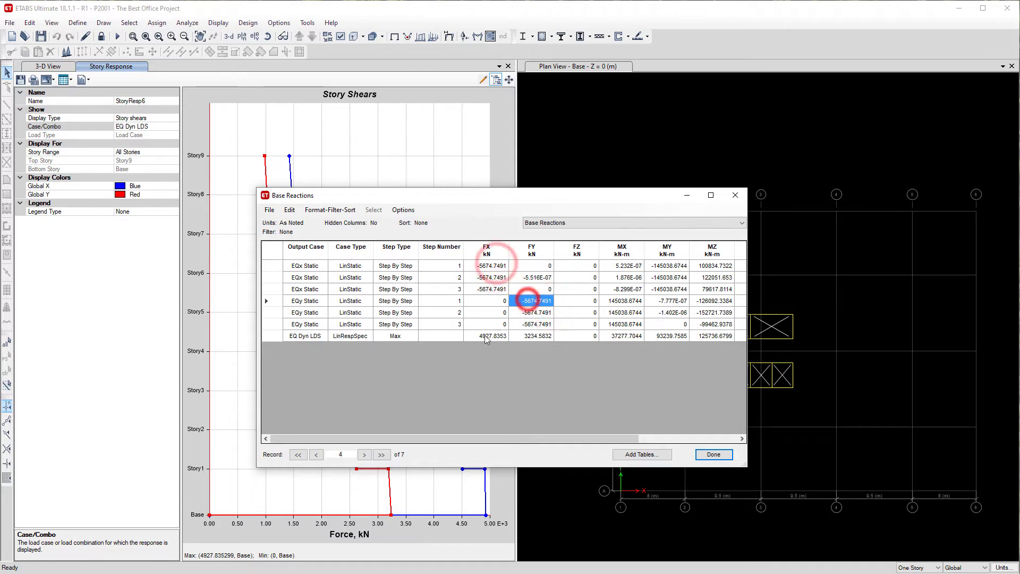
left_click(485, 336)
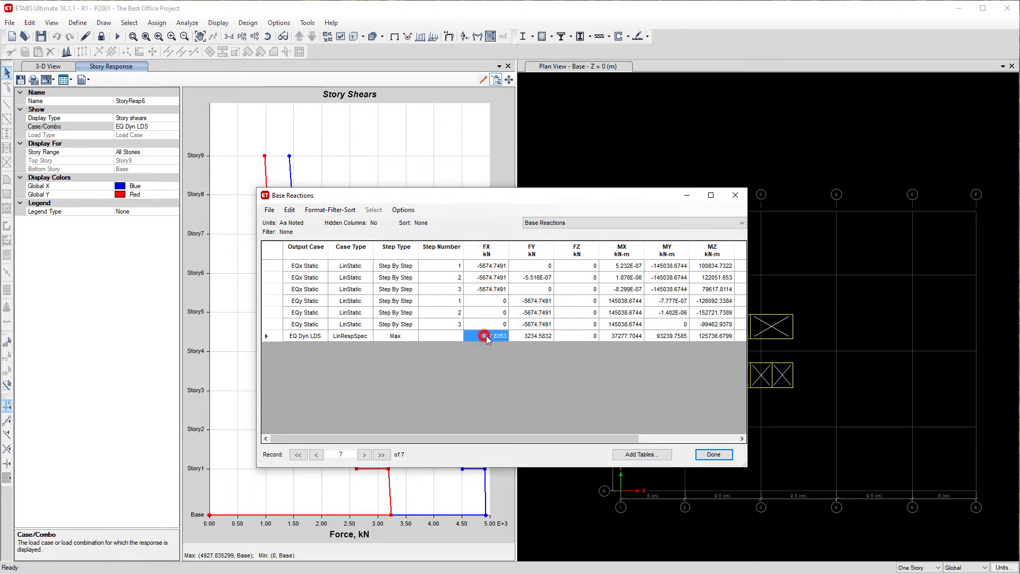
left_click(539, 339)
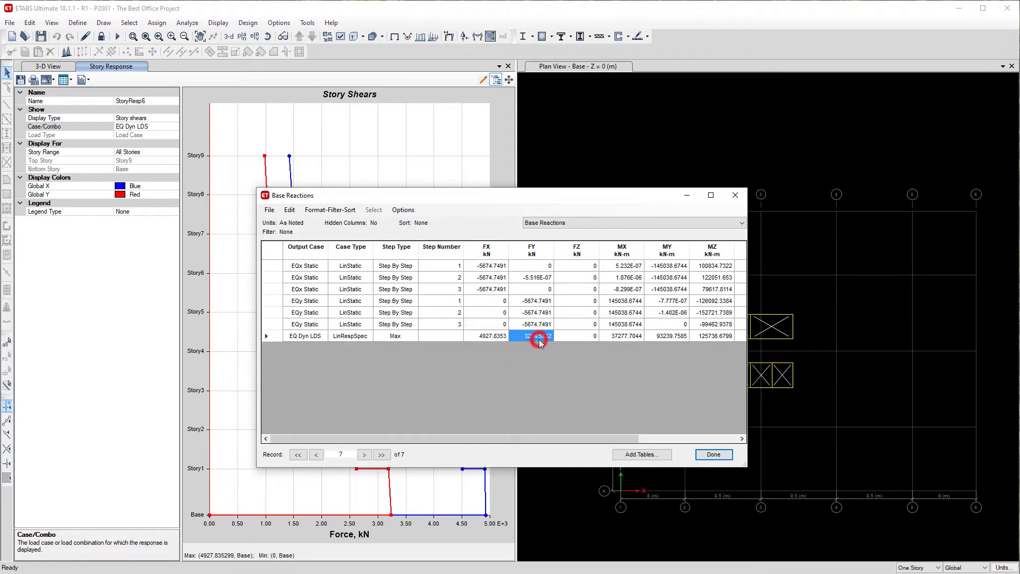
left_click_drag(565, 200, 351, 144)
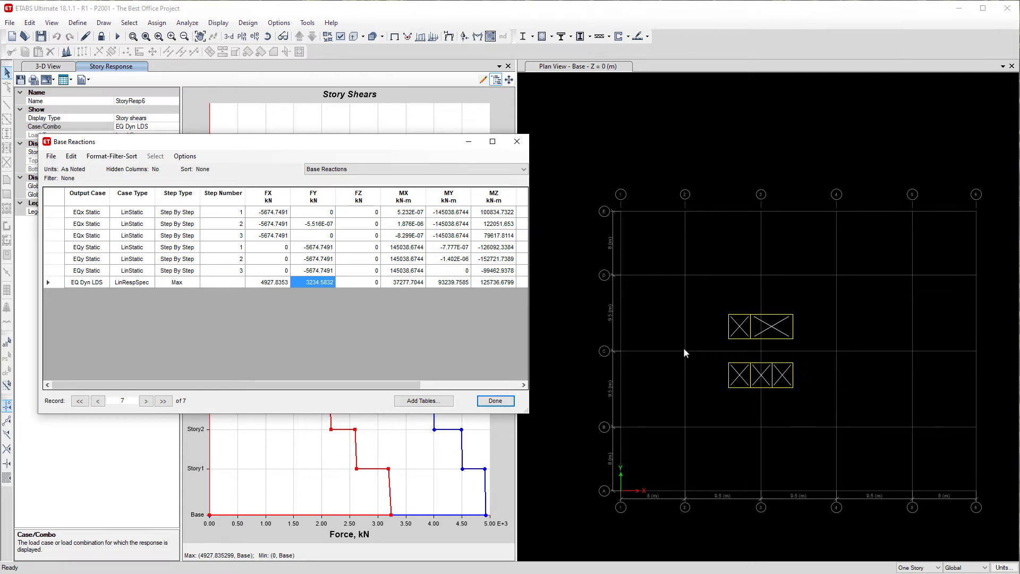
Check the FX and FY base reactions of EQ Dyn LDS against the FY reaction of EQy Static, and close the table
left_click(262, 286)
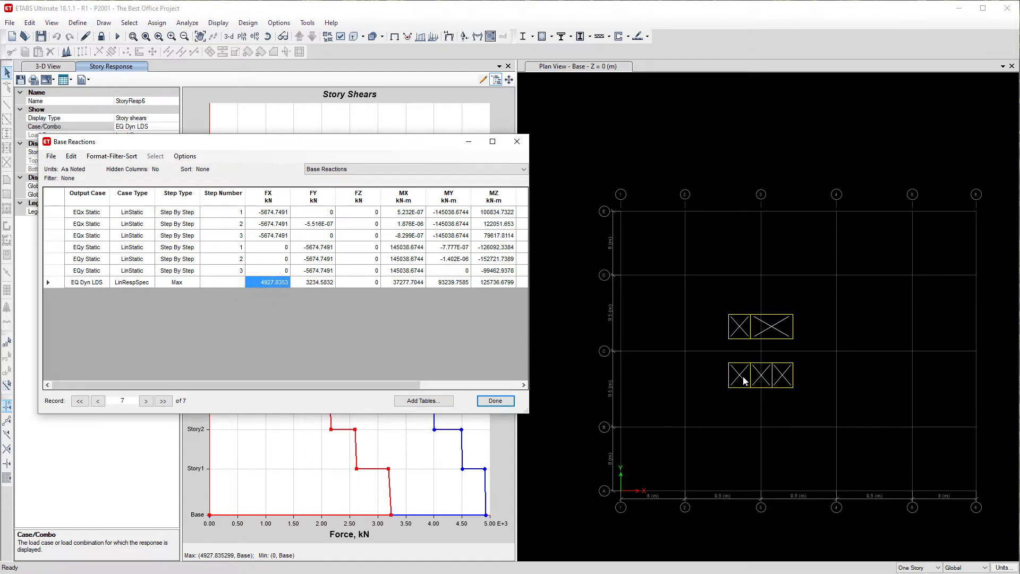
left_click(311, 285)
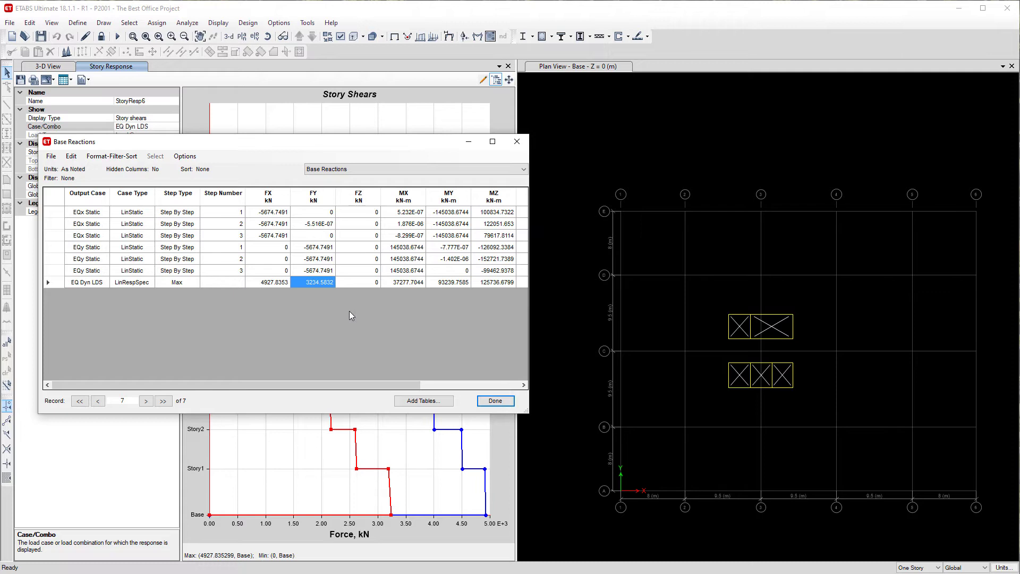
left_click(315, 272)
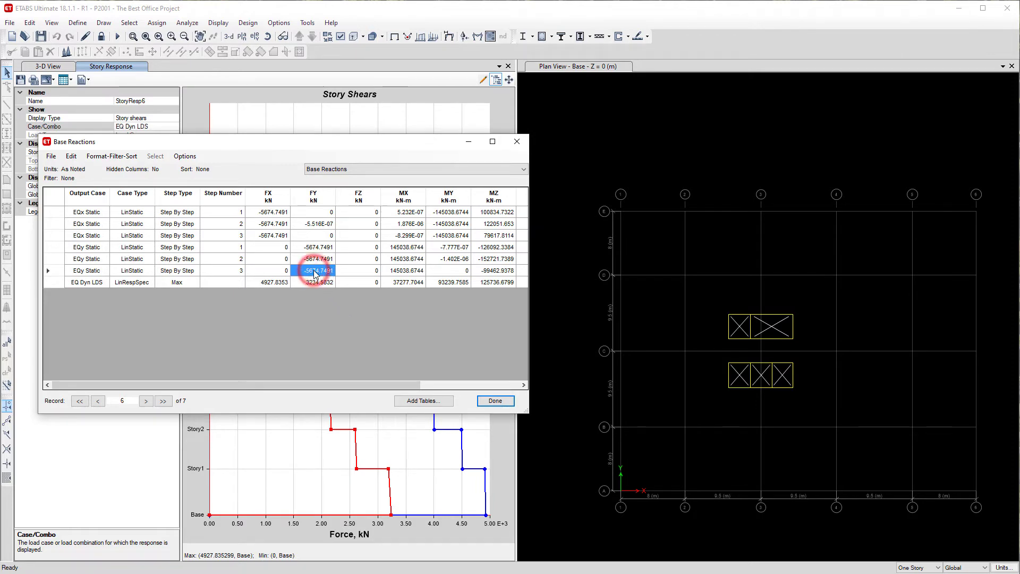
left_click(323, 283)
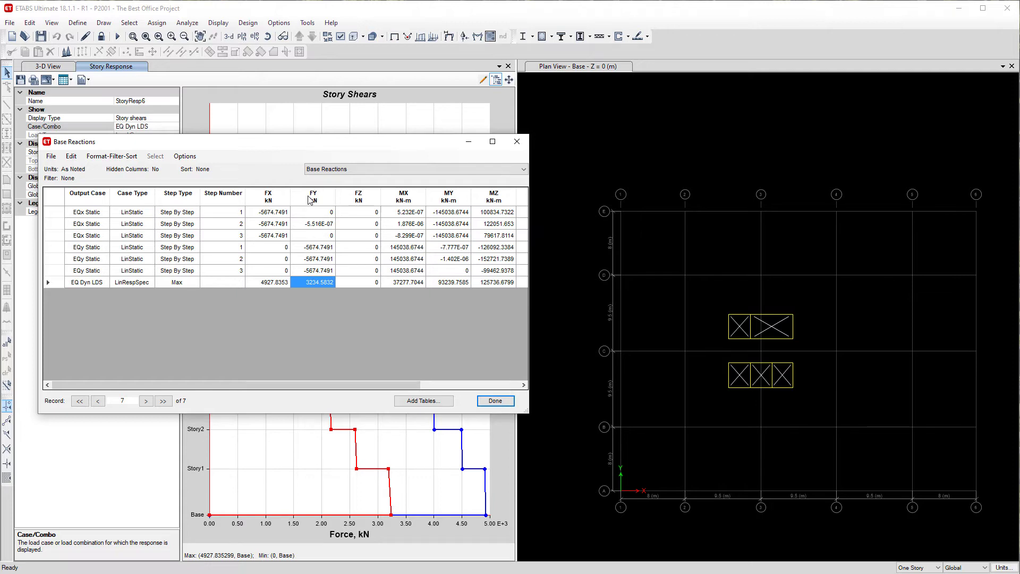
left_click(501, 403)
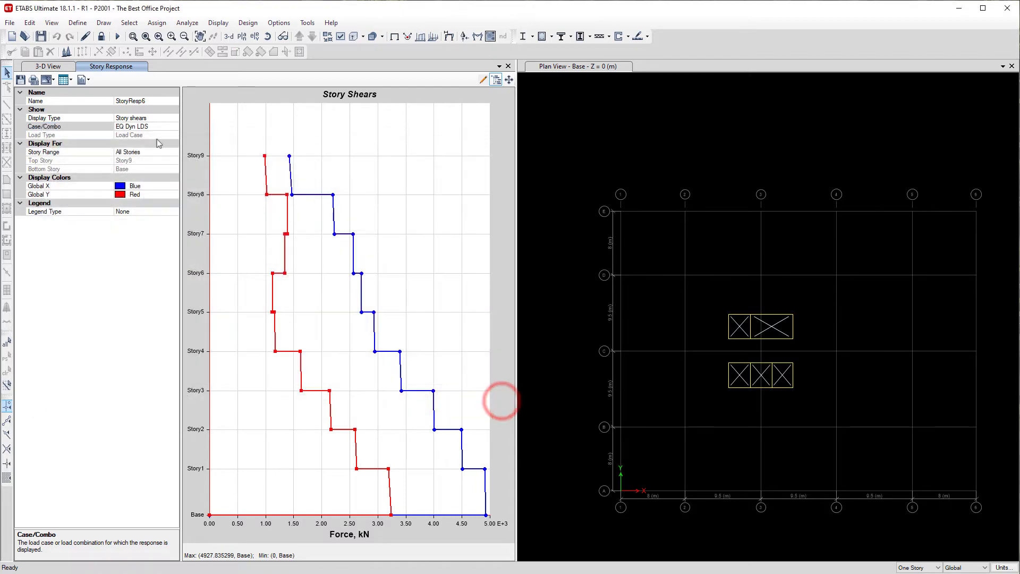
Return from the story response plot to the model view and show the CORE 1 GRID - A elevation
left_click(56, 66)
left_click(407, 136)
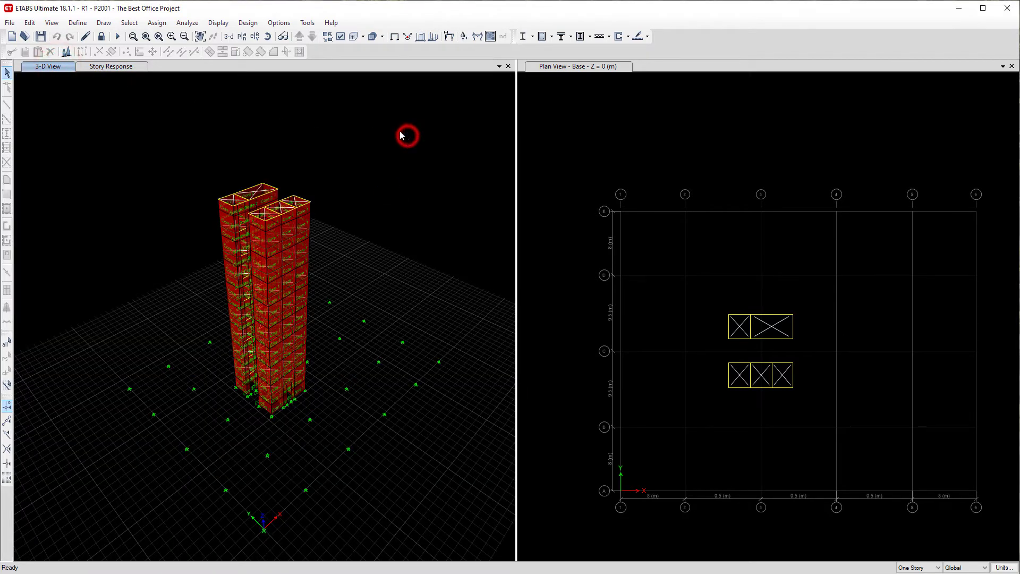
left_click(254, 37)
left_click(491, 407)
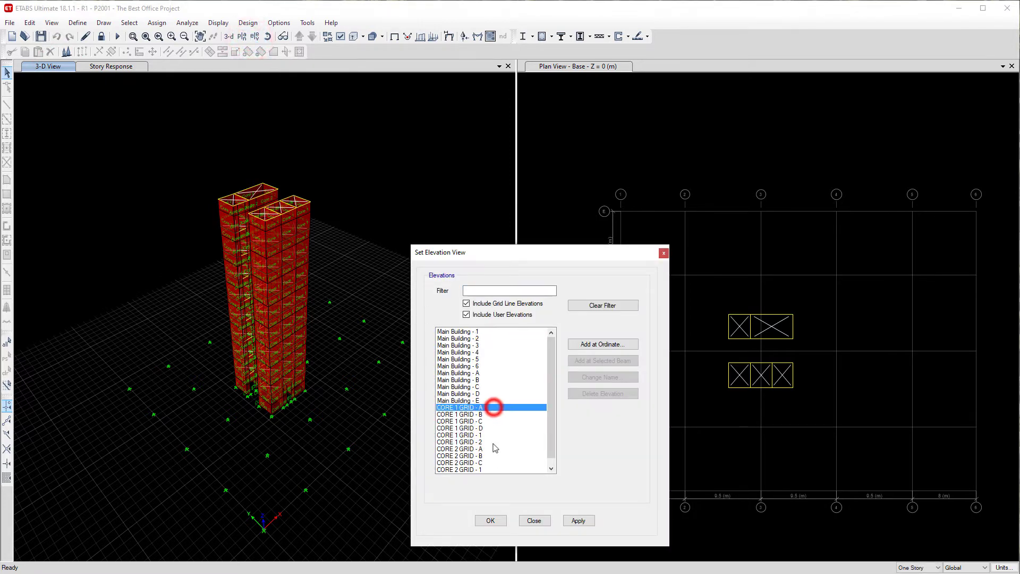
left_click(490, 520)
left_click(358, 348)
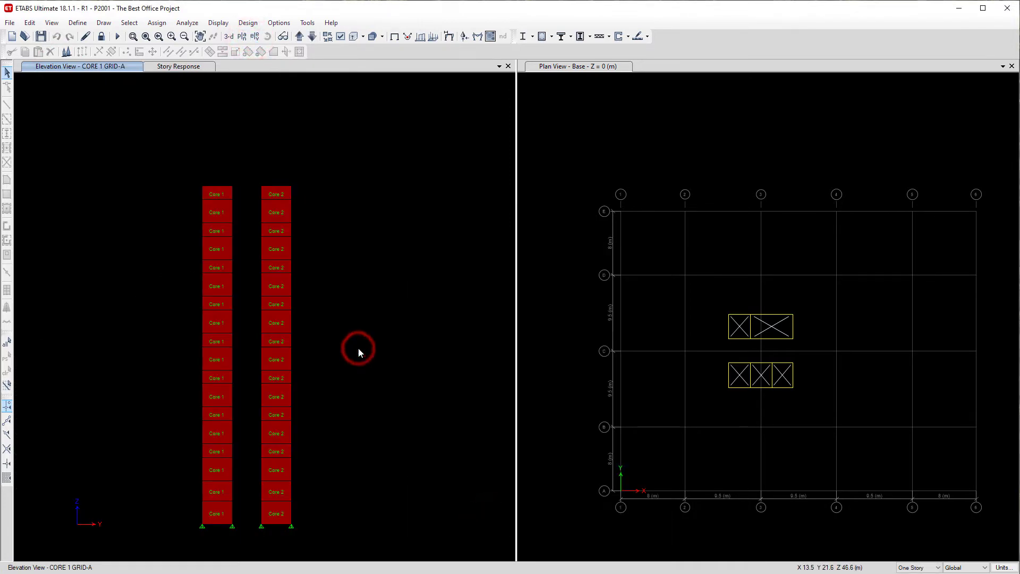
Open the shell forces/stresses display and choose the combination UDWal38 - G + 0.3Q - EQ Dyn NDS with its Max values
left_click(492, 37)
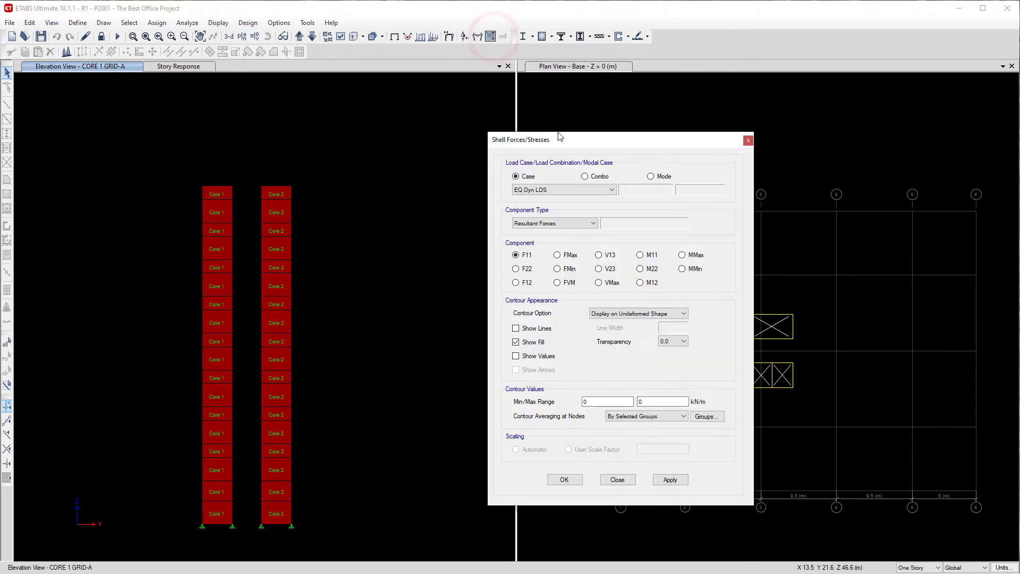
left_click_drag(559, 136, 513, 134)
left_click(540, 174)
left_click(539, 187)
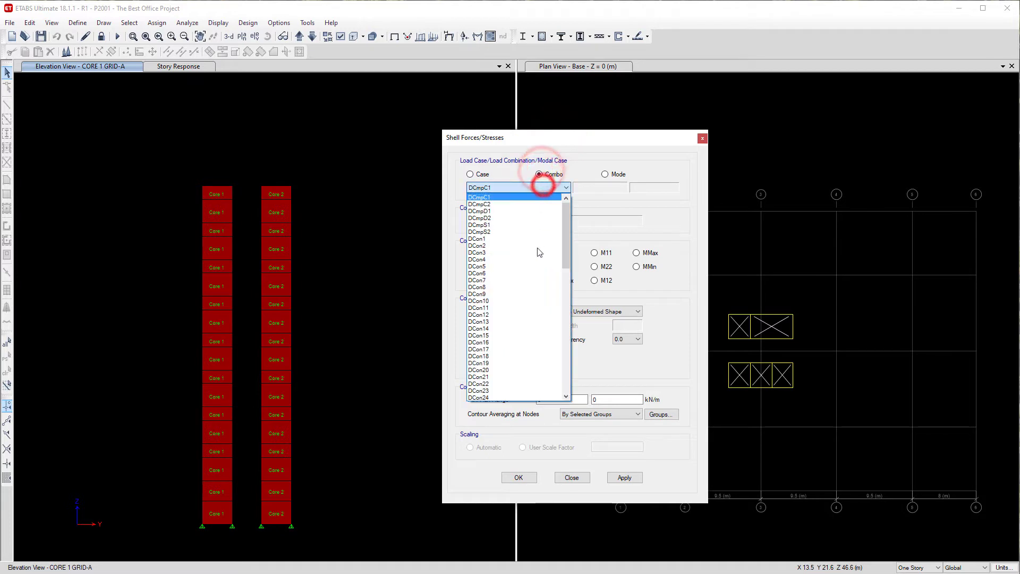
scroll(537, 248, "down", 5)
scroll(539, 257, "down", 10)
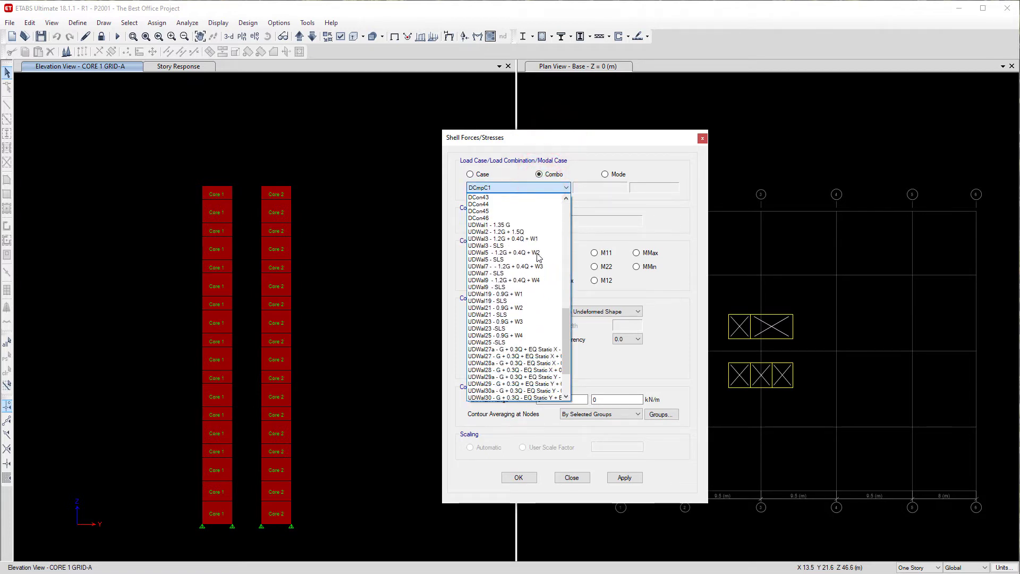
scroll(537, 265, "down", 3)
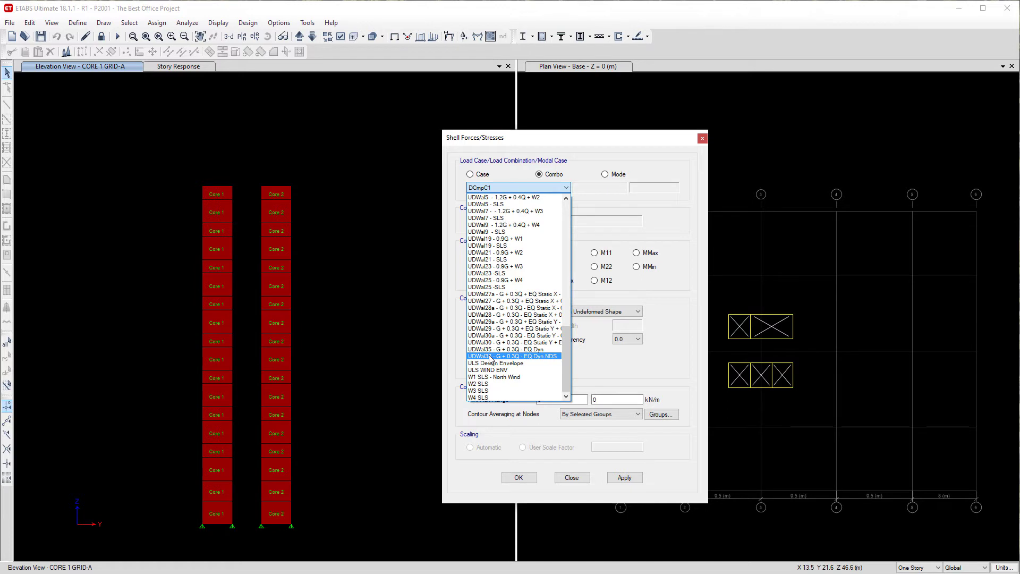
left_click(540, 356)
left_click(594, 188)
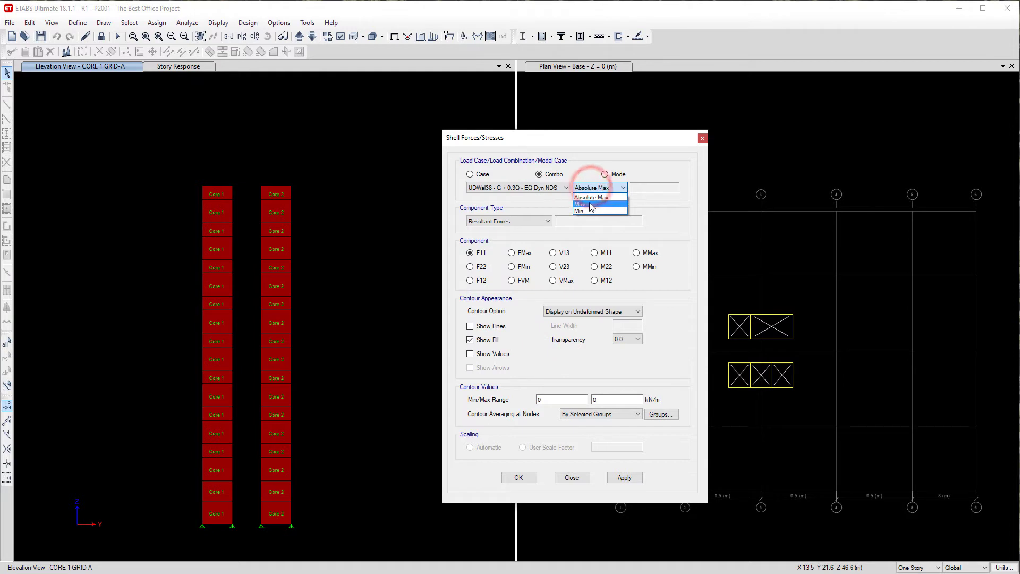
left_click(588, 201)
Set the contours to maximum-face shell stresses, component S22, with an upper range limit of 0.6*50^0.5 MPa, and apply them to the elevation
left_click(516, 220)
left_click(485, 238)
left_click(597, 221)
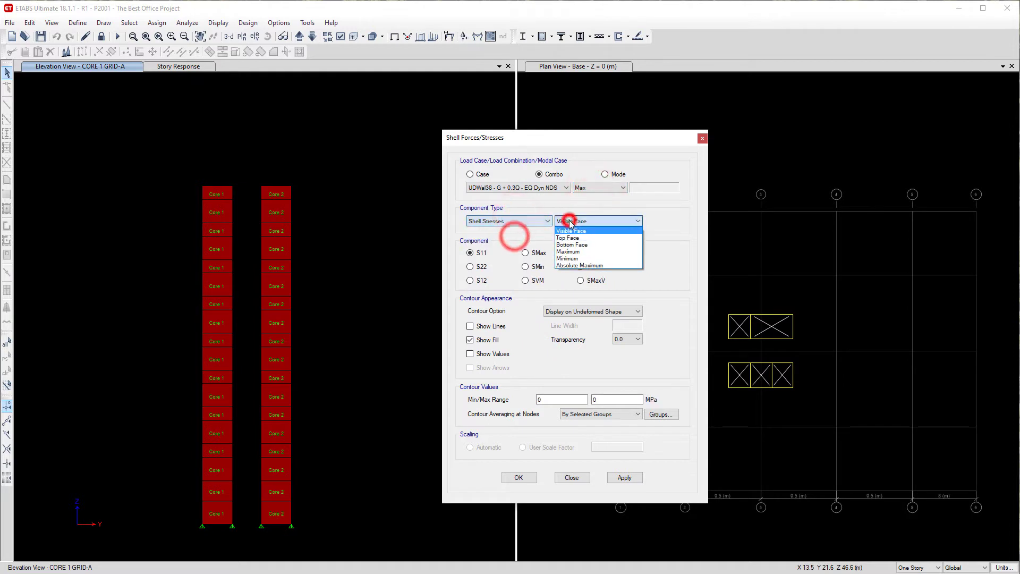
left_click(578, 255)
left_click(469, 266)
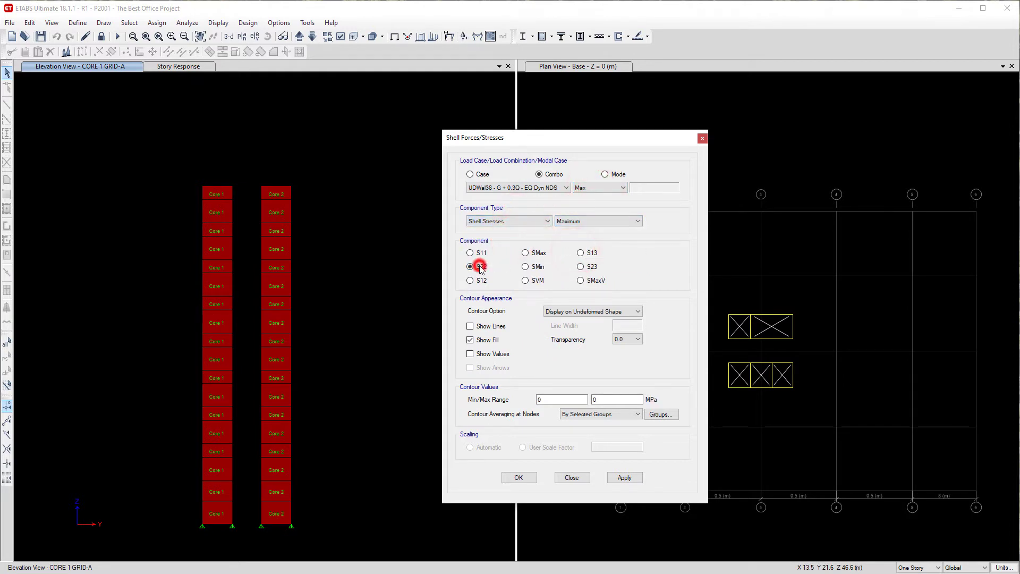
double_click(595, 400)
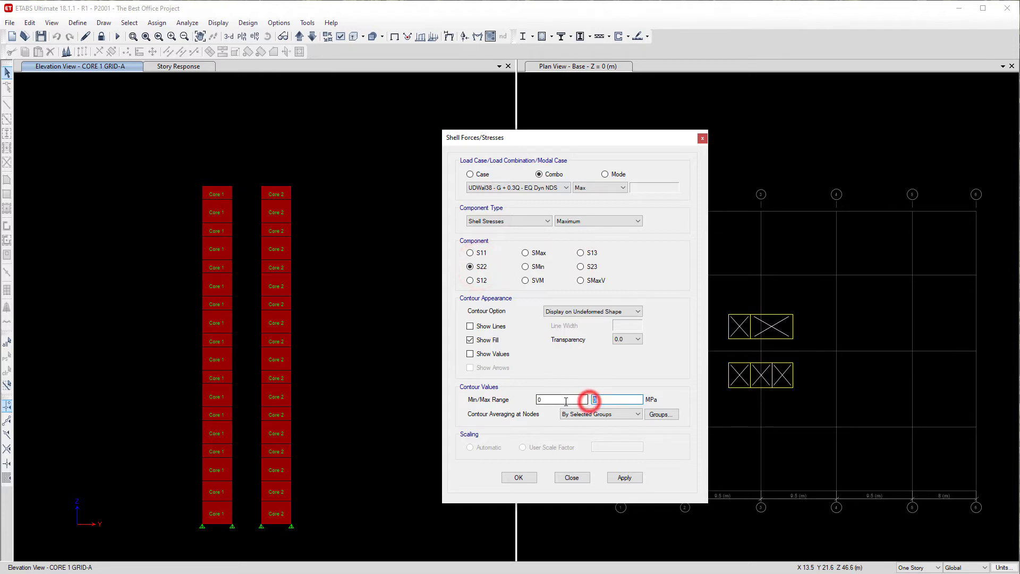
type("0.6*50^0.5")
key("Tab")
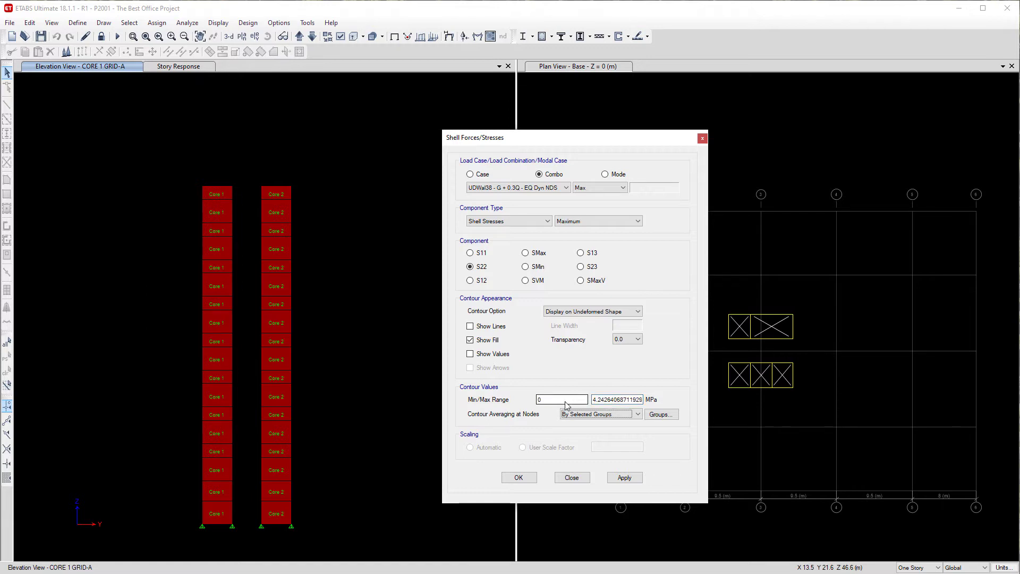
left_click(623, 478)
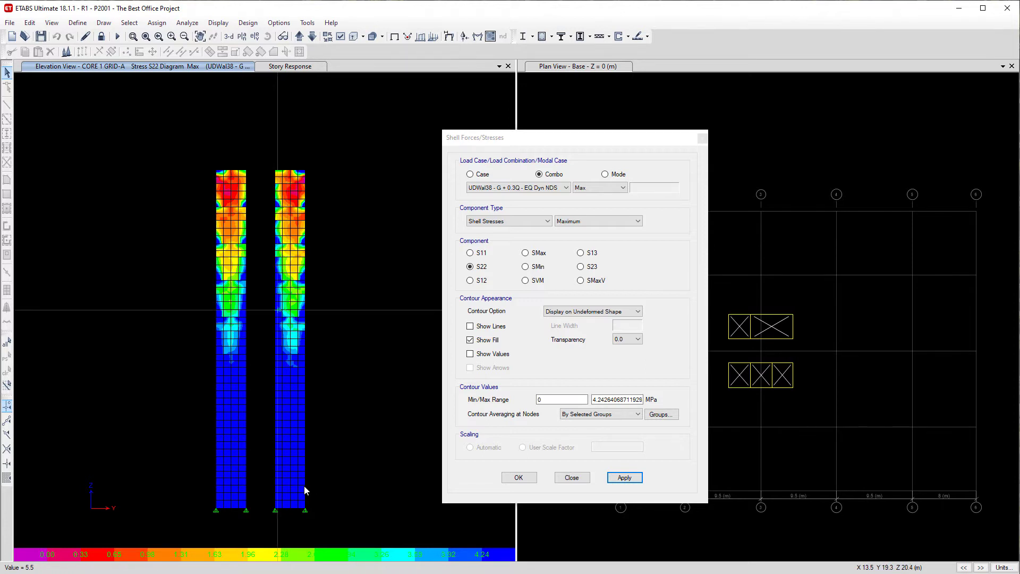
left_click(512, 188)
key("Up")
key("Up")
key("Up")
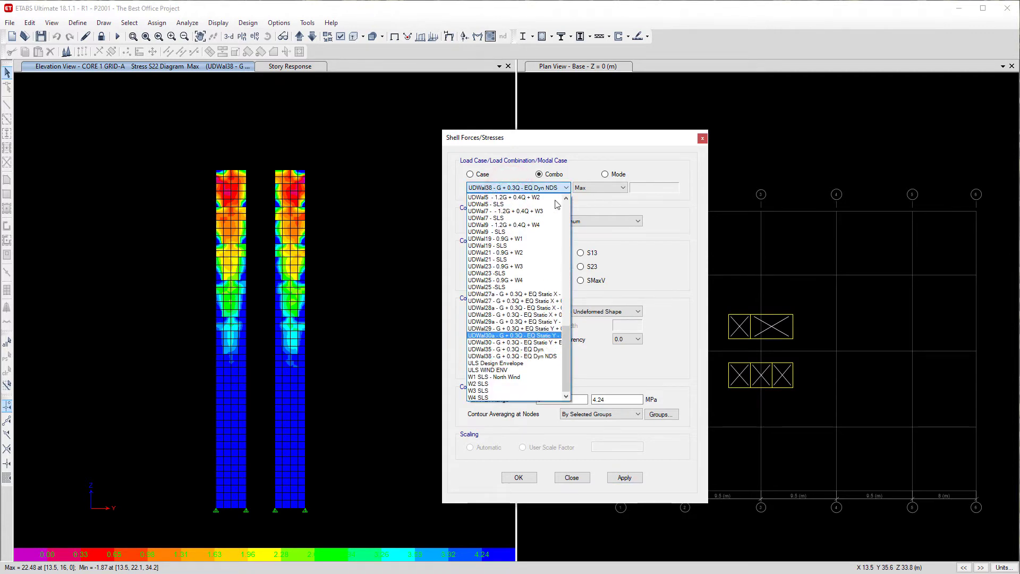
left_click(675, 228)
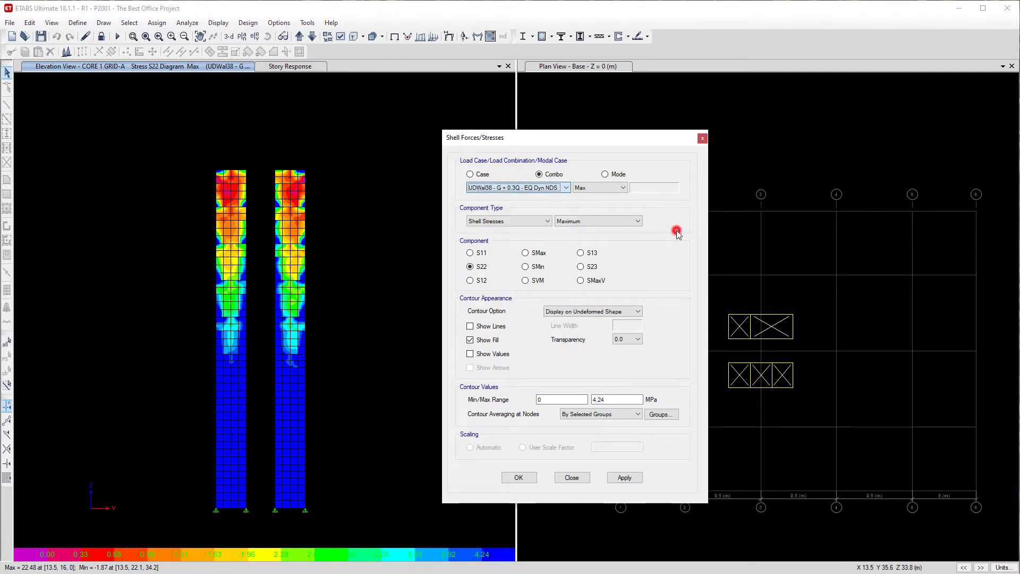
Open the definition of the EQ Dyn LDS response spectrum load case
left_click(75, 23)
left_click(169, 286)
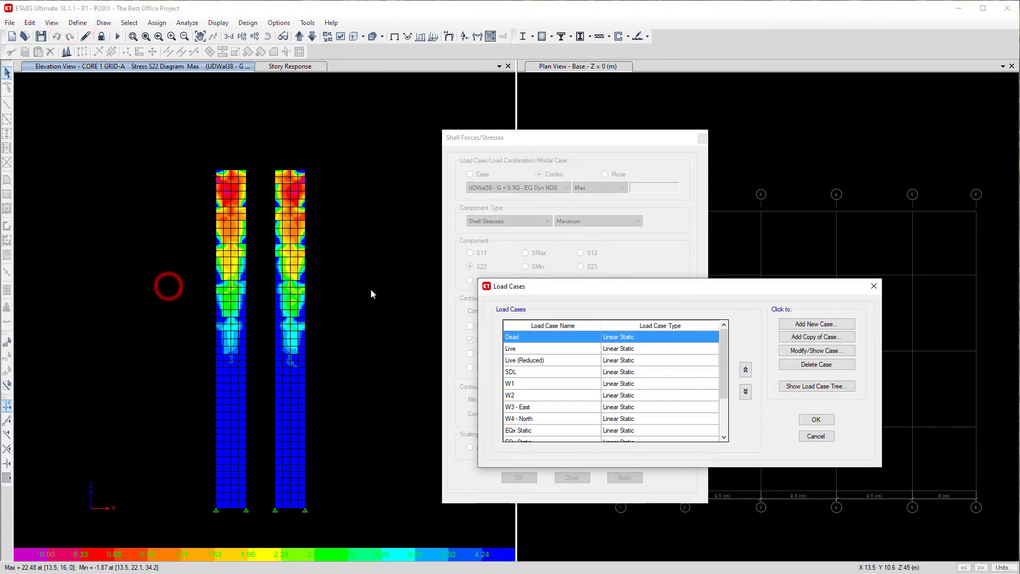
left_click_drag(526, 287, 256, 263)
scroll(276, 371, "down", 2)
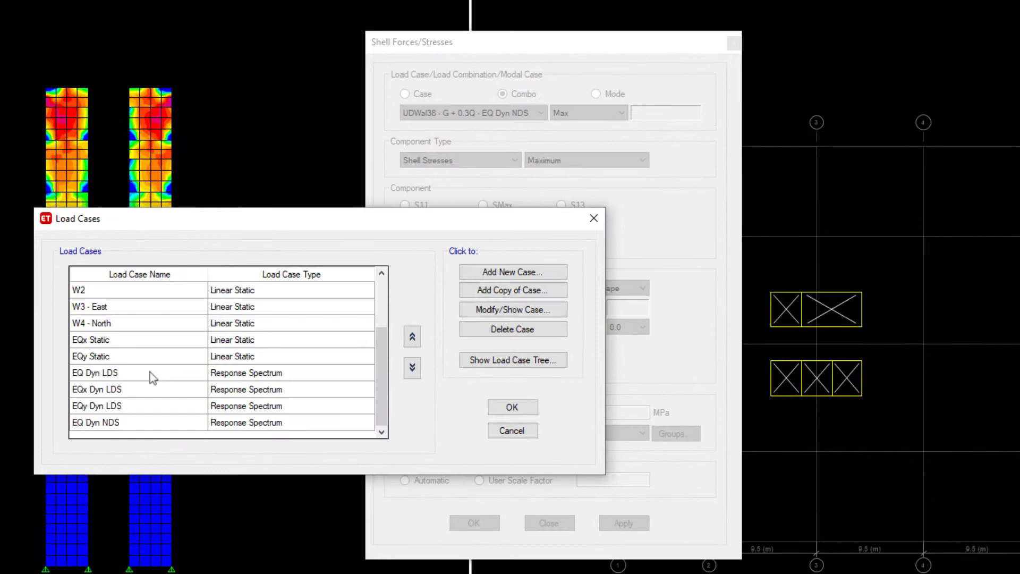
left_click(296, 371)
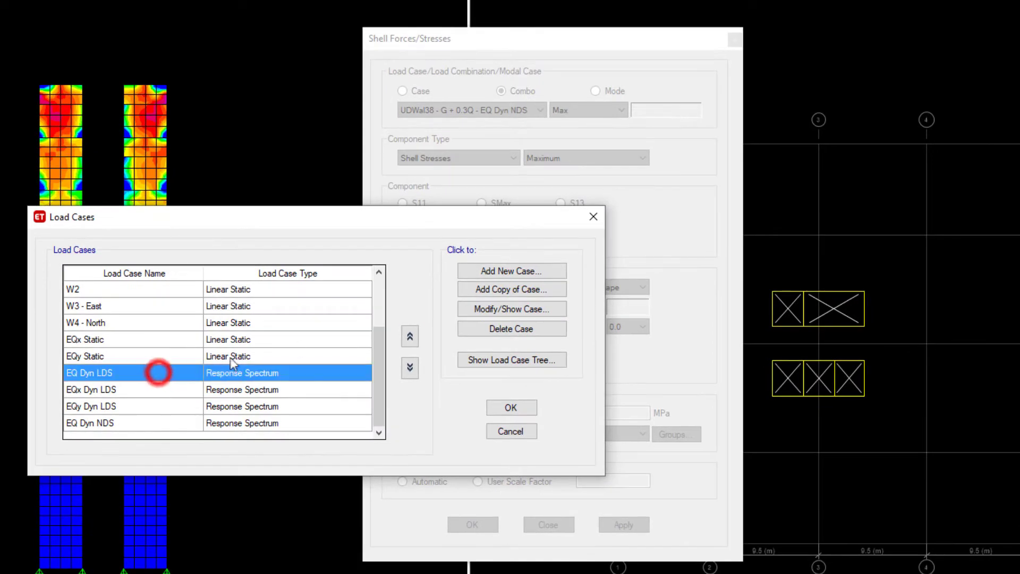
left_click(475, 307)
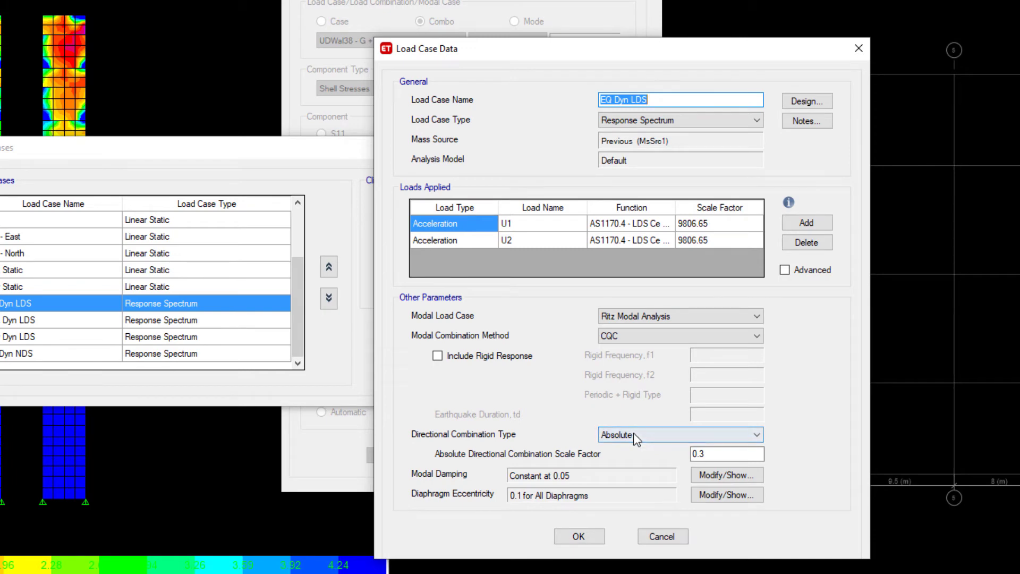
Review the absolute directional combination scale factor and diaphragm eccentricity of EQ Dyn LDS, and close the load case dialogs without changes
left_click_drag(708, 454, 681, 453)
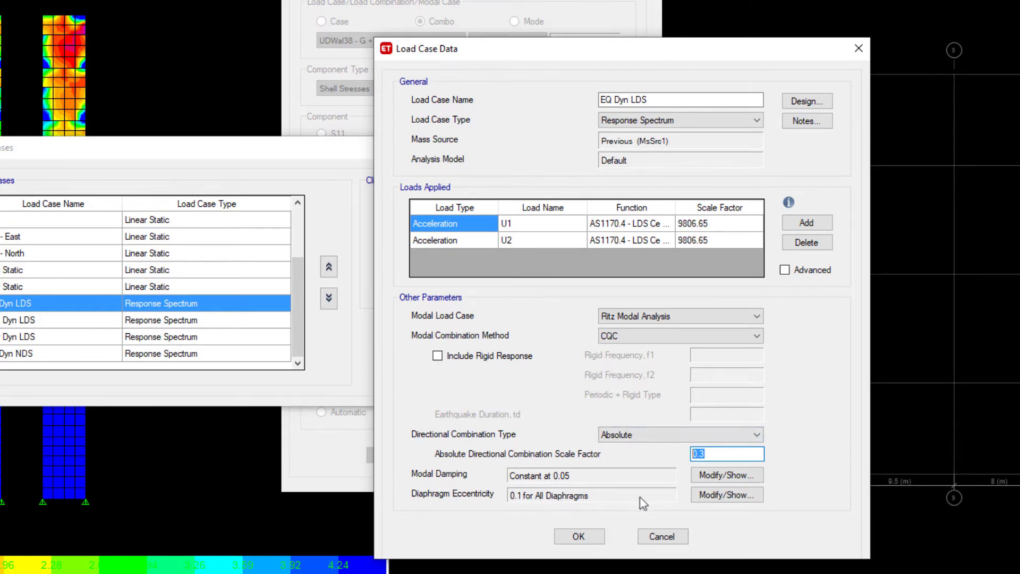
left_click(725, 495)
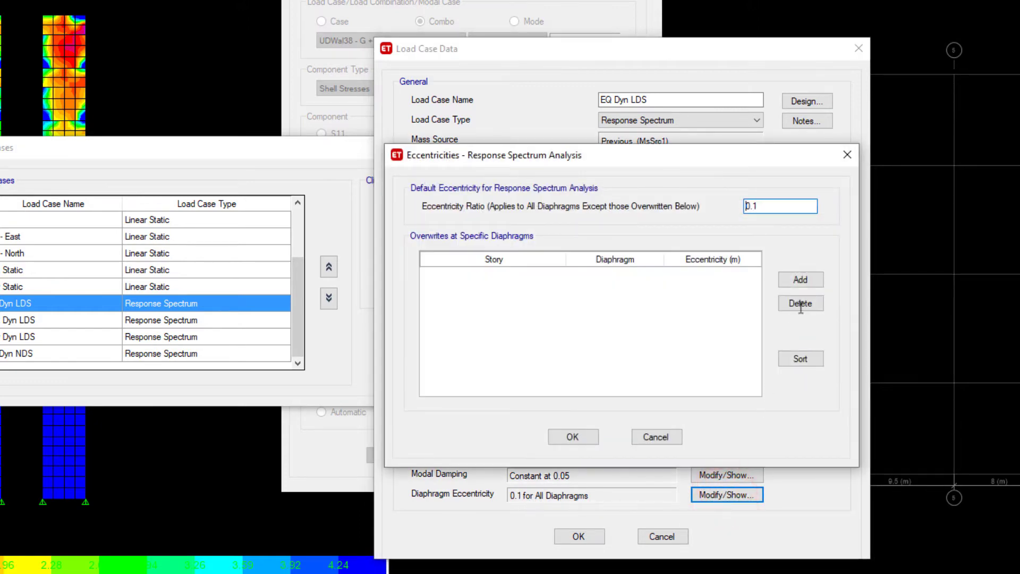
left_click(857, 159)
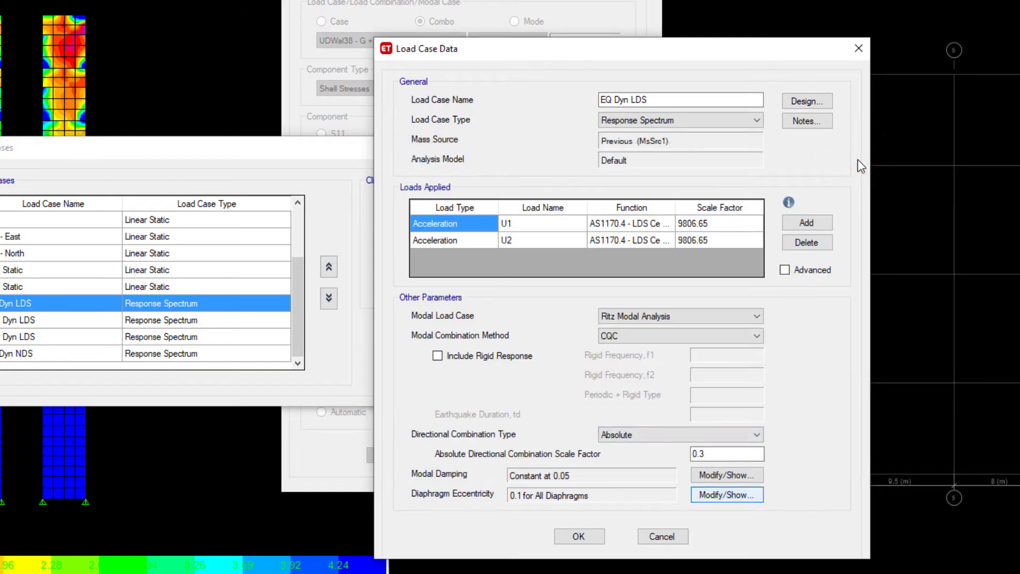
left_click(662, 536)
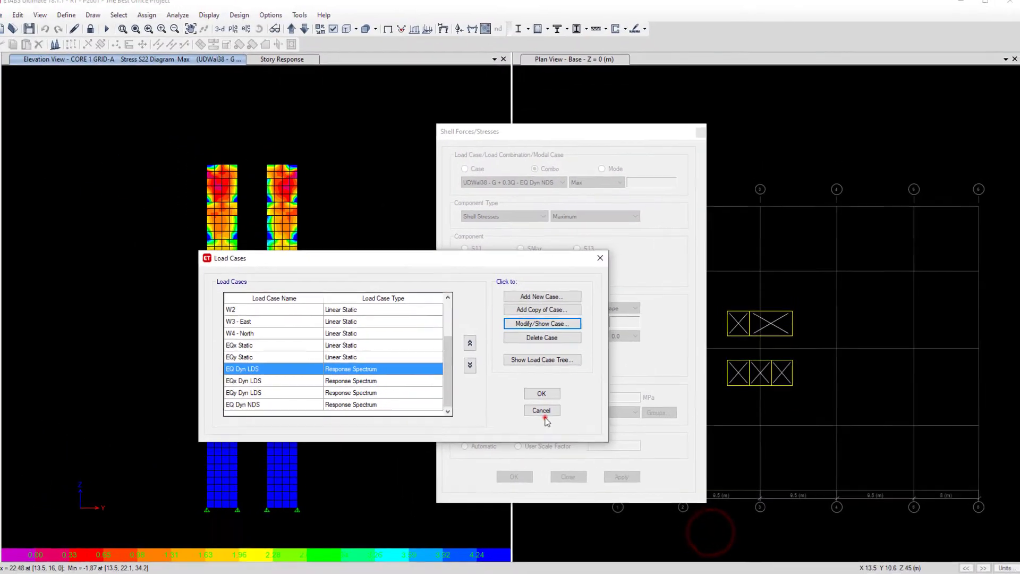
left_click(429, 362)
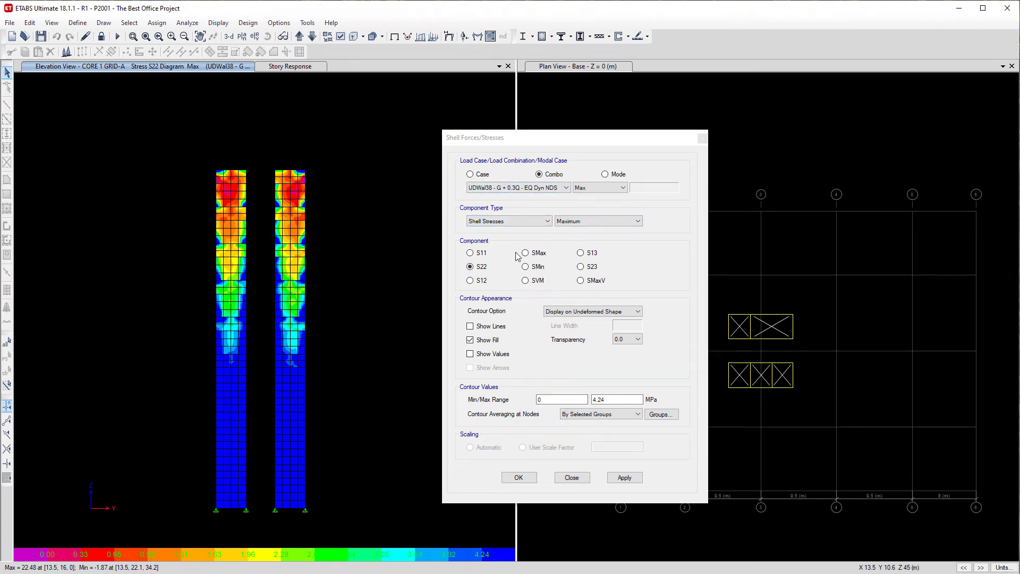
Reselect the combination UDWal38 - G + 0.3Q - EQ Dyn NDS and reapply the S22 stress contours
left_click(541, 189)
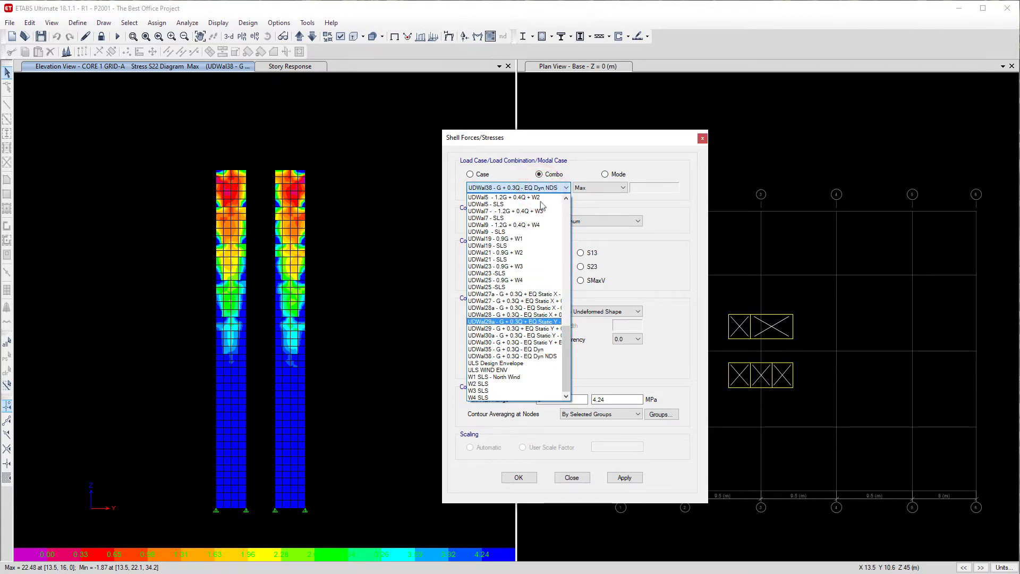
left_click(539, 355)
left_click(624, 477)
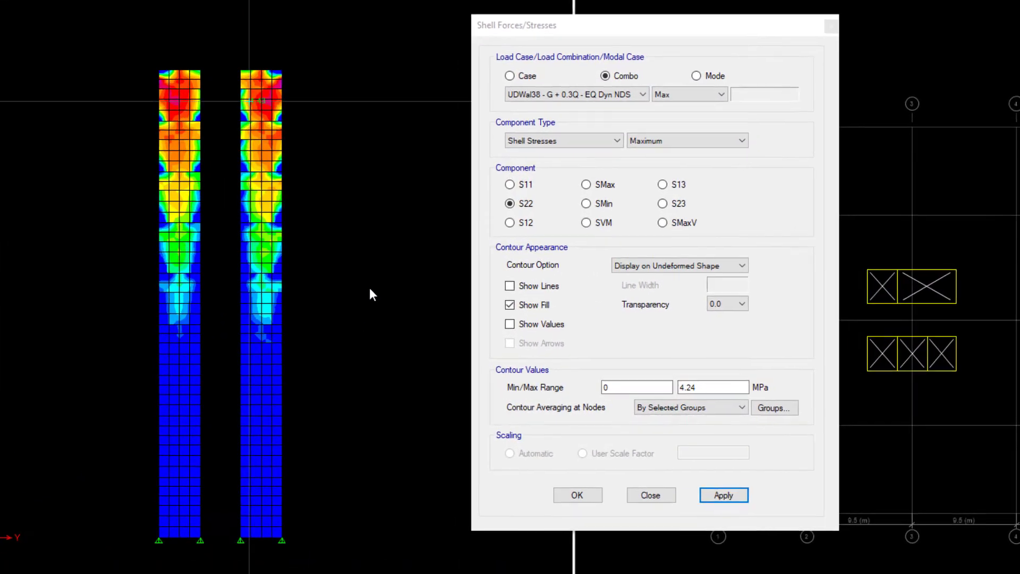
Select all walls in the CORE 1 GRID-A elevation and open the assignment of objects to a group
left_click_drag(135, 38, 304, 548)
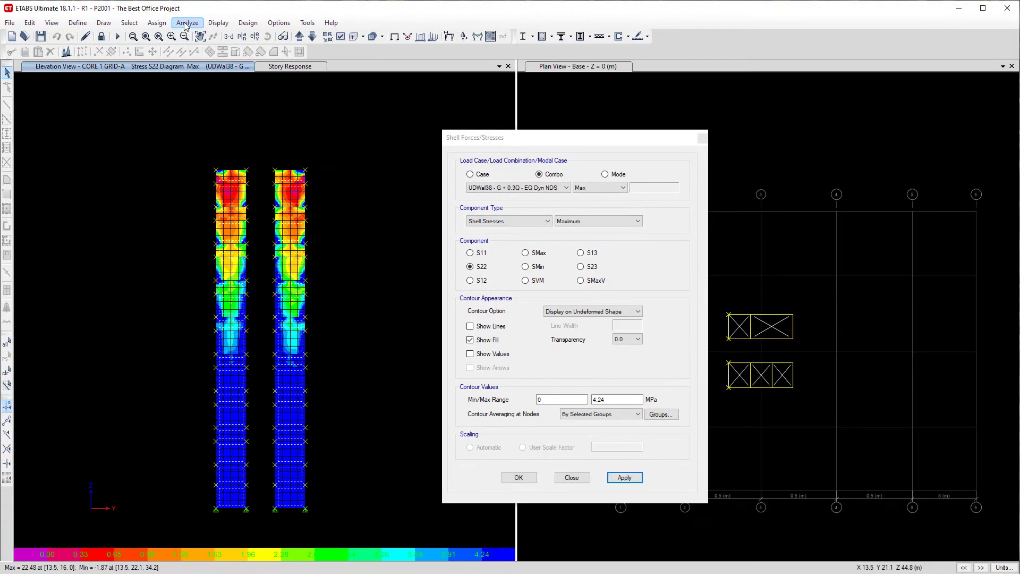
left_click(184, 23)
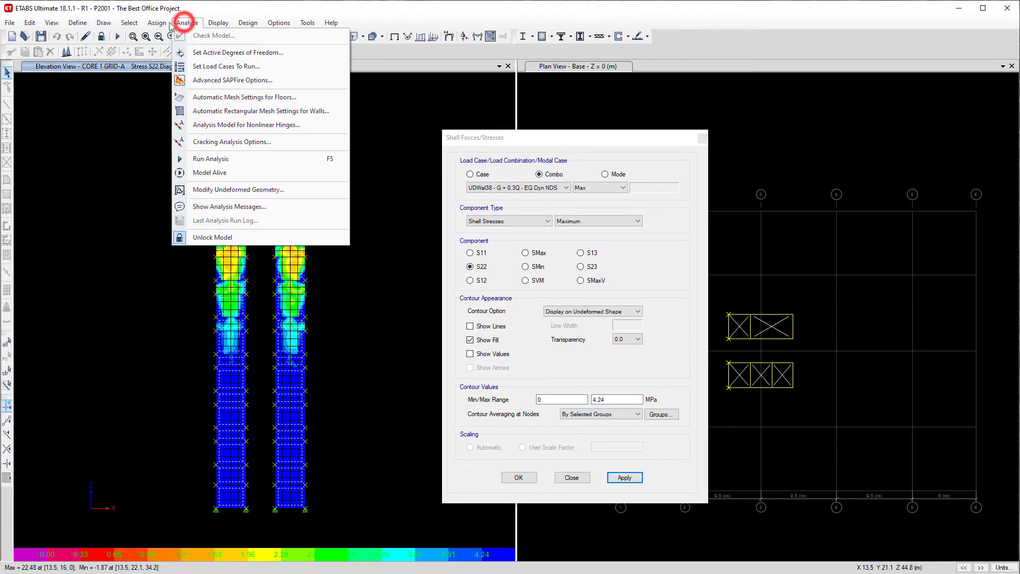
left_click(157, 22)
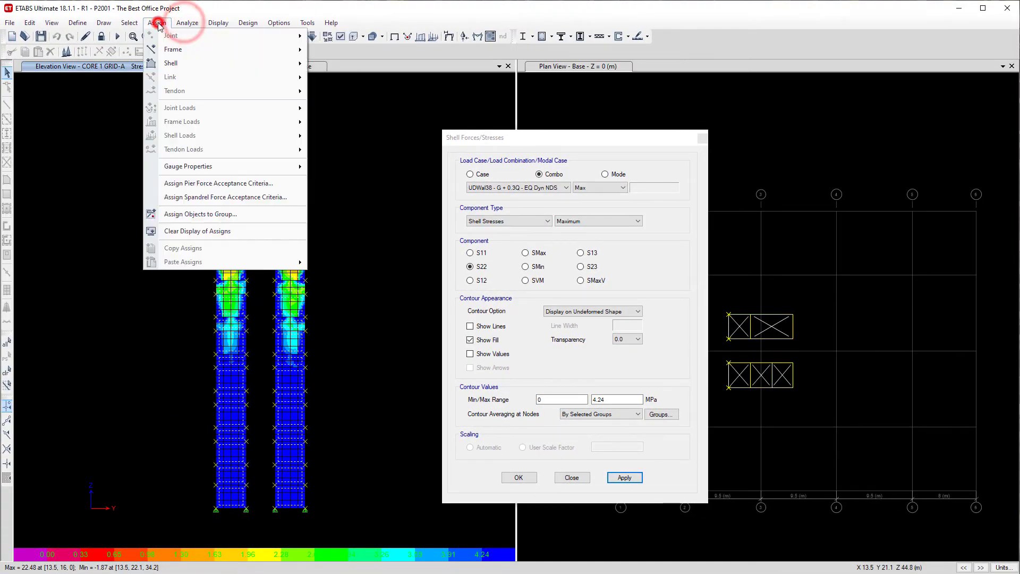
left_click(230, 215)
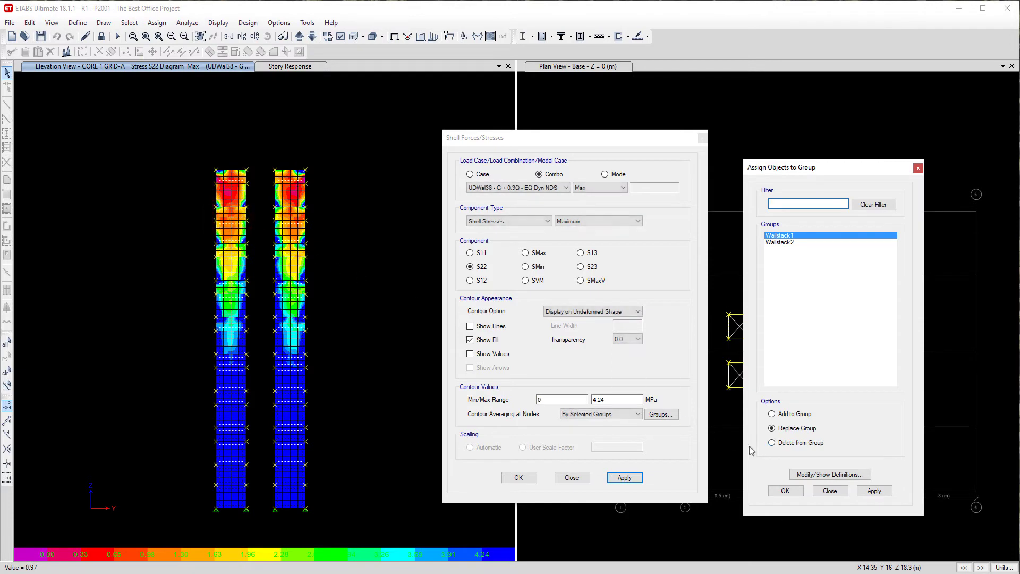
Define a new group named CRACKED CORE WALLS DYN and choose it as the assignment target with the Add to Group option
left_click(814, 474)
left_click(744, 344)
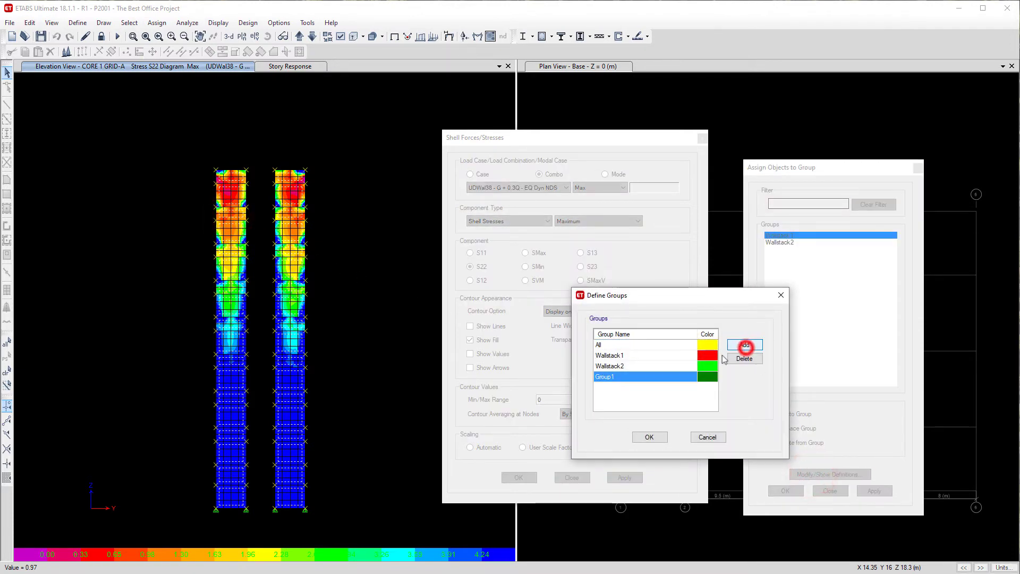
left_click(652, 376)
type("cral")
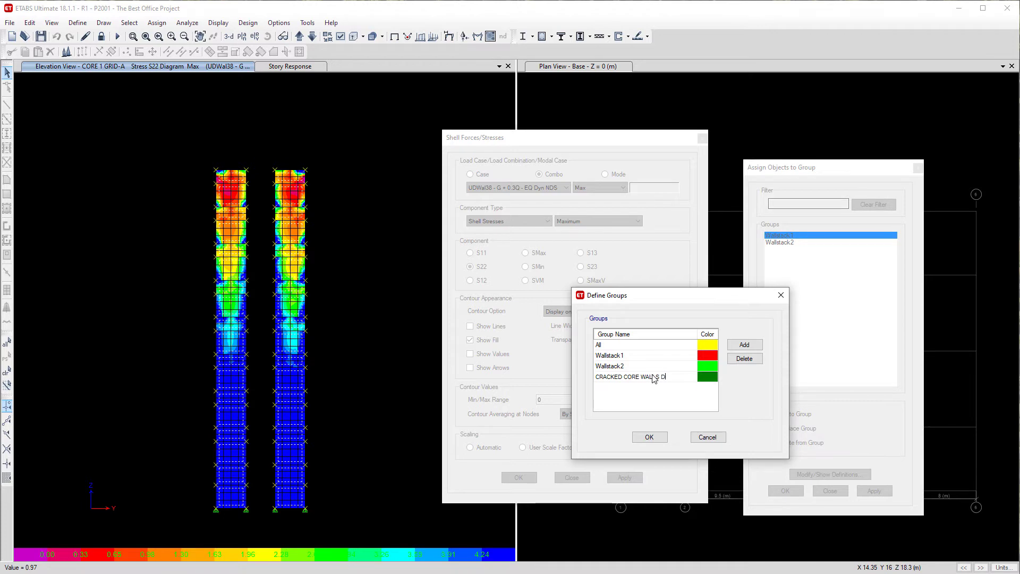
left_click(649, 436)
left_click(794, 235)
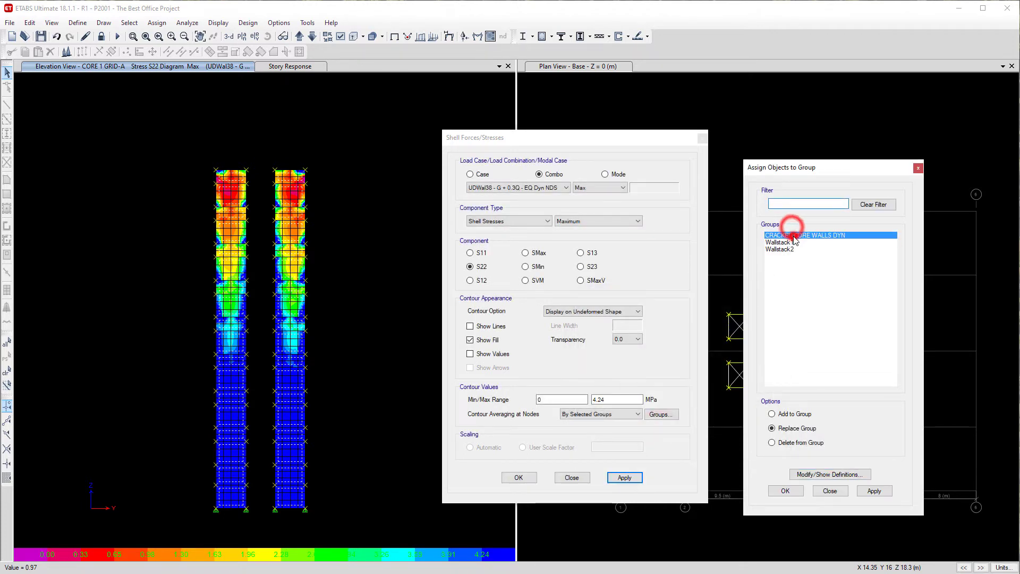
left_click(802, 417)
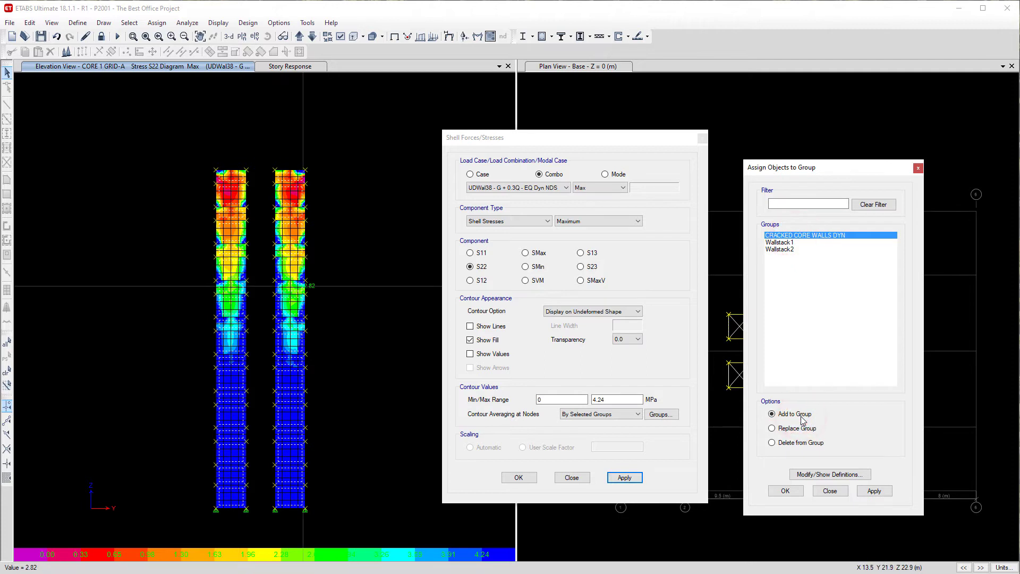
Add the lower wall panels of the CORE 1 GRID-B and GRID-C elevations and all GRID-D walls to the selection
left_click(300, 37)
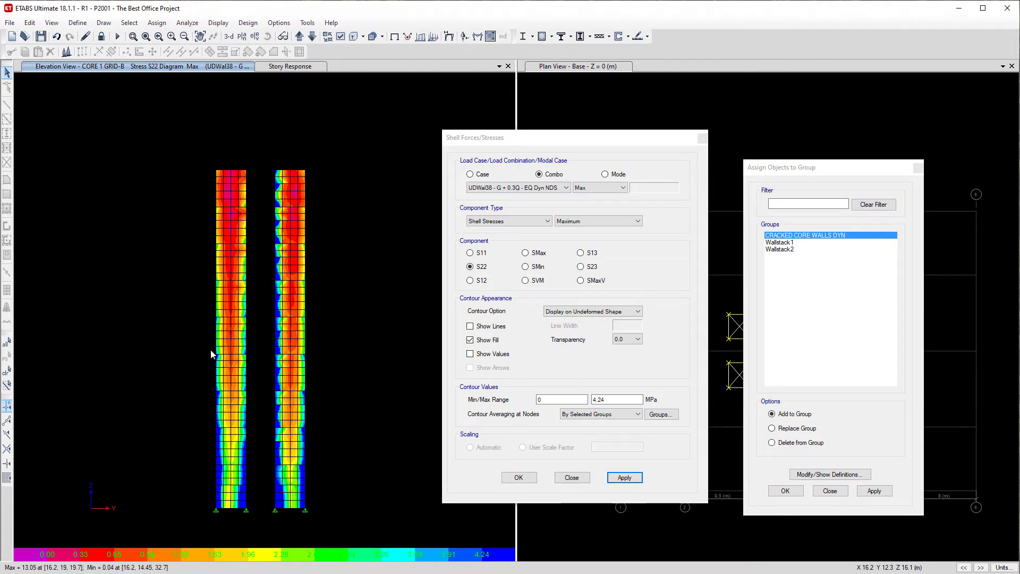
left_click_drag(211, 354, 253, 527)
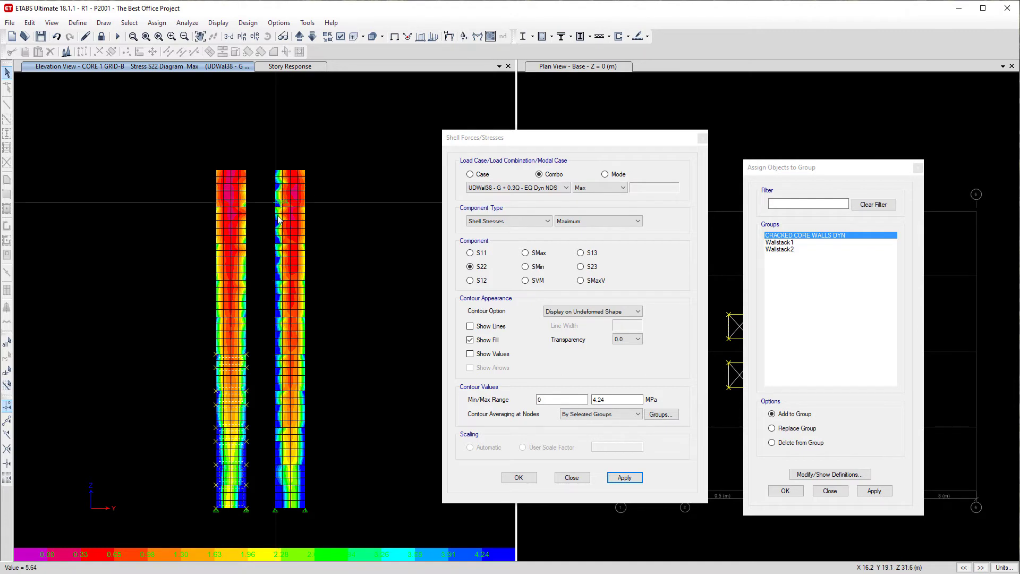
left_click(300, 36)
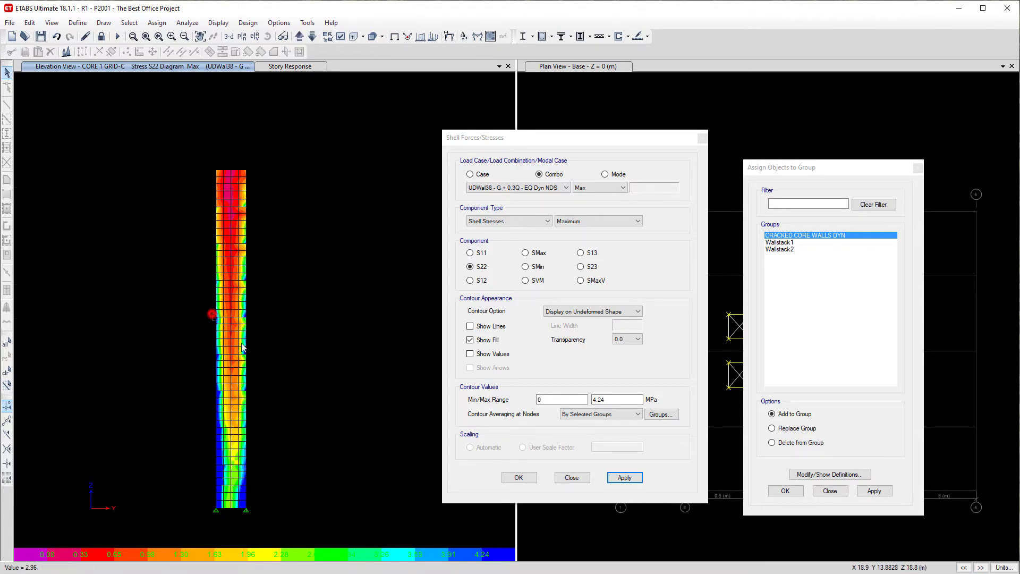
left_click_drag(242, 348, 271, 511)
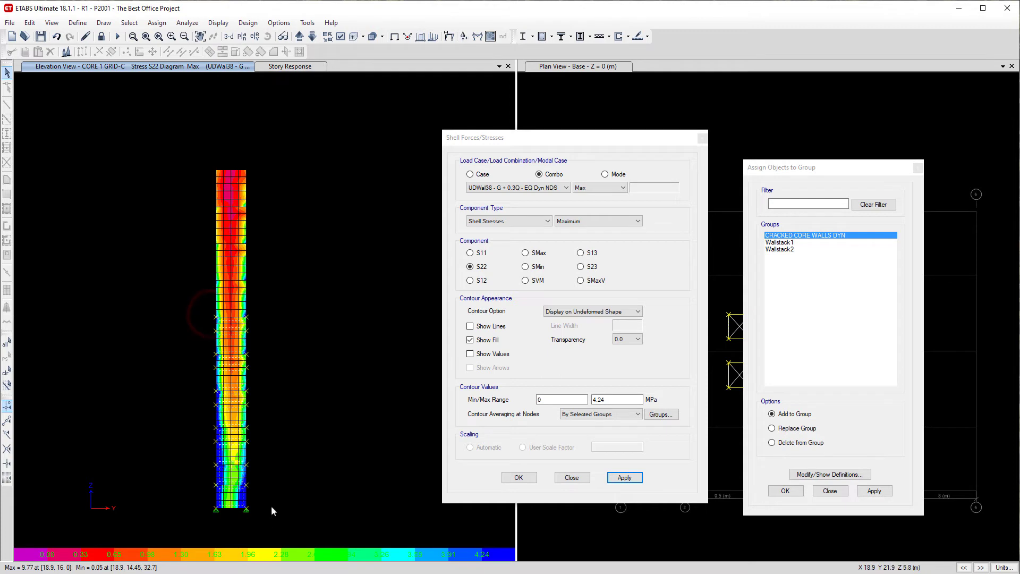
left_click(300, 37)
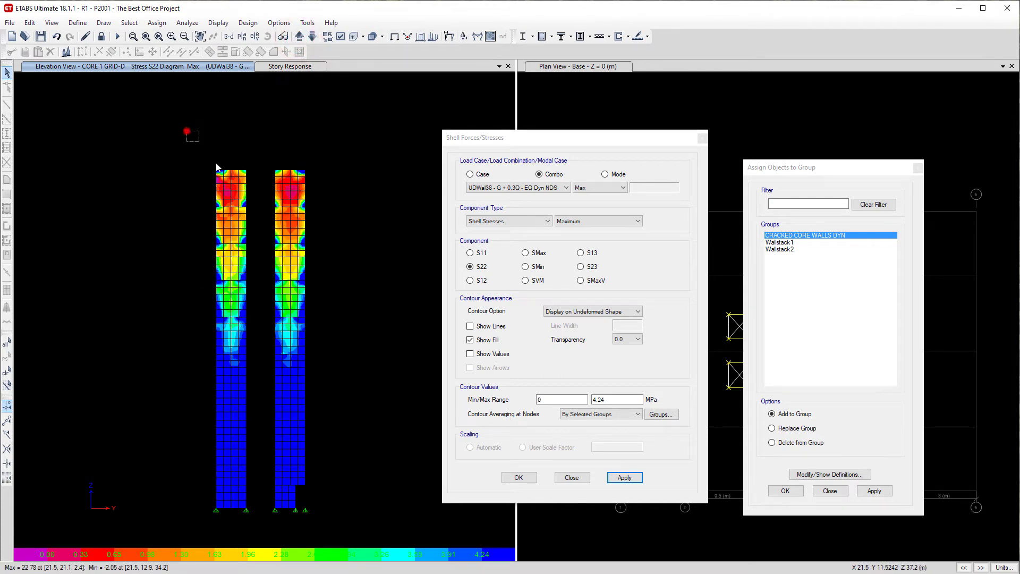
left_click_drag(216, 166, 341, 515)
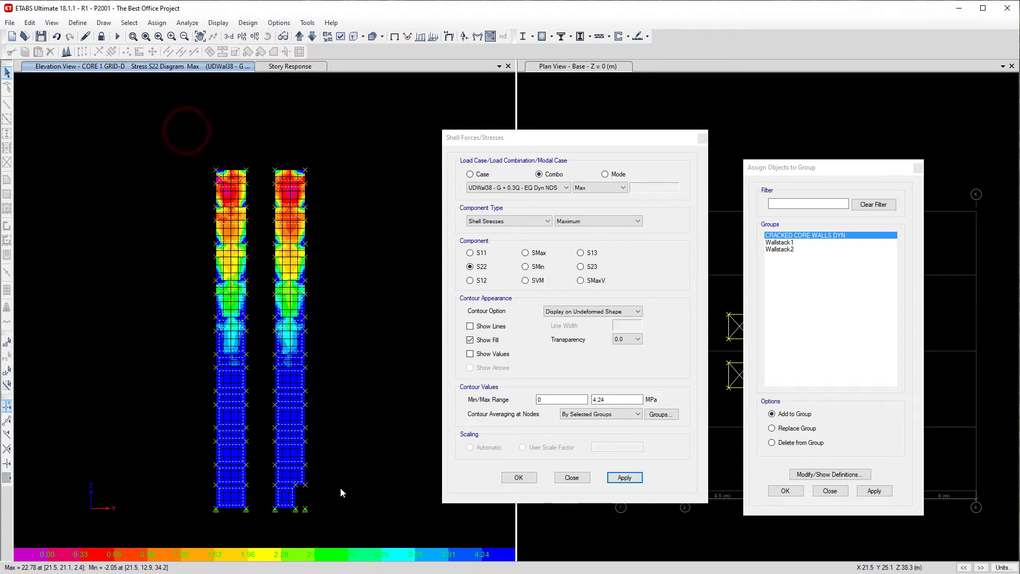
Add all walls of the CORE 1 GRID-1 elevation and of the next elevation with openings to the selection
left_click(300, 37)
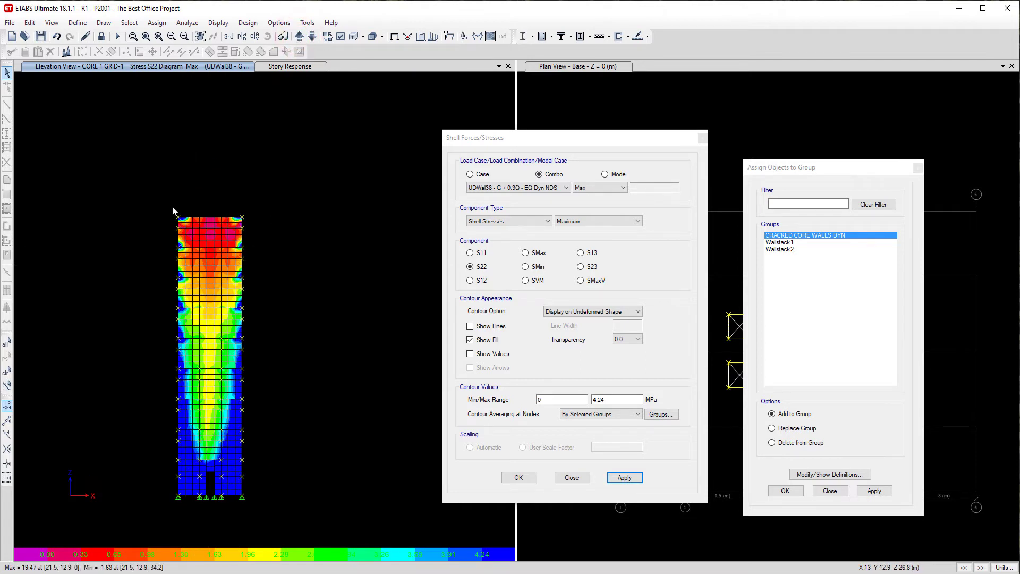
left_click_drag(173, 210, 284, 495)
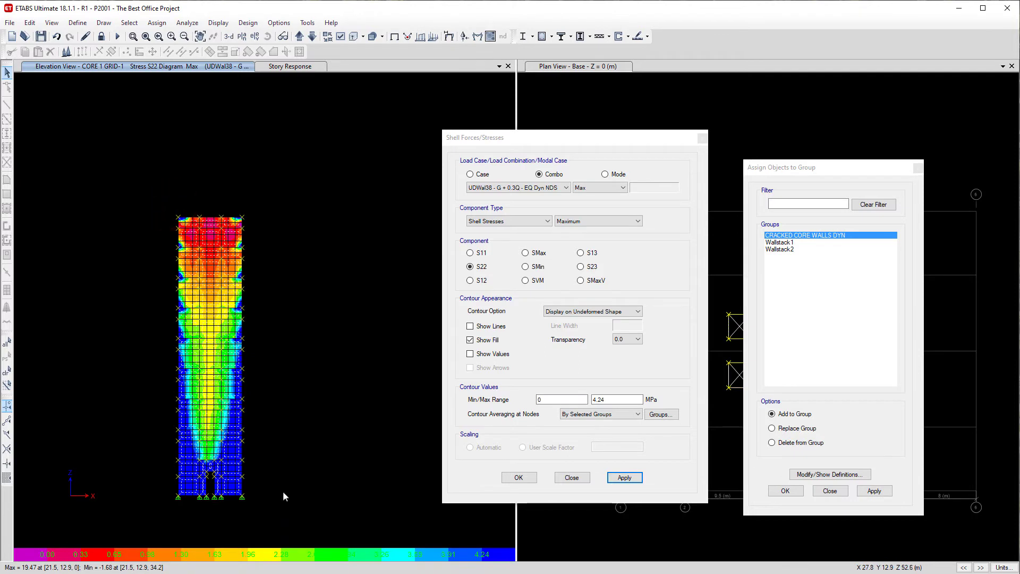
left_click(301, 37)
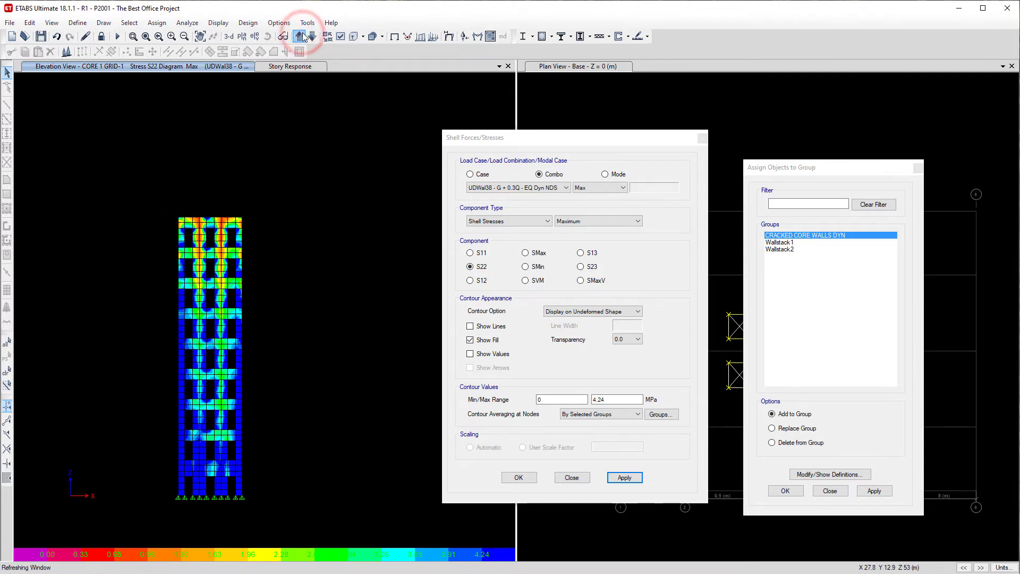
left_click_drag(155, 187, 309, 506)
Select the lower part of the first wall in the CORE 2 GRID-A elevation and pick its upper-storey panels individually
left_click(299, 37)
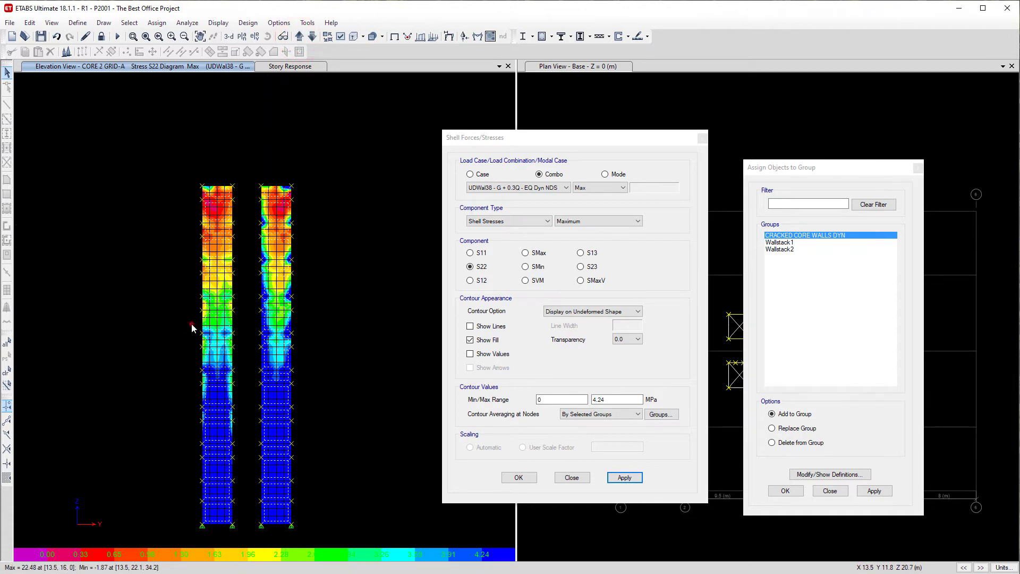
left_click_drag(192, 328, 239, 434)
left_click_drag(234, 536, 235, 536)
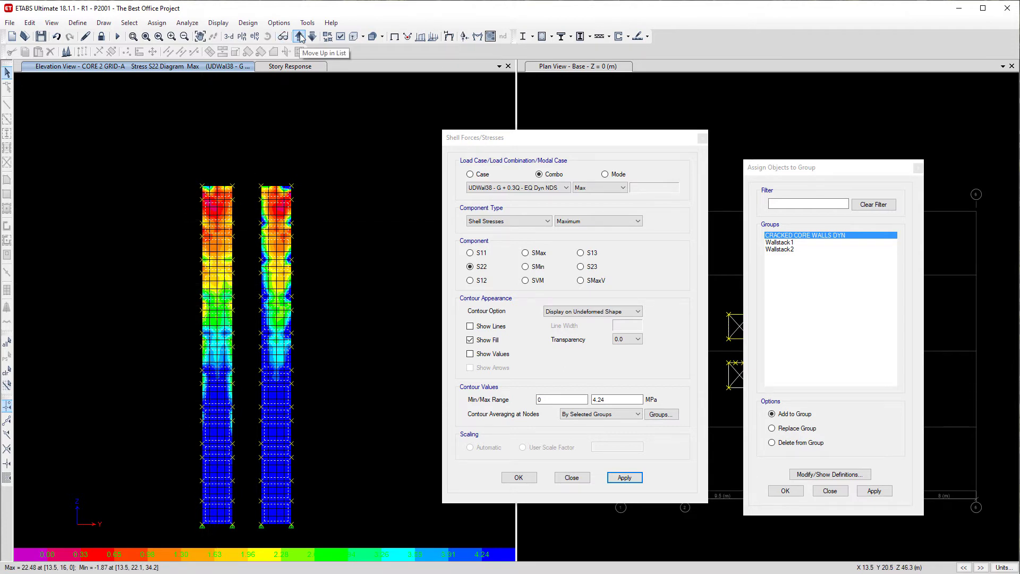
left_click(218, 225)
left_click(219, 264)
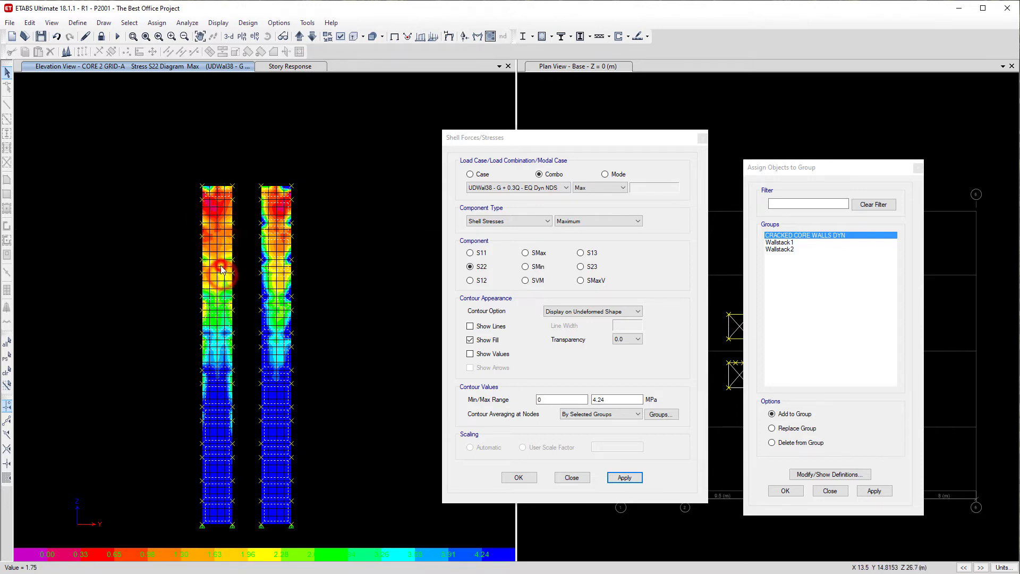
left_click(221, 299)
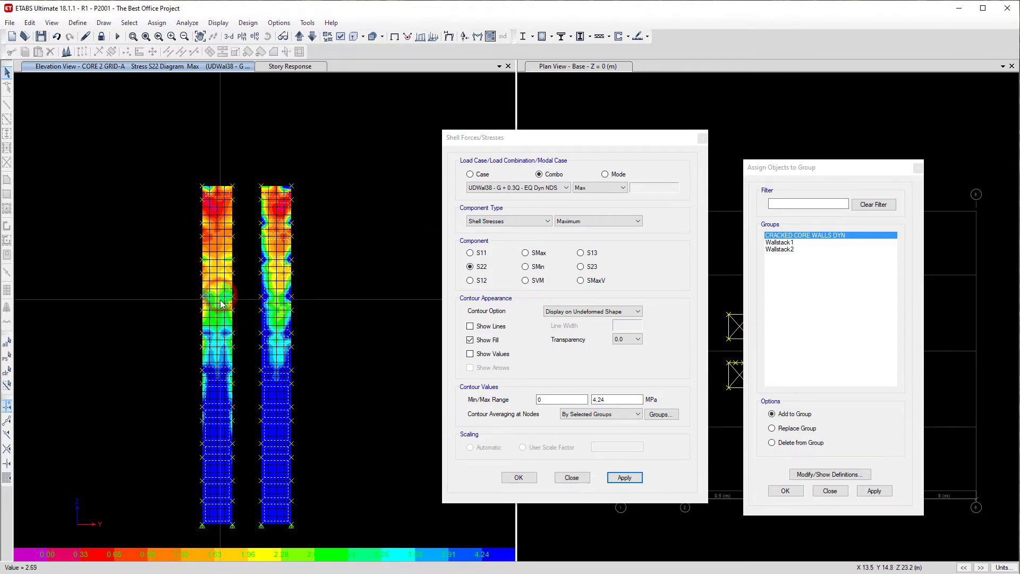
left_click(218, 188)
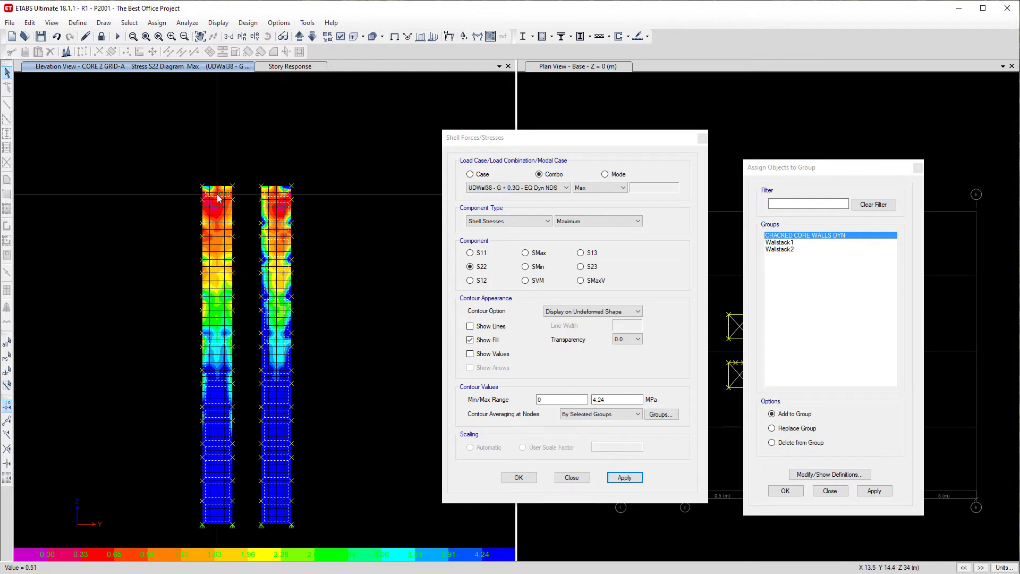
Pick wall panels on the first wall of the CORE 2 GRID-B elevation and inspect the S22 contours at its mid-height
left_click(220, 325)
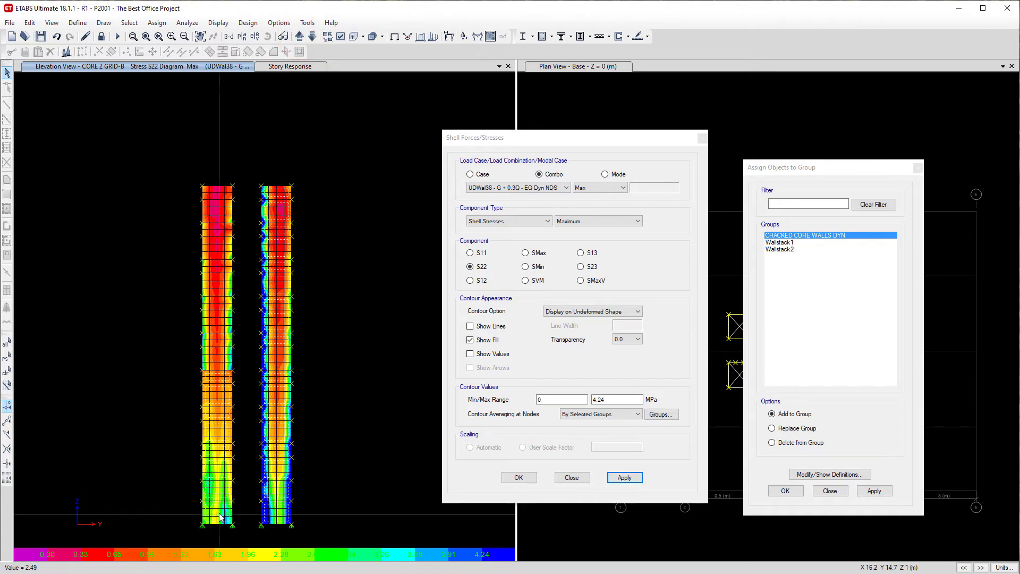
left_click(224, 493)
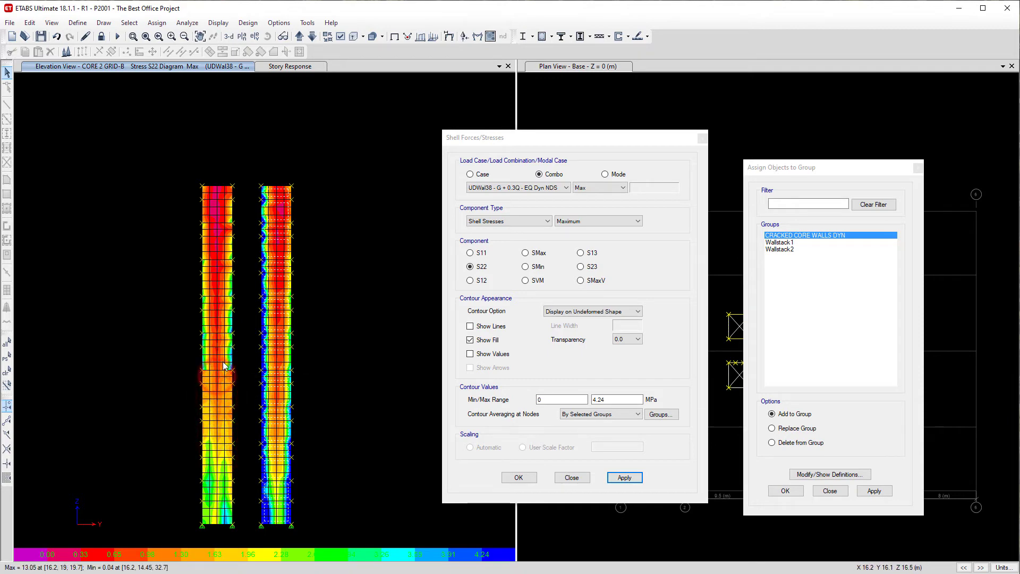
scroll(223, 366, "up", 3)
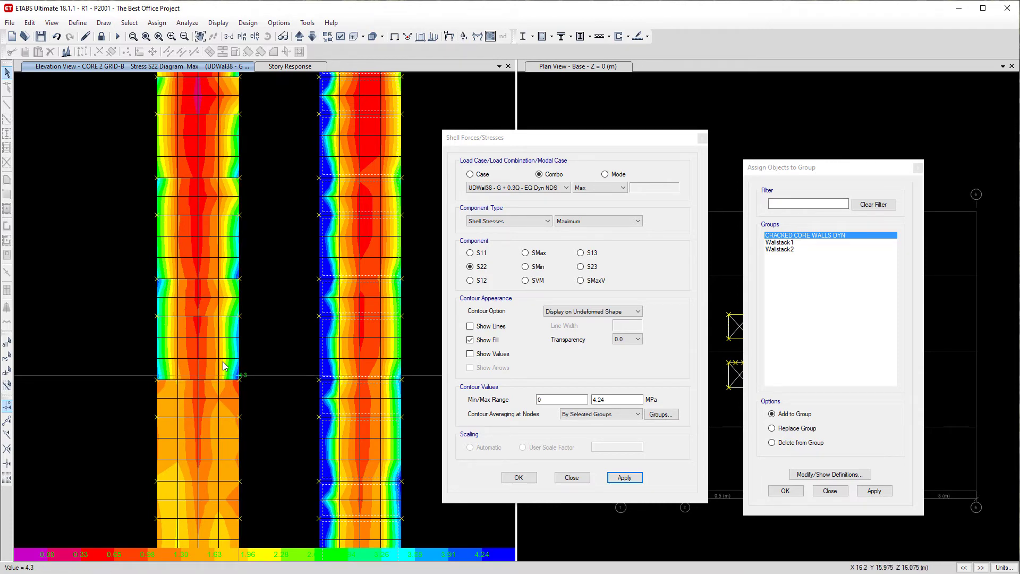
scroll(223, 365, "down", 3)
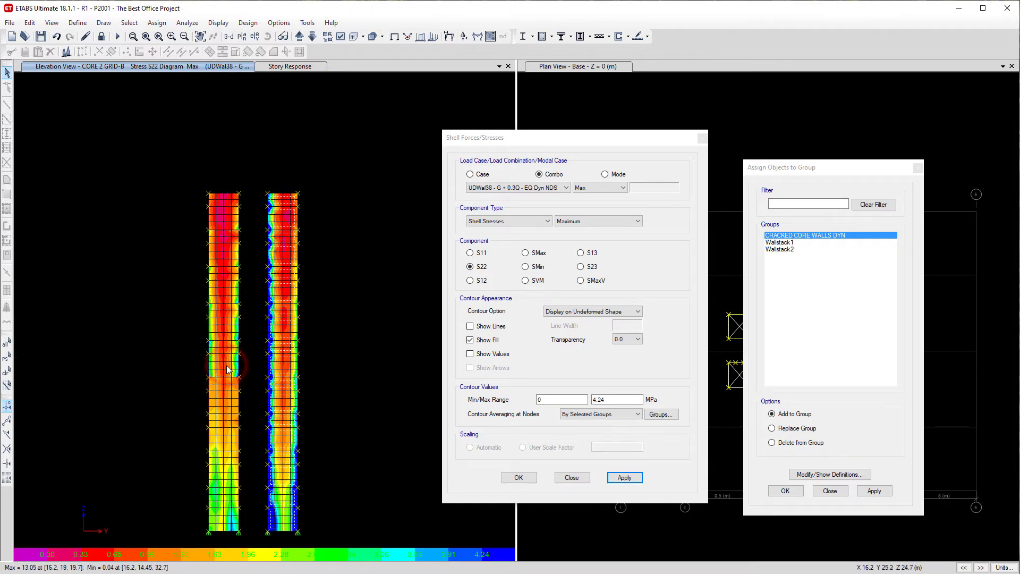
Pick the upper-storey panels of both walls individually in the CORE 2 GRID-C elevation, guided by their S22 stress contours
left_click(299, 36)
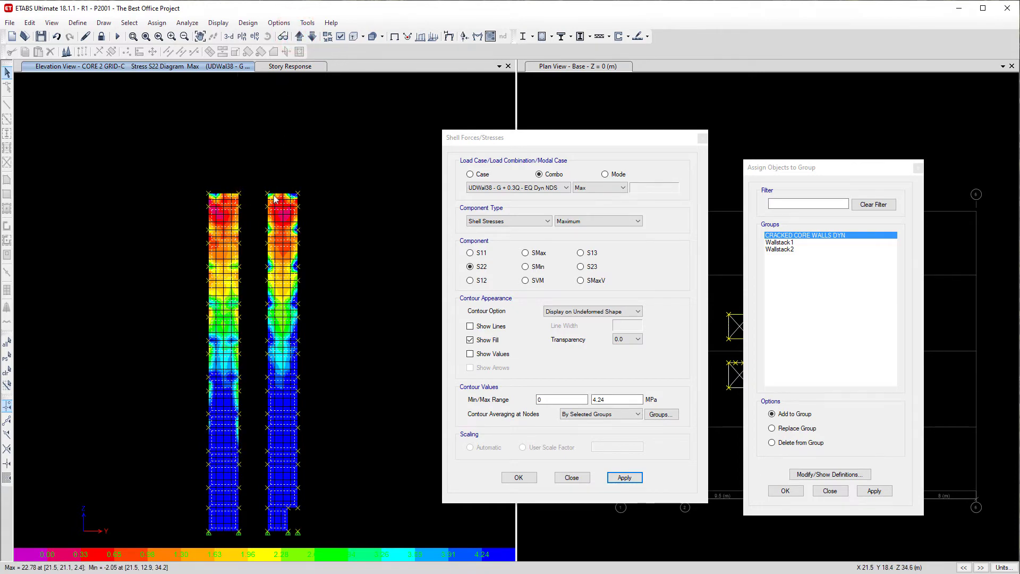
scroll(276, 214, "up", 3)
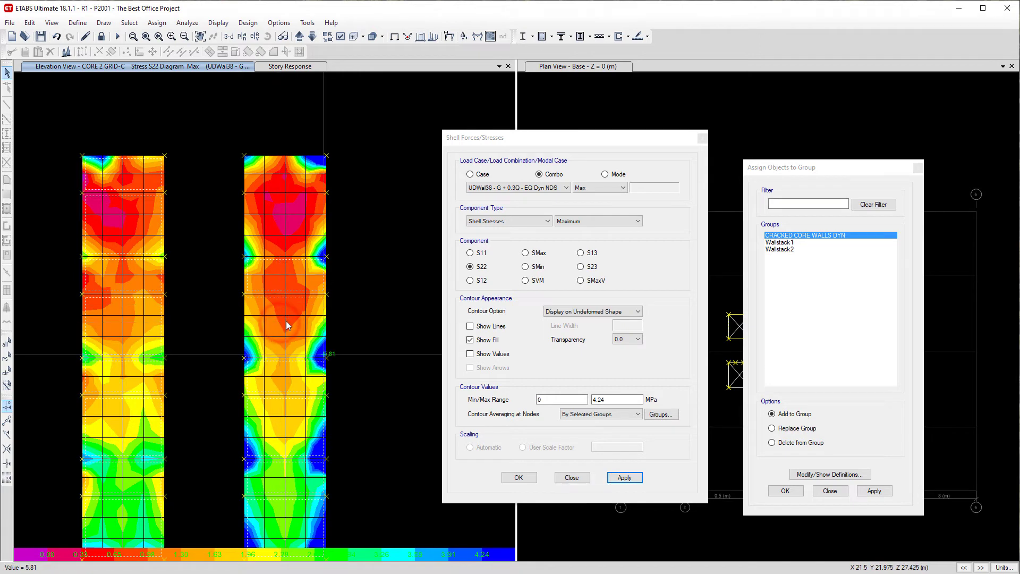
left_click(303, 318)
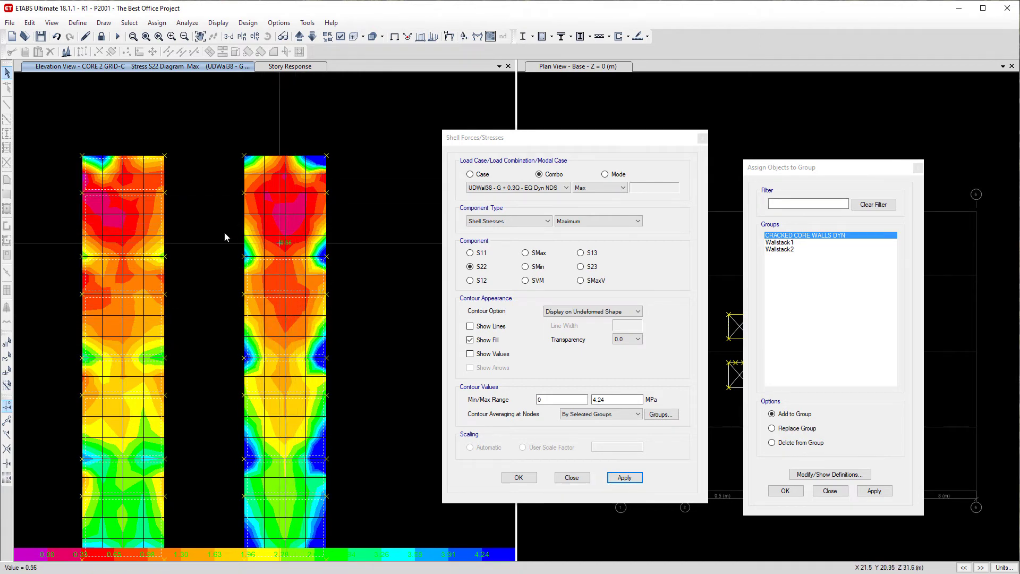
left_click(113, 174)
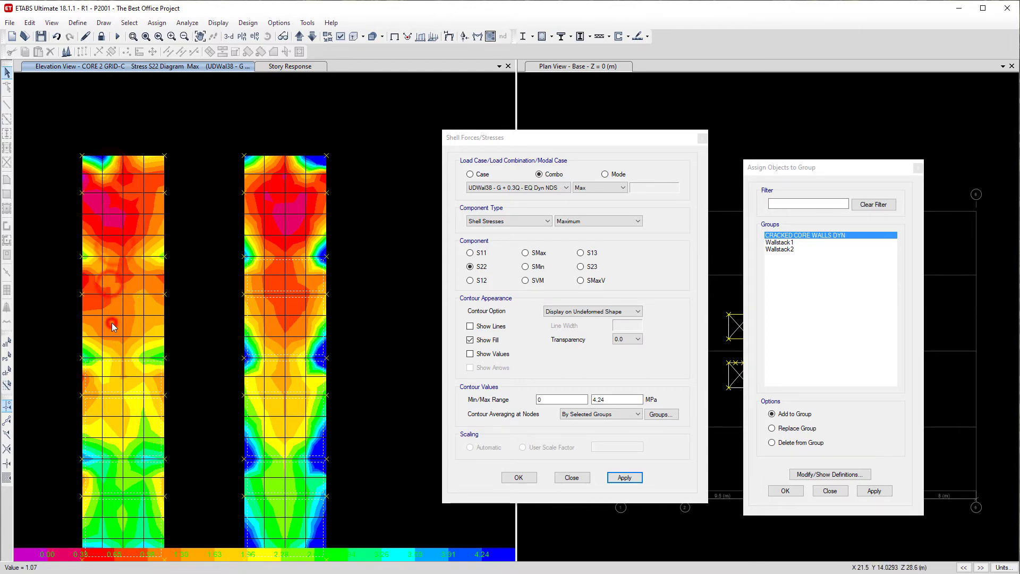
middle_click_drag(112, 288, 155, 223)
left_click(161, 213)
left_click(160, 282)
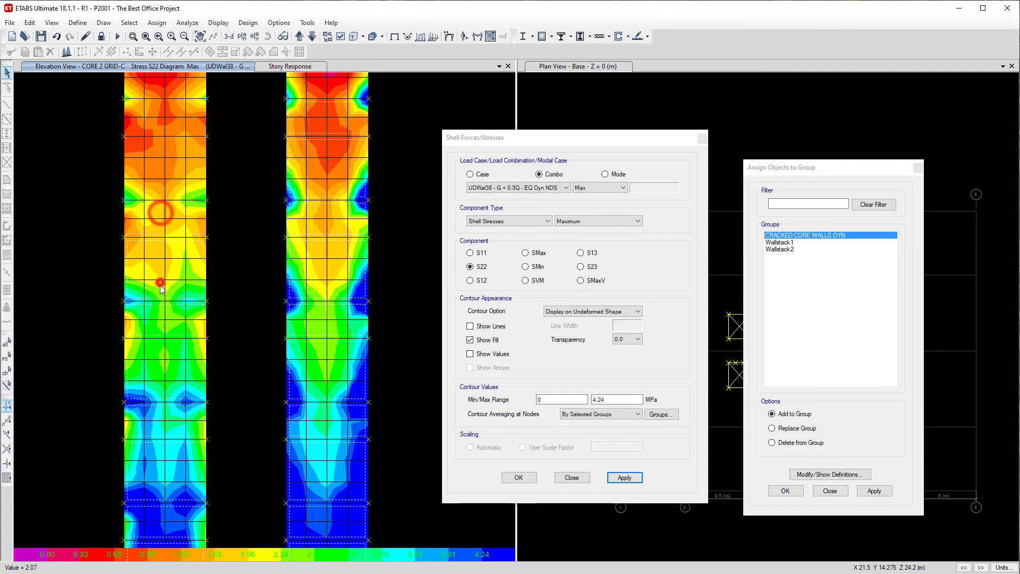
left_click(158, 341)
left_click(165, 319)
left_click(151, 370)
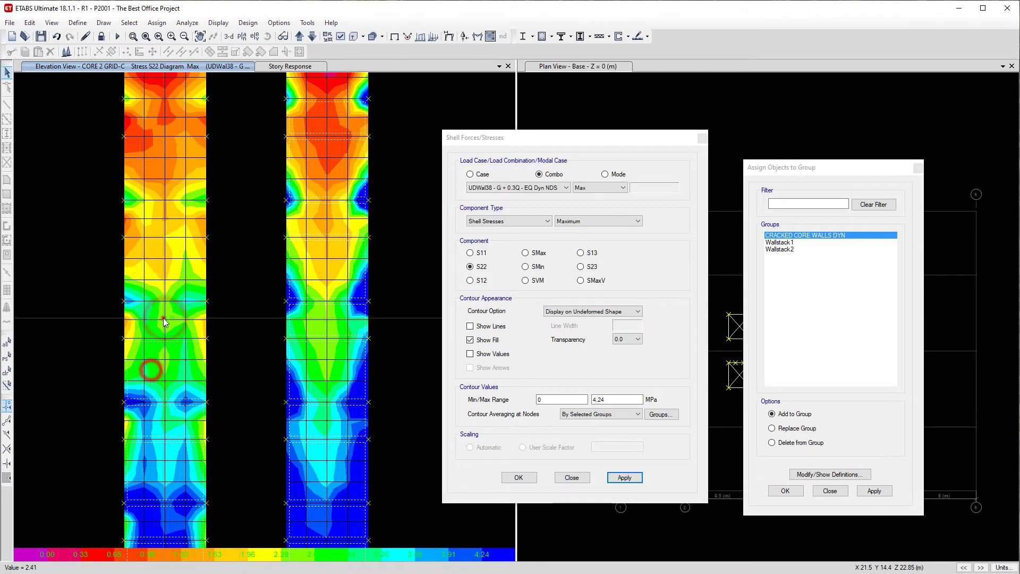
Bring up the CORE 2 GRID-1 elevation and add all of its walls to the selection
scroll(163, 318, "down", 5)
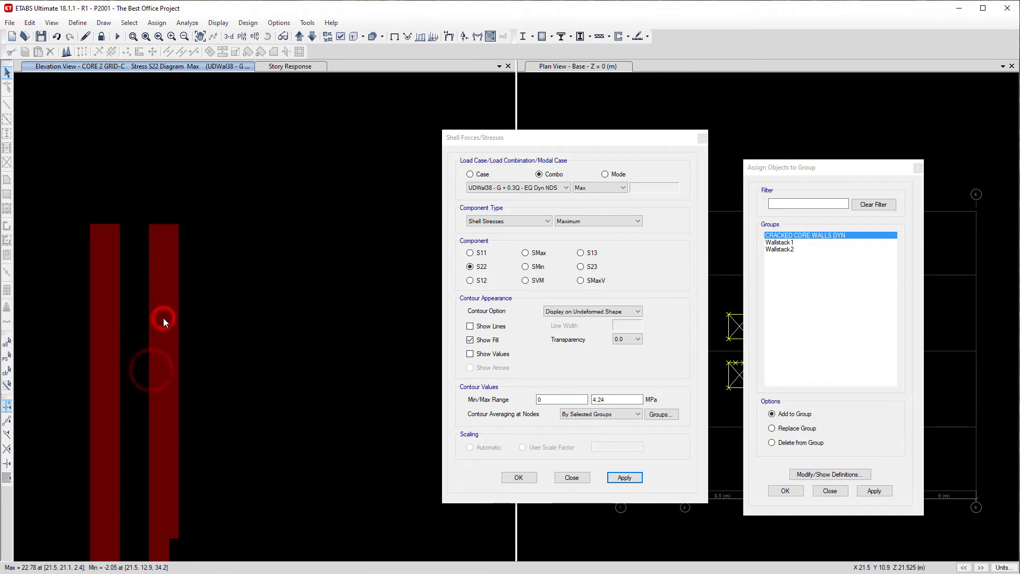
left_click(300, 38)
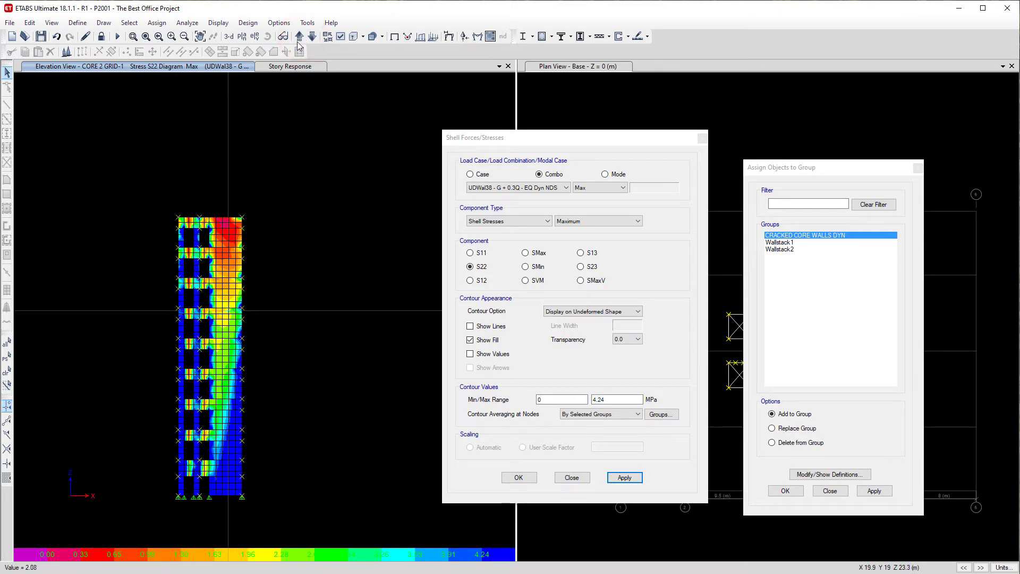
left_click_drag(153, 187, 267, 508)
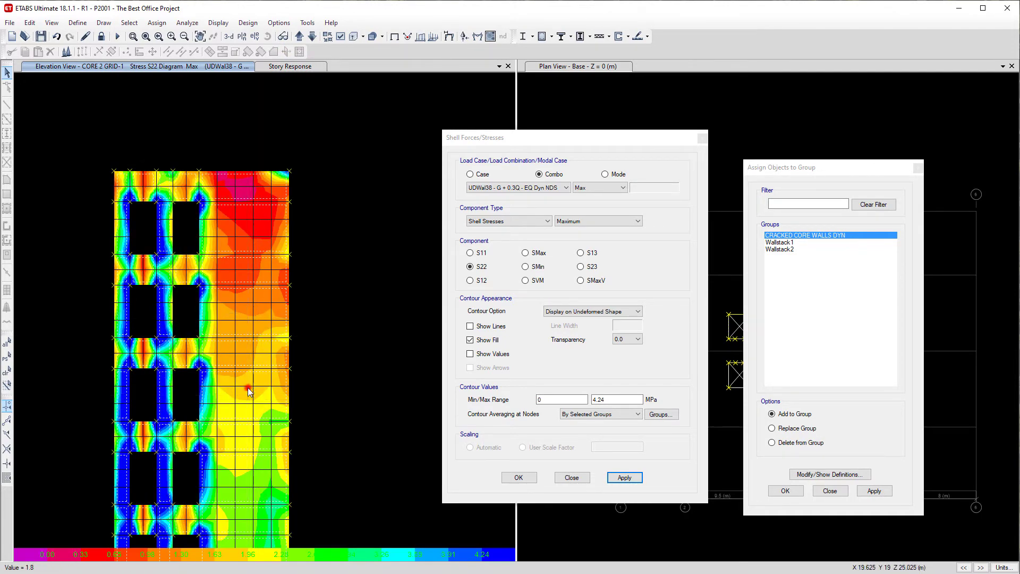
middle_click_drag(243, 478, 259, 407)
Deselect individual panels of the solid wall beside the openings in the CORE 2 GRID-1 elevation, guided by their S22 stress contours
left_click(263, 416)
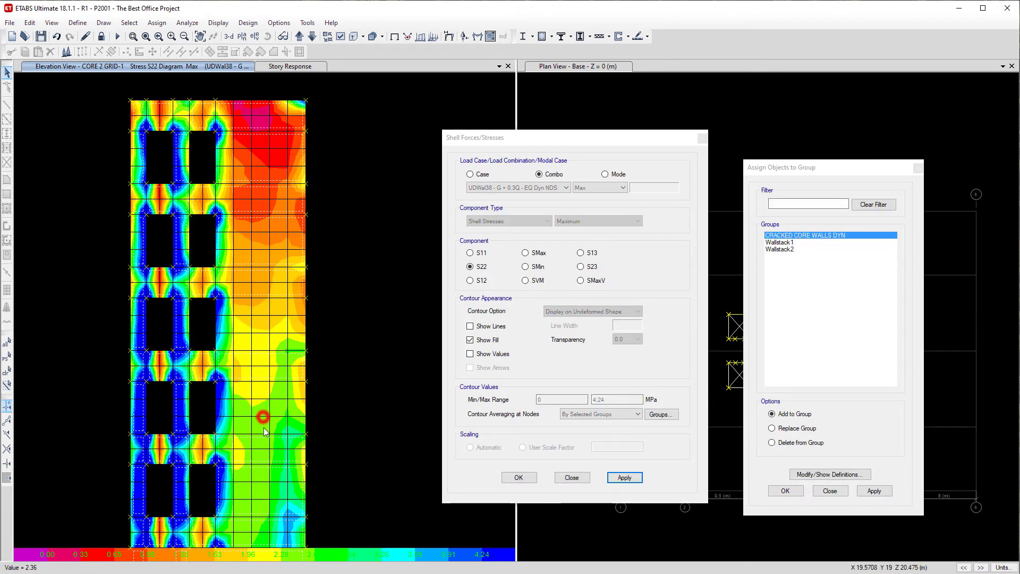
left_click(264, 464)
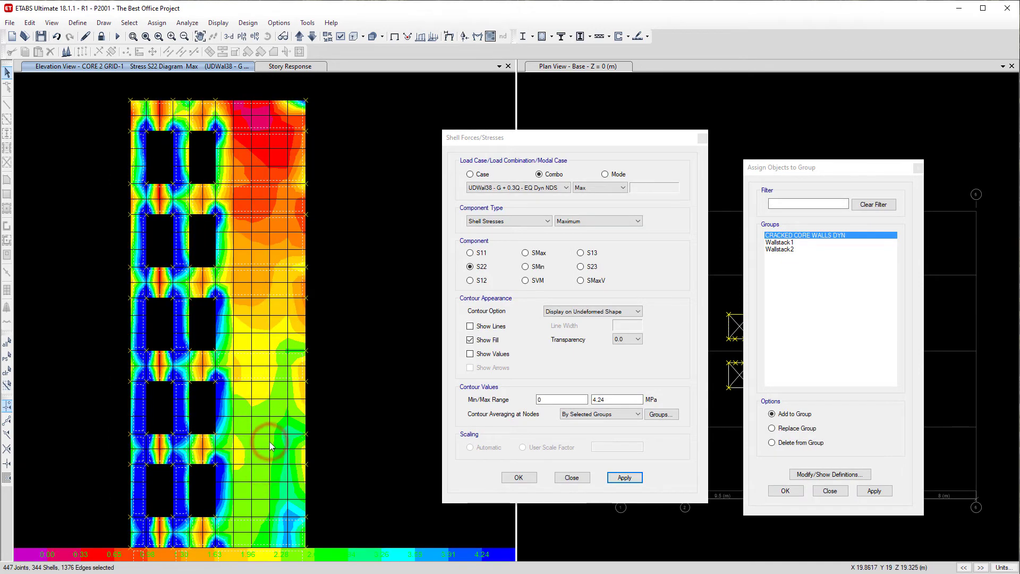
left_click(249, 366)
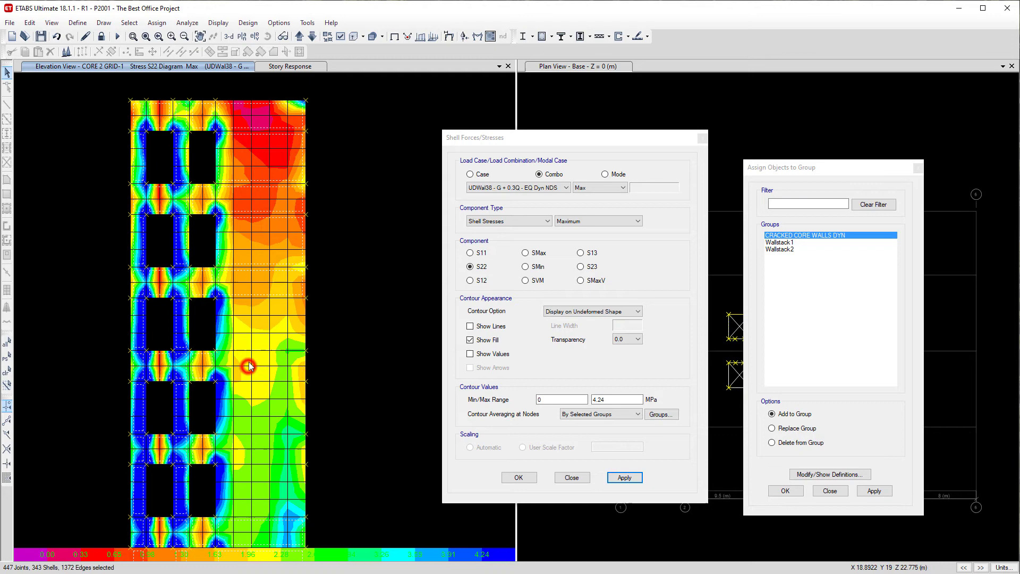
left_click(258, 291)
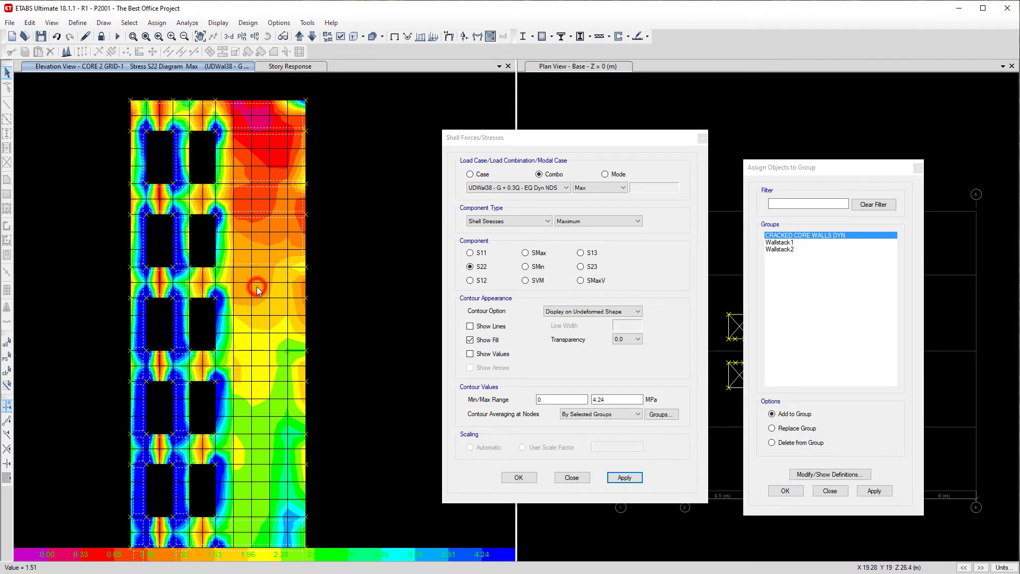
left_click(224, 421)
left_click(225, 489)
left_click(230, 446)
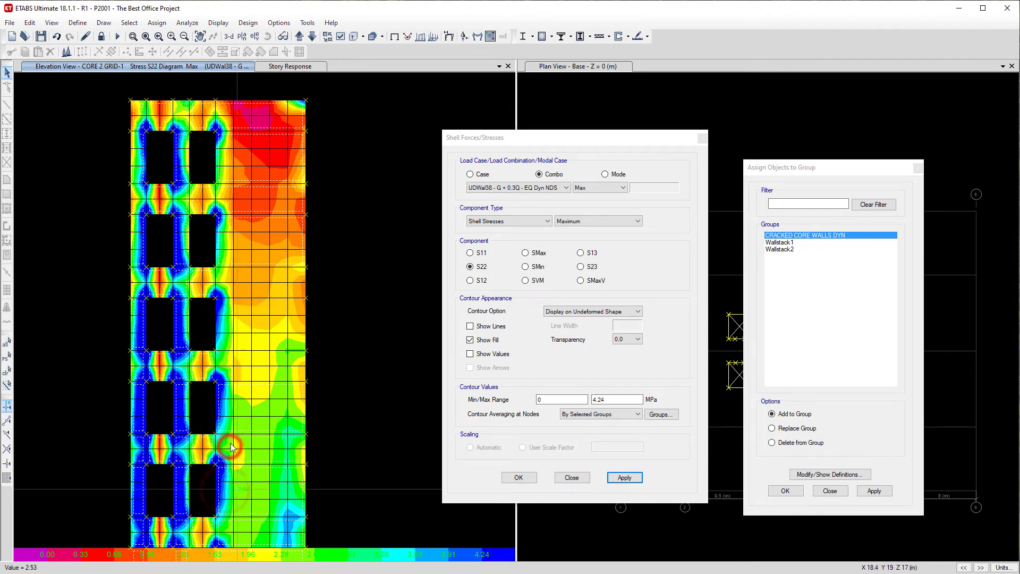
left_click(241, 394)
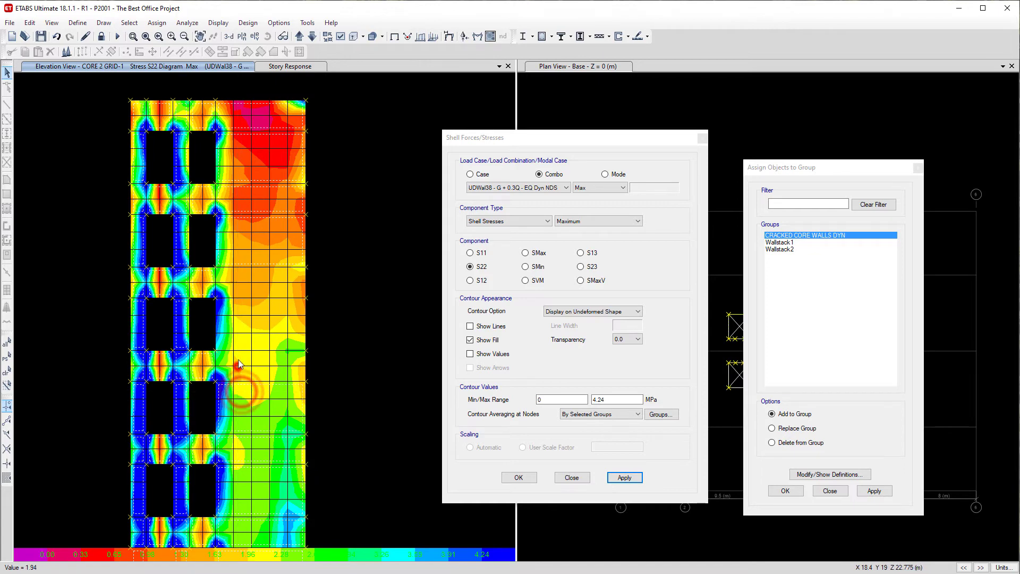
left_click(243, 279)
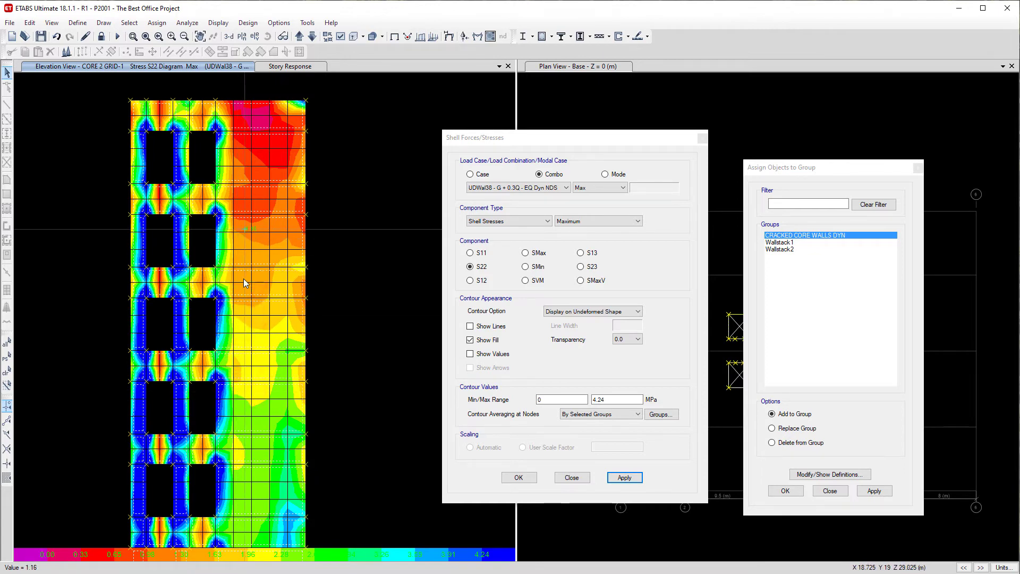
Select all walls of the CORE 2 GRID-2 elevation and add the complete selection to the group CRACKED CORE WALLS DYN
left_click(298, 36)
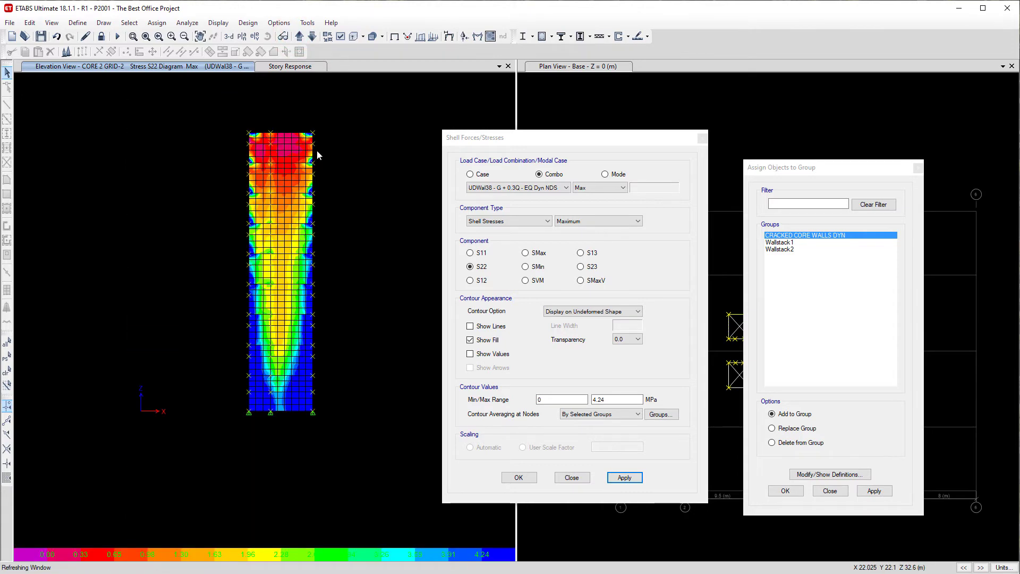
left_click_drag(228, 125, 365, 451)
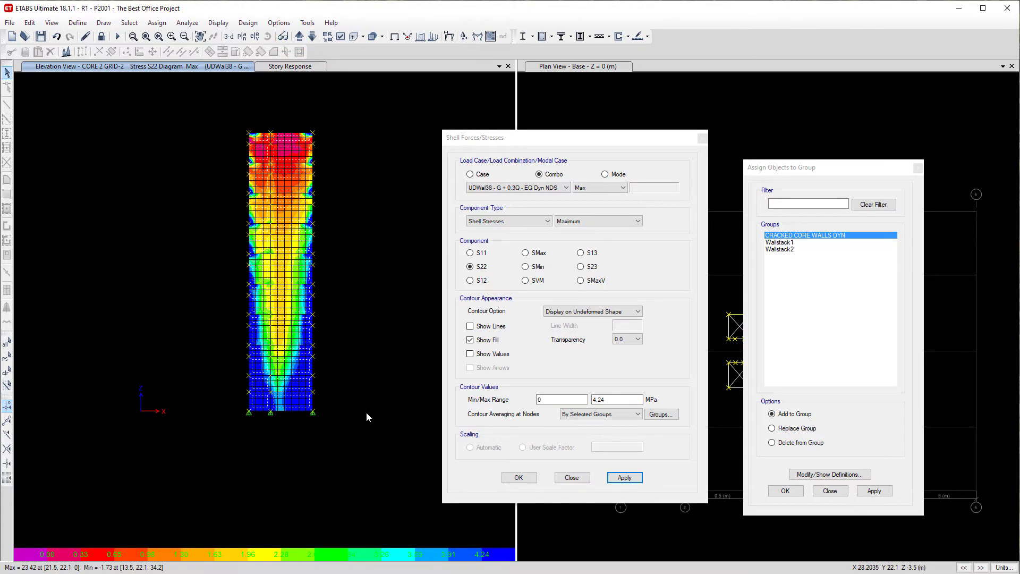
left_click(298, 36)
left_click(298, 36)
left_click(315, 36)
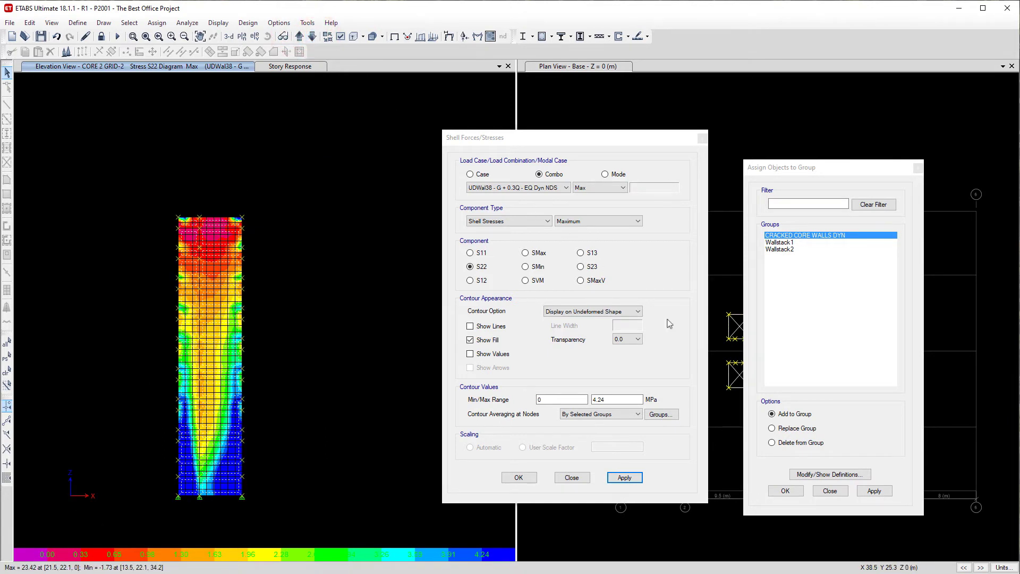
left_click(873, 490)
left_click(222, 142)
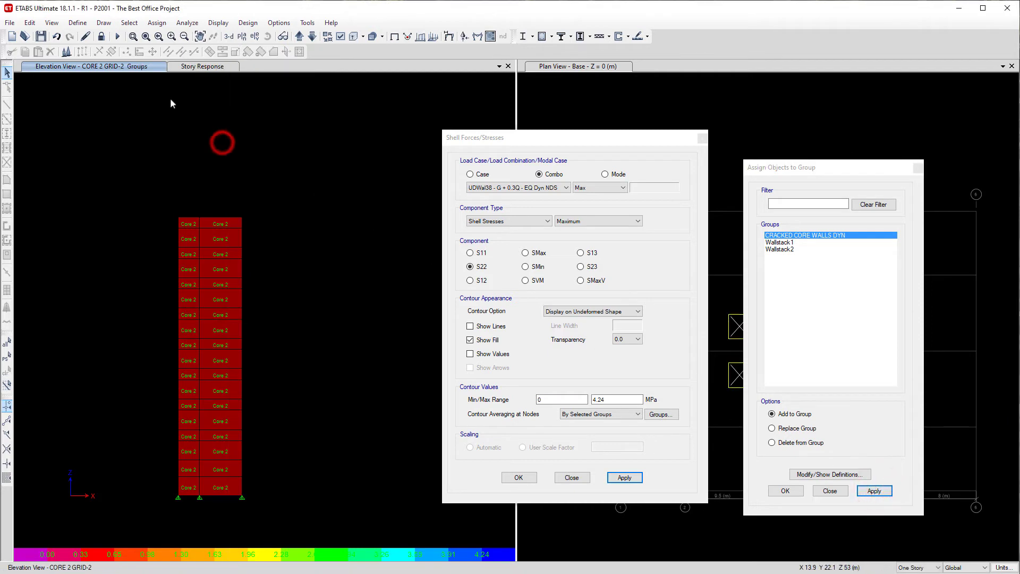
Unlock the model and select all objects of the group CRACKED CORE WALLS DYN
left_click(101, 36)
left_click(709, 419)
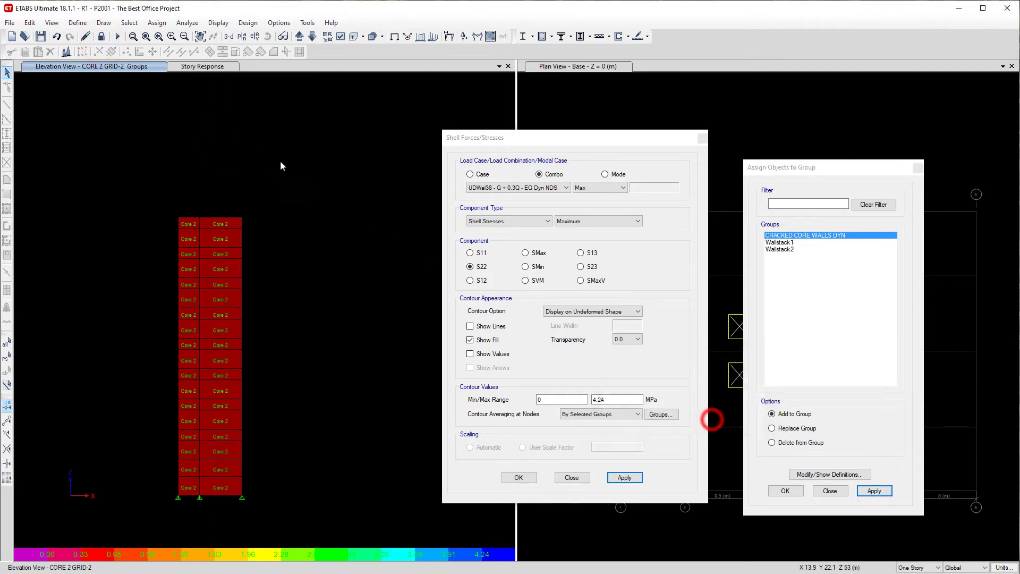
left_click(129, 23)
left_click(146, 36)
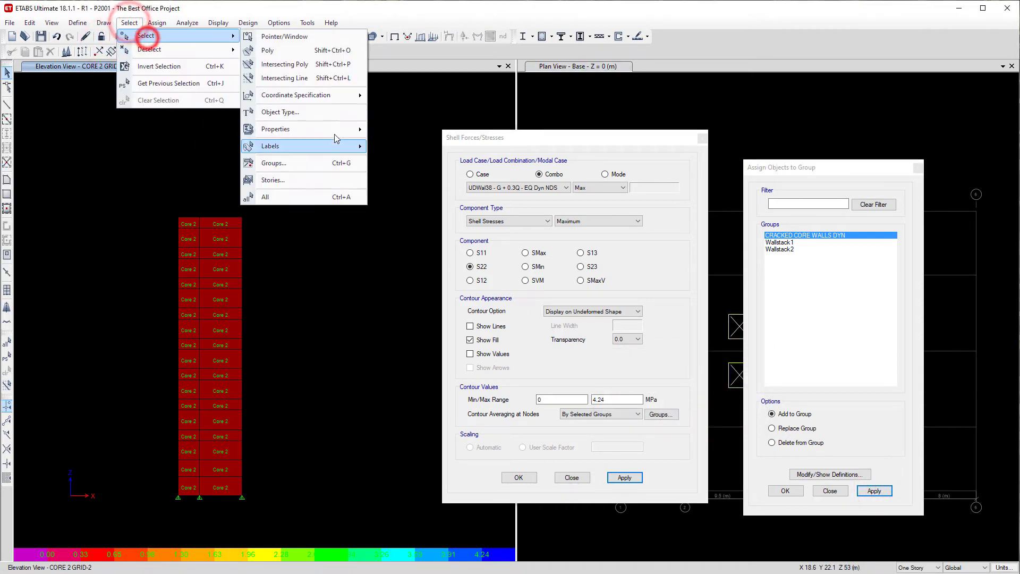
left_click(335, 134)
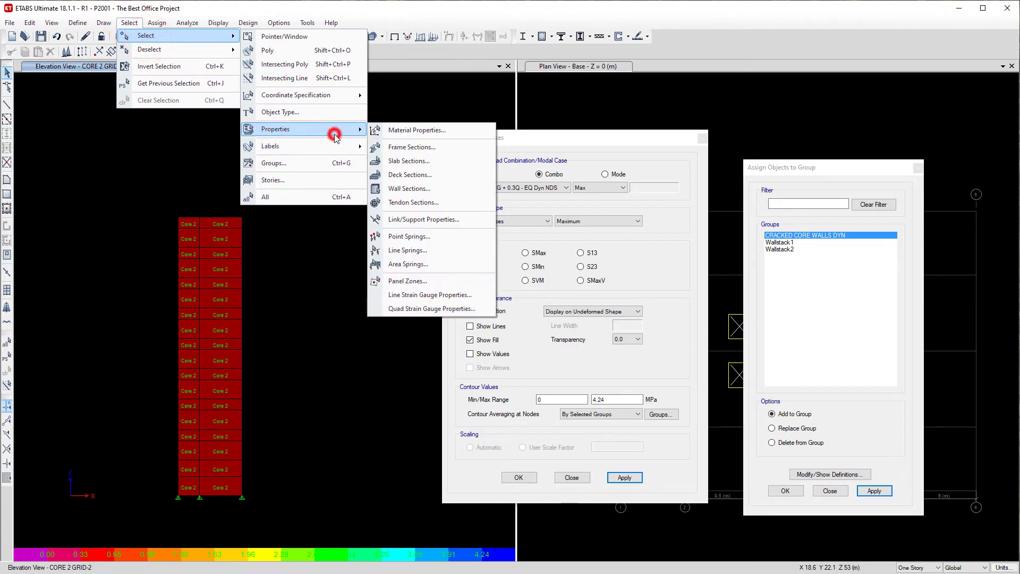
left_click(328, 162)
left_click(653, 301)
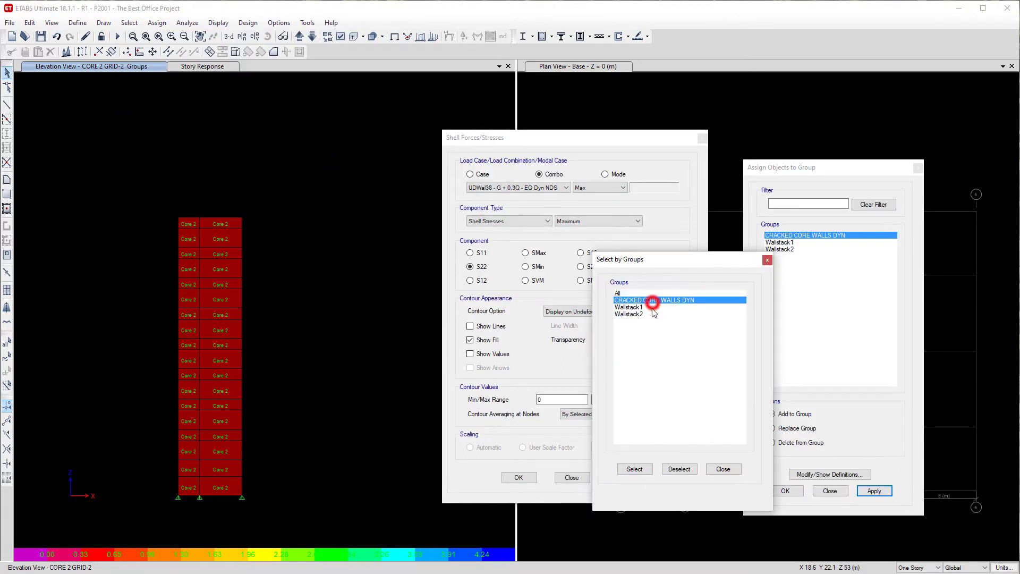
left_click(635, 469)
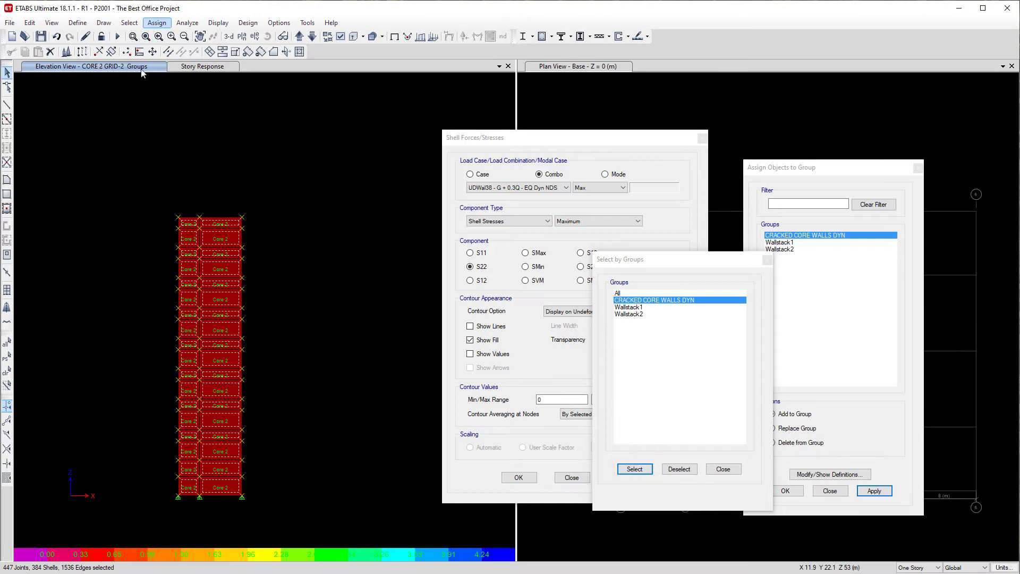
Copy the wall property W200-1 Fc'40 and name the copy W200-1 40MPA CRACKED
left_click(80, 23)
left_click(84, 50)
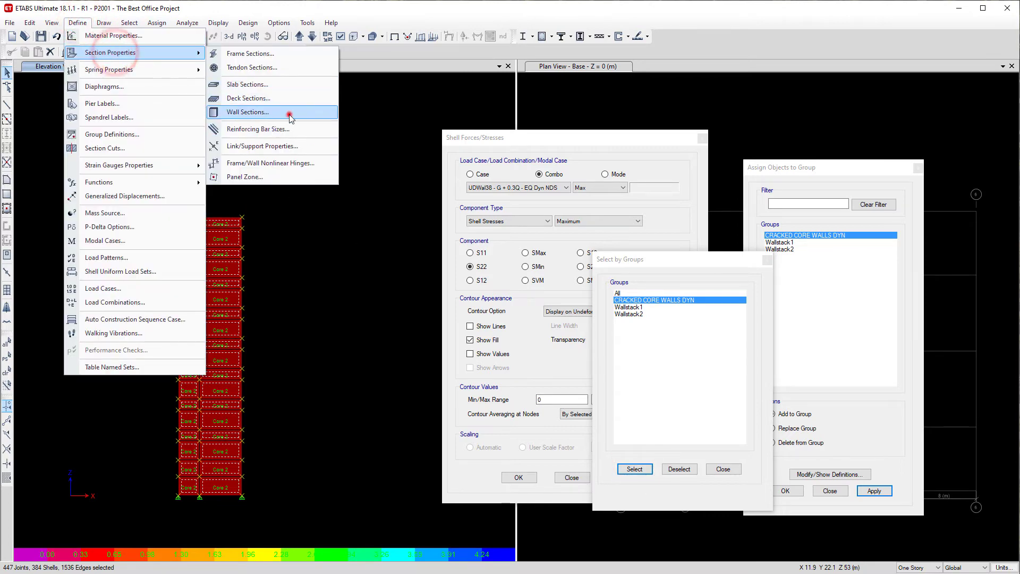
left_click(288, 113)
left_click(744, 359)
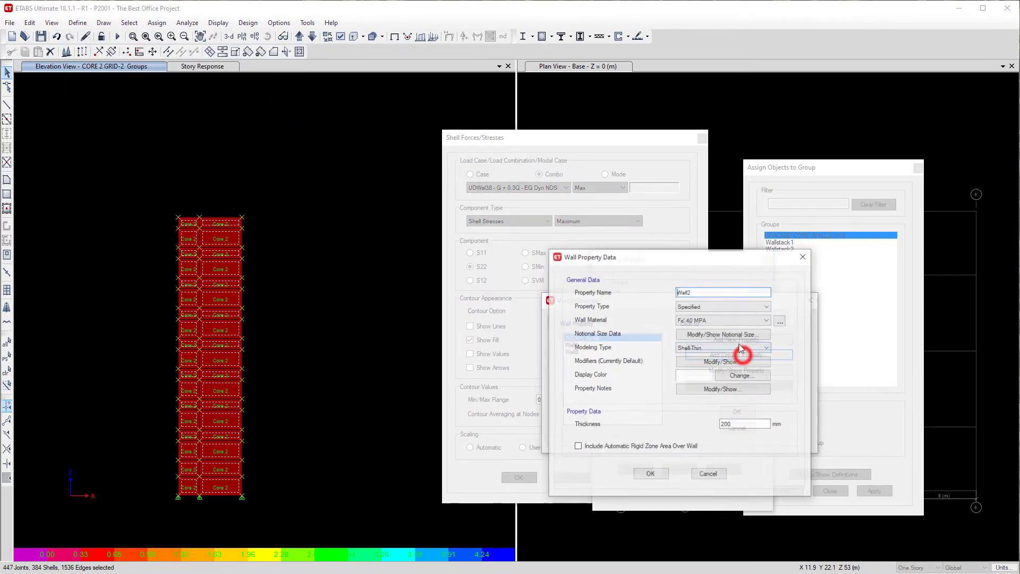
double_click(719, 291)
type("W200")
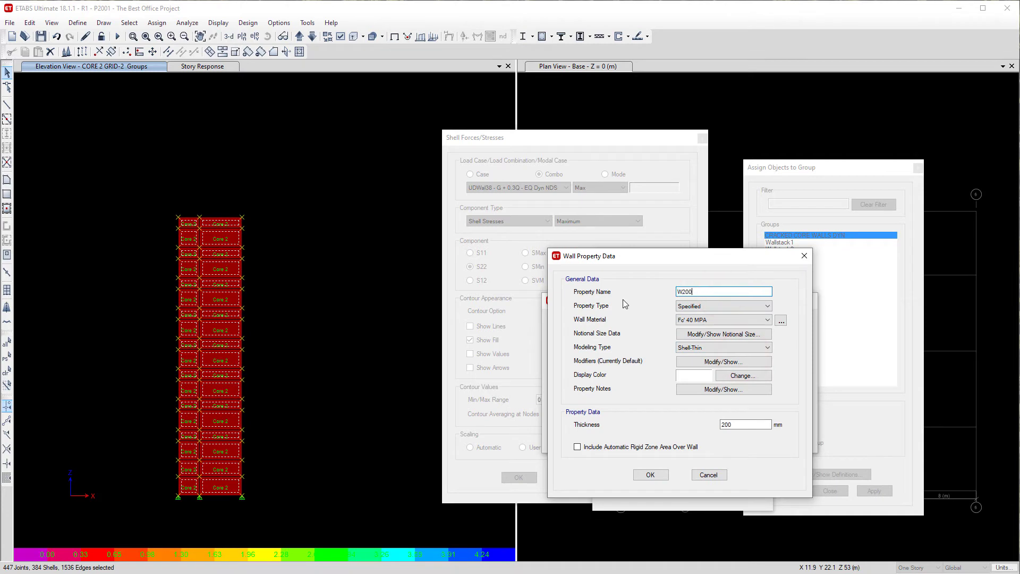
type("-1 40MPA CRACKED")
Set the membrane f11, f22 and f12 stiffness modifiers of the W200-1 40MPA CRACKED wall property to 0.25 and save the property
left_click(736, 359)
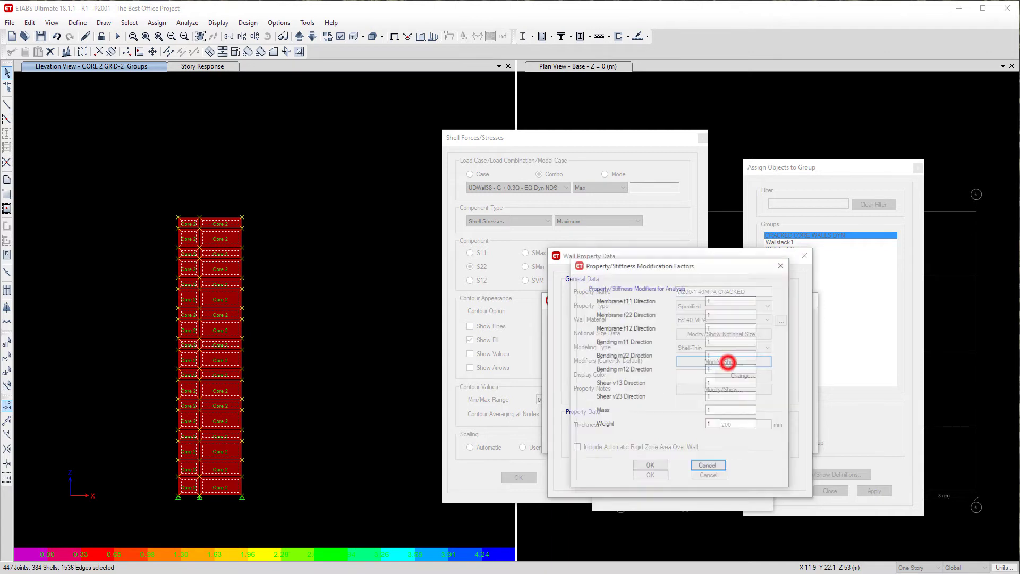
double_click(722, 300)
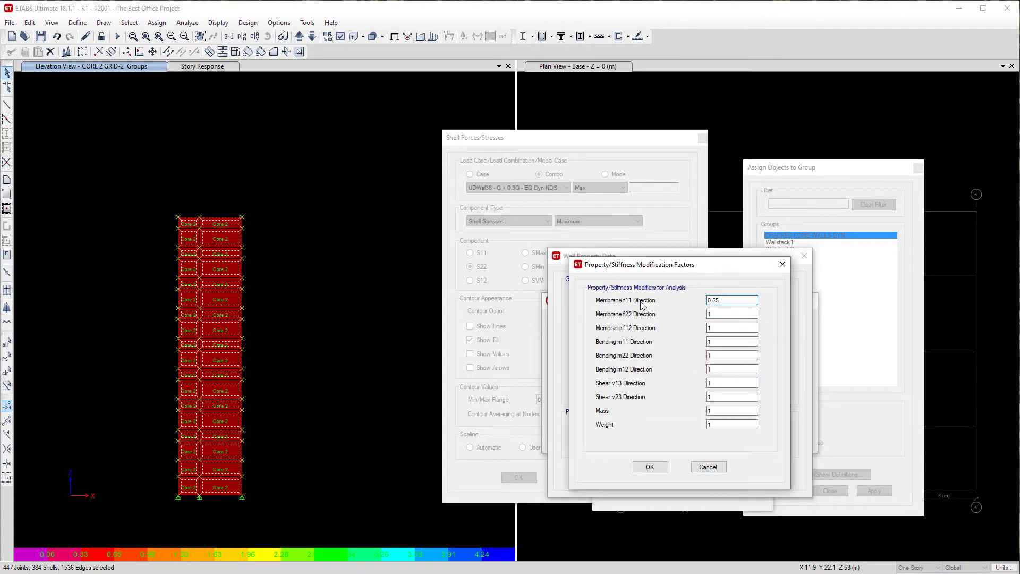
key("Return")
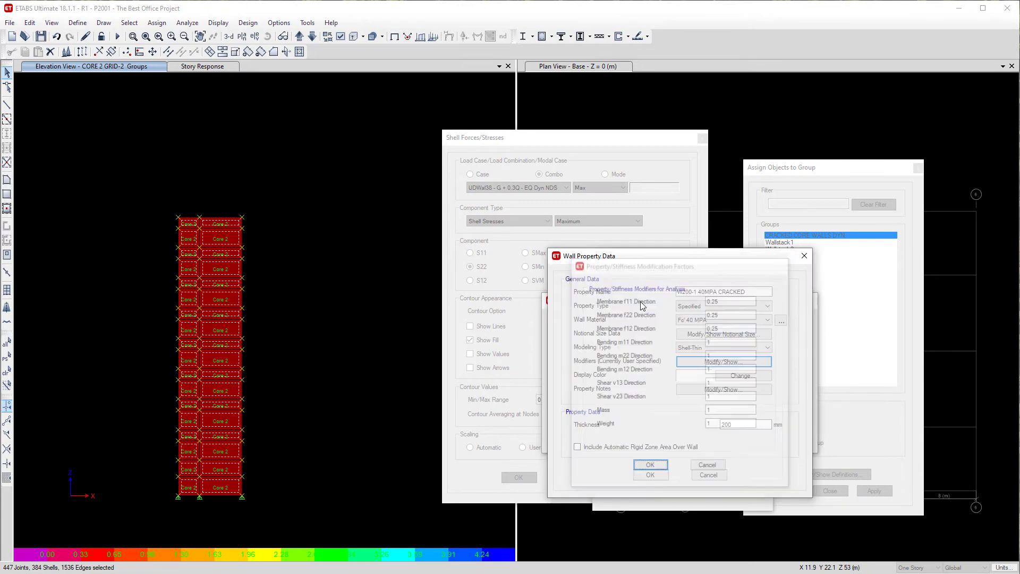
left_click(658, 472)
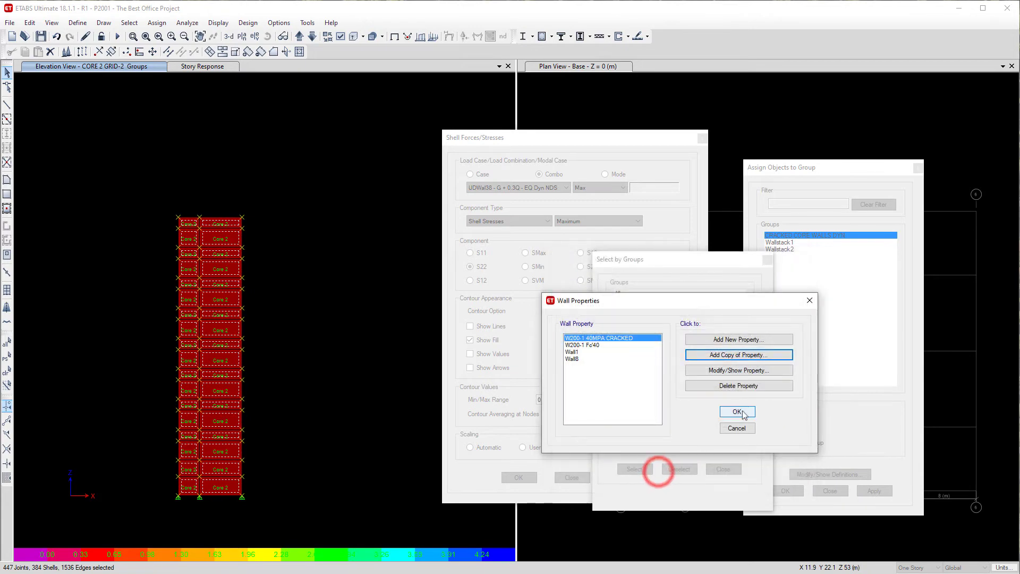
left_click(736, 410)
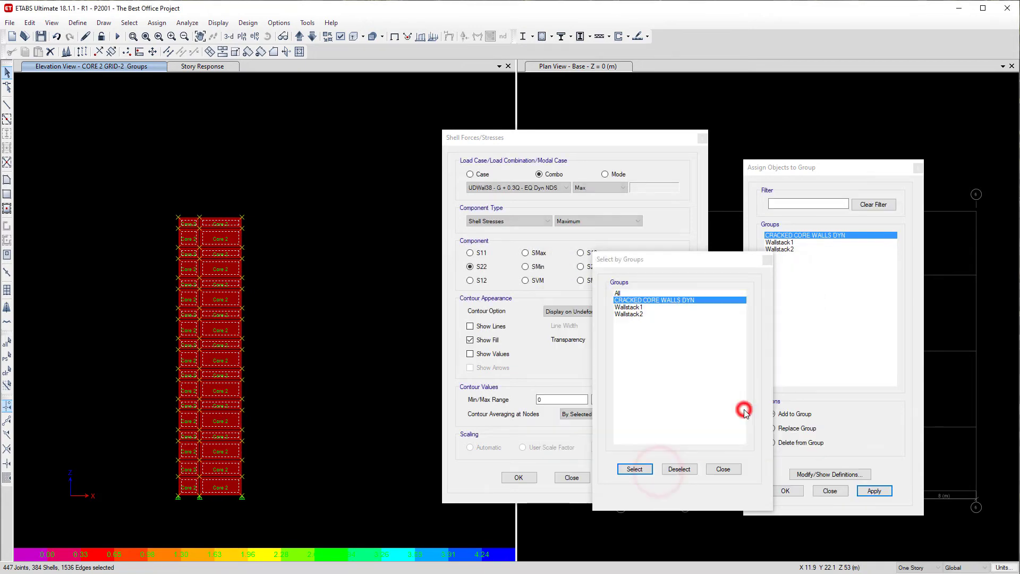
Assign the wall section W200-1 40MPA CRACKED to the selected walls and restore the undeformed display of the elevation
left_click(714, 468)
left_click(157, 23)
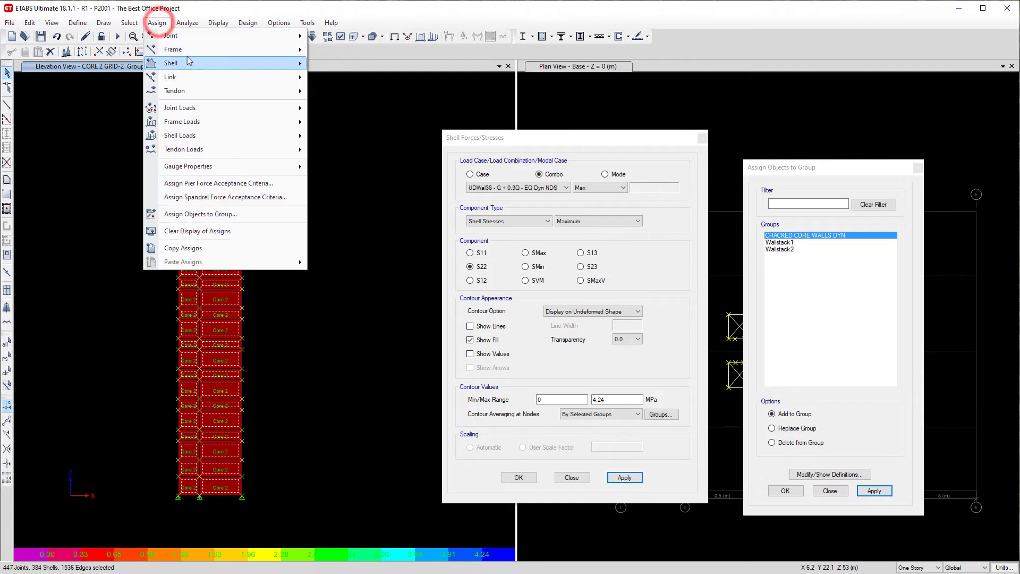
left_click(171, 63)
left_click(366, 92)
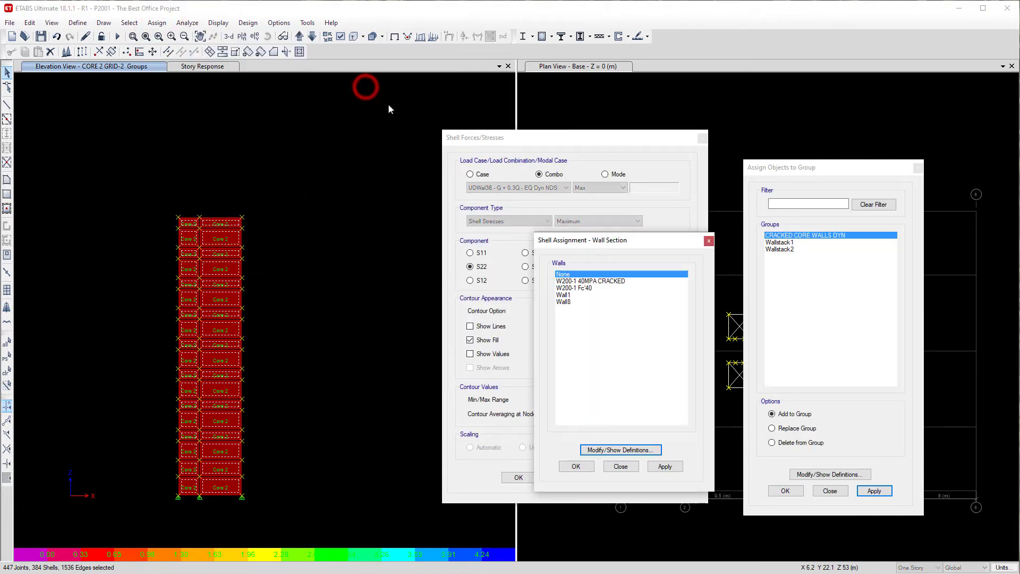
left_click(613, 281)
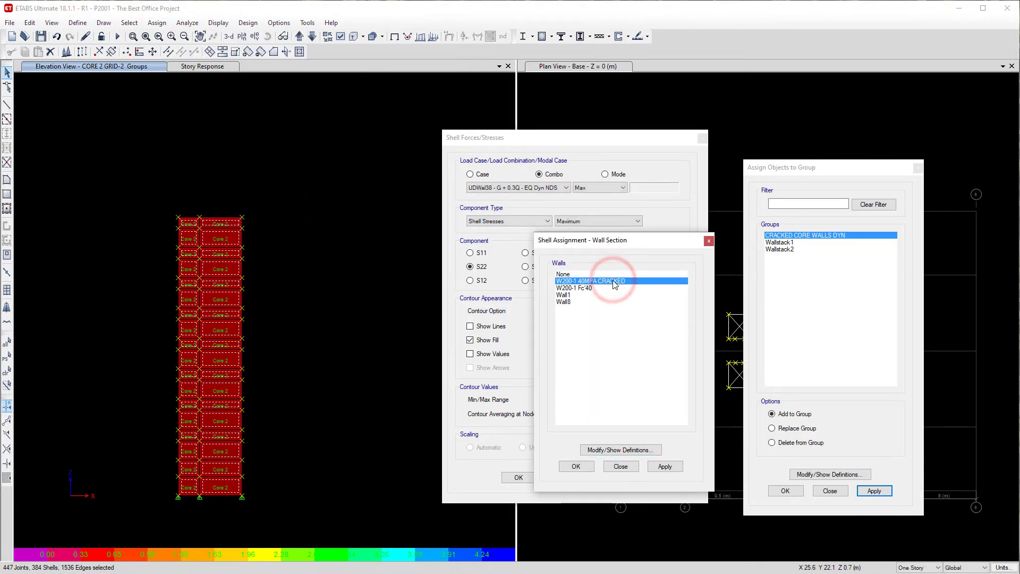
left_click(665, 466)
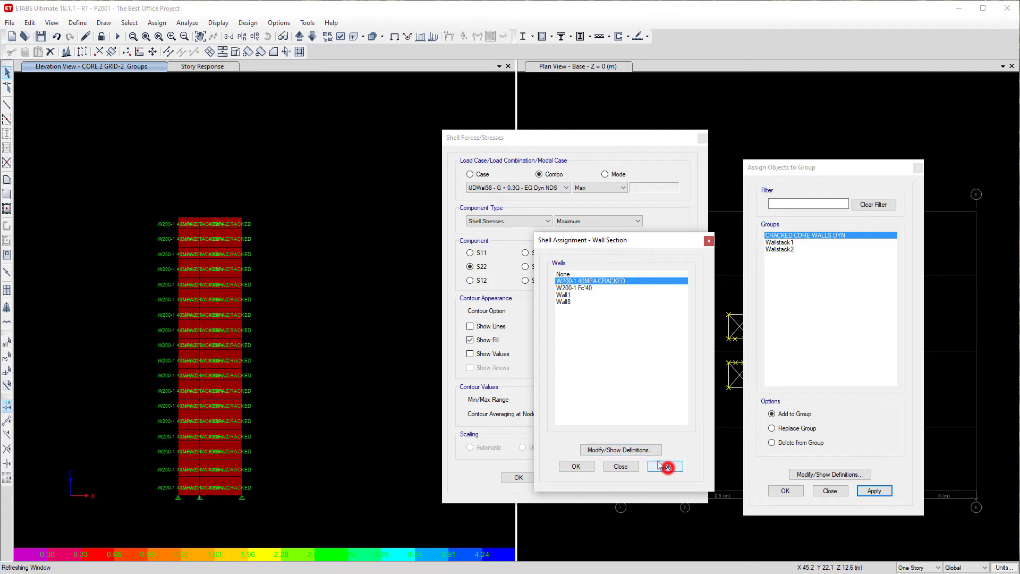
left_click(376, 264)
left_click(392, 37)
left_click(332, 112)
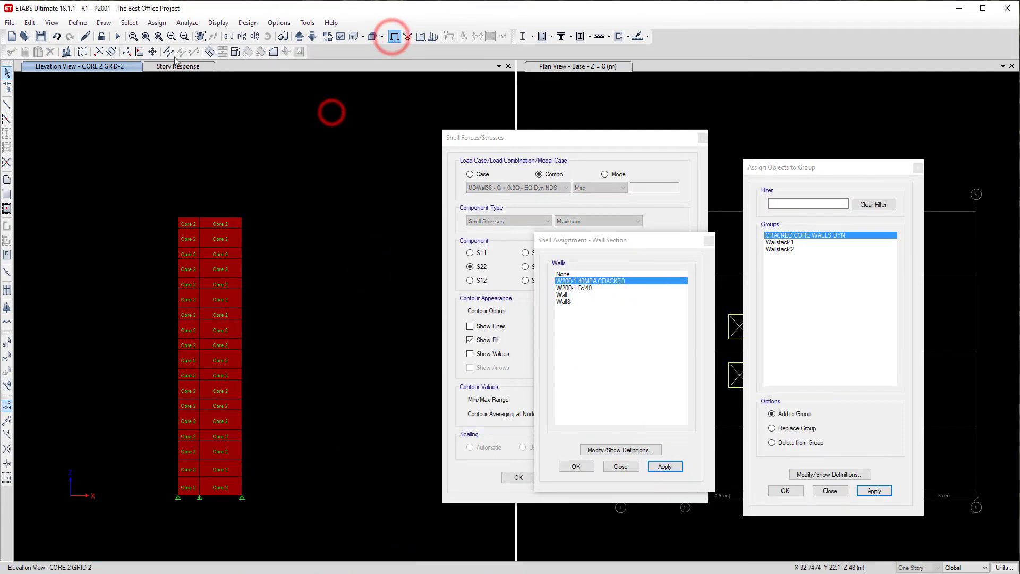
Run the analysis and switch the elevation window to a 3D view of the undeformed model
left_click(118, 36)
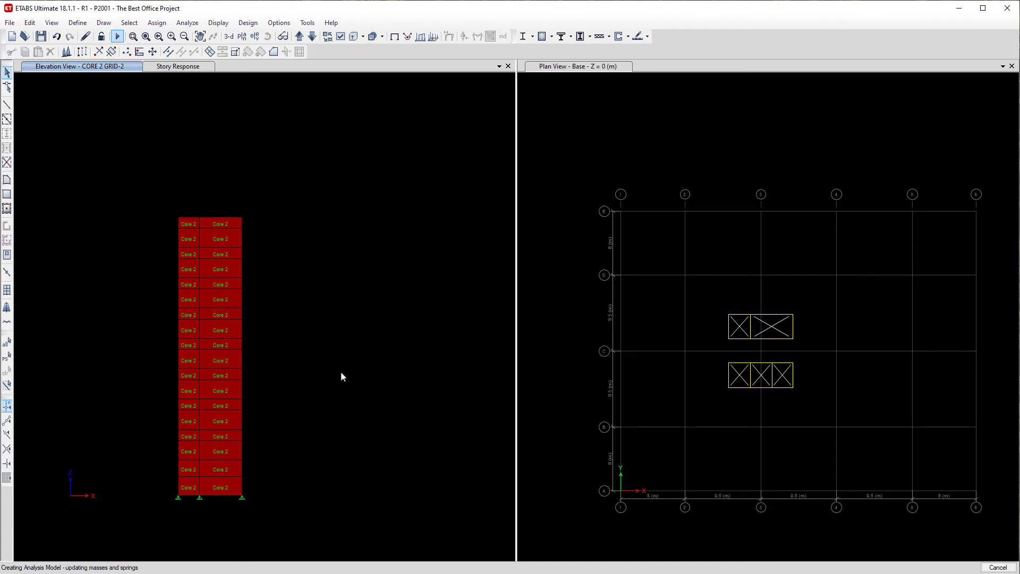
left_click(403, 223)
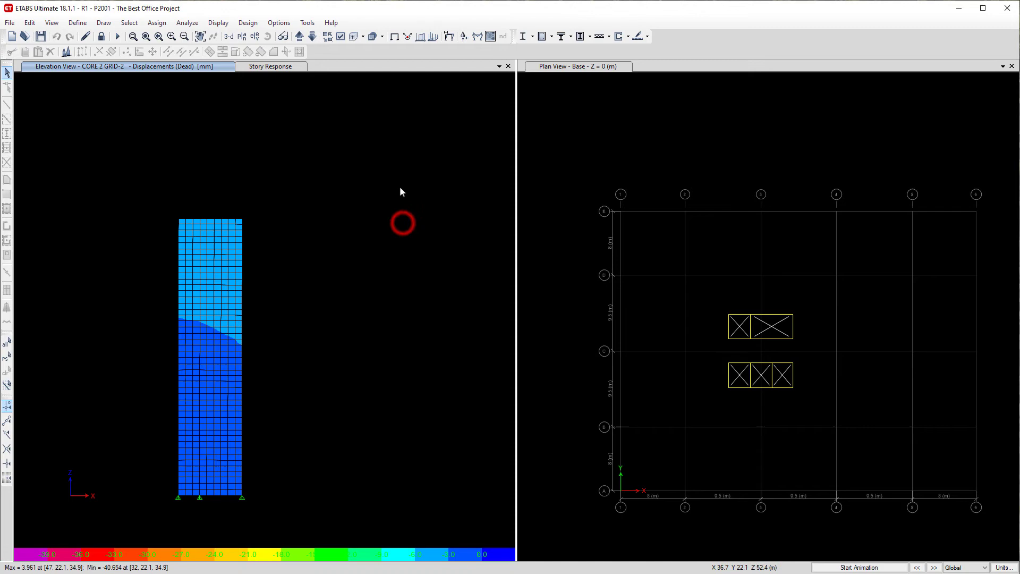
left_click(394, 36)
left_click(337, 117)
left_click(228, 36)
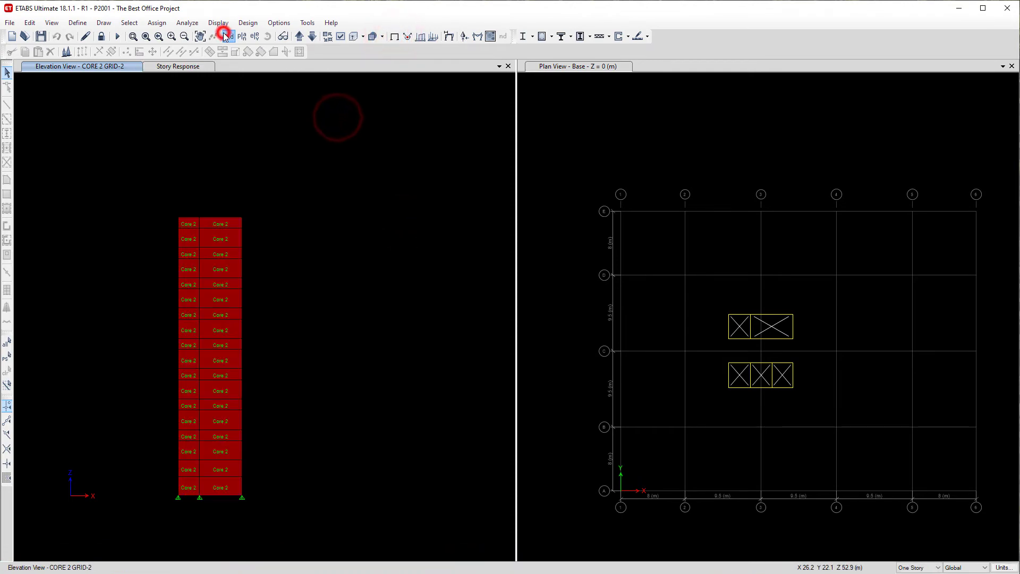
Display the Moment 2-2 force diagram of the piers for load case EQ Dyn LDS in the 3D view
left_click(477, 36)
left_click(436, 192)
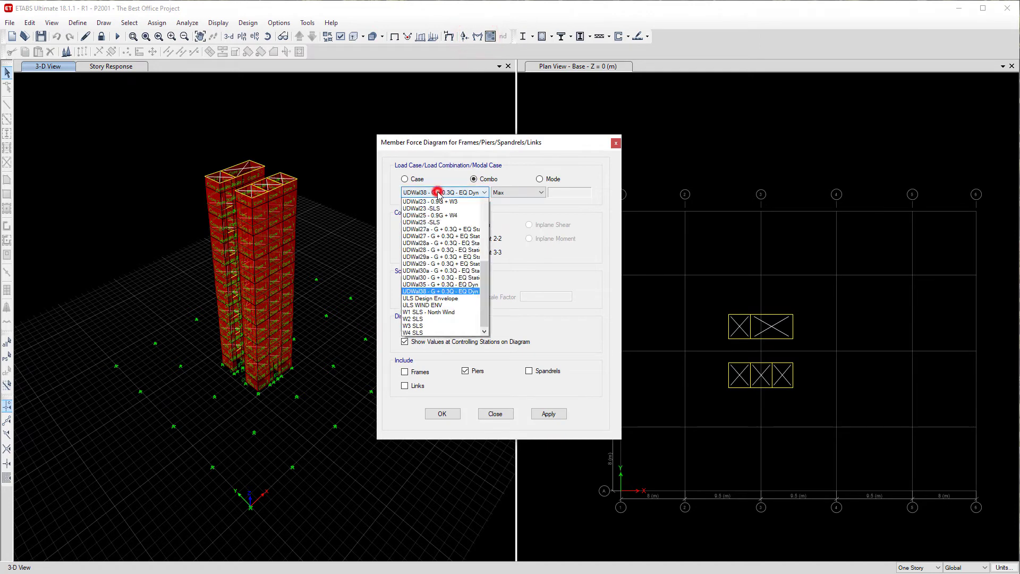
left_click(435, 192)
left_click(416, 183)
left_click(416, 191)
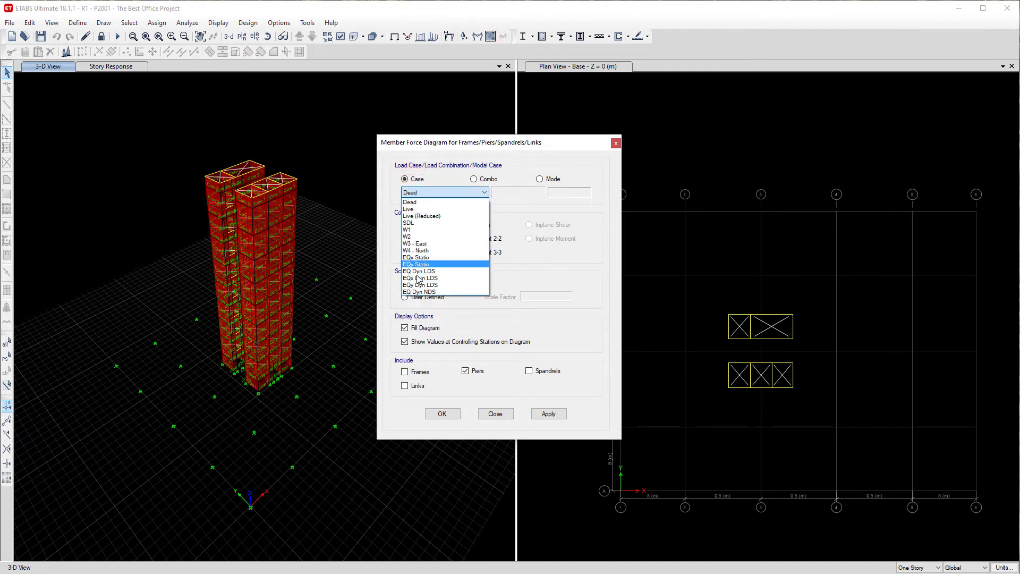
key("Down")
key("Down")
key("Down")
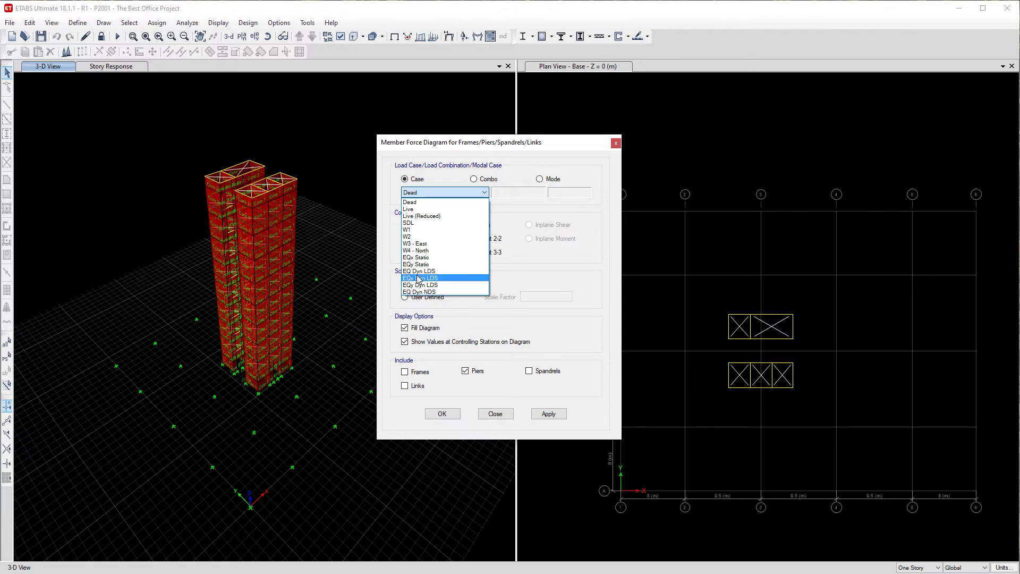
left_click(446, 272)
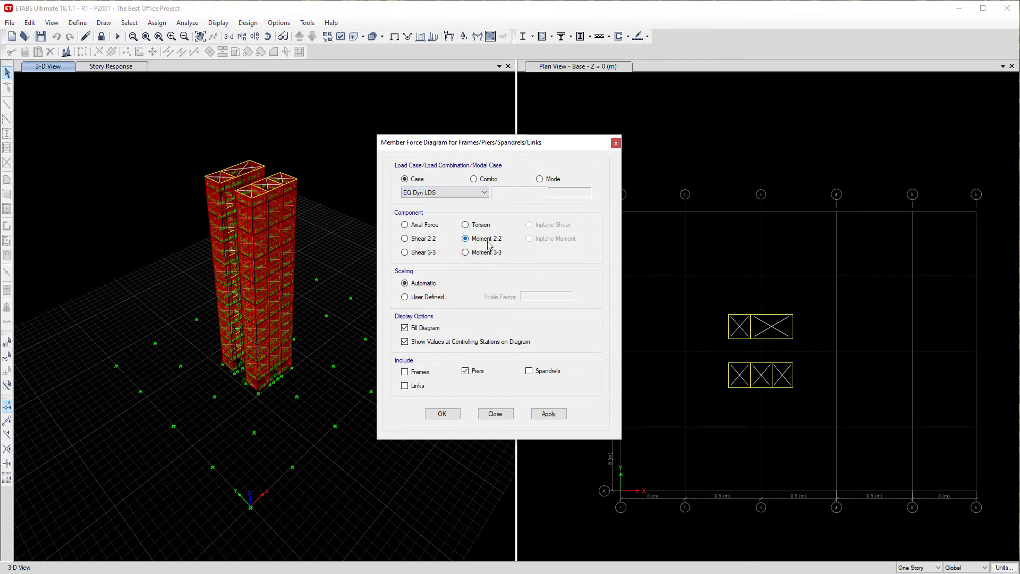
left_click(552, 415)
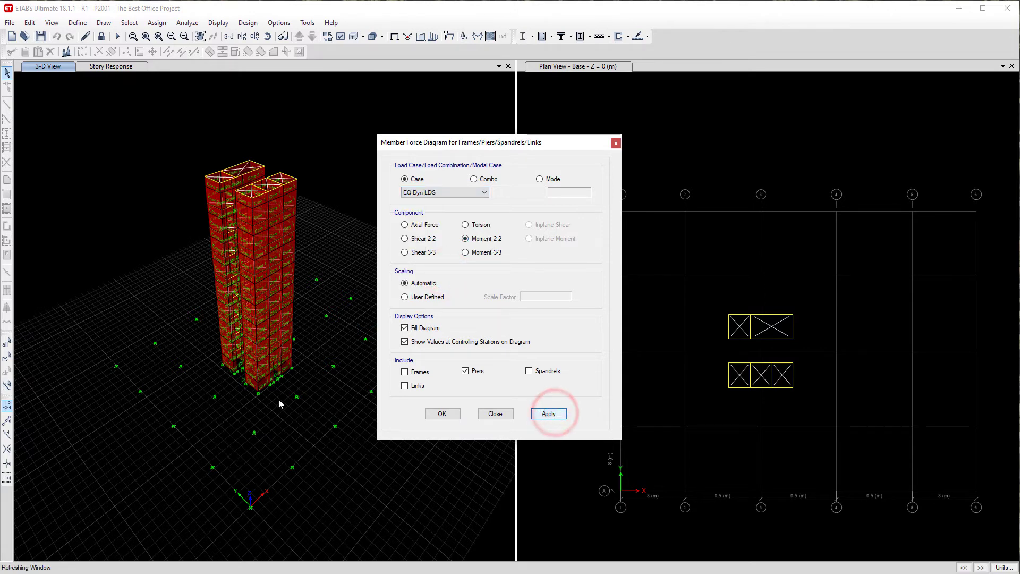
Examine the detailed minor shear and moment diagram of pier Core 1 at Story1, then close it
right_click(268, 372)
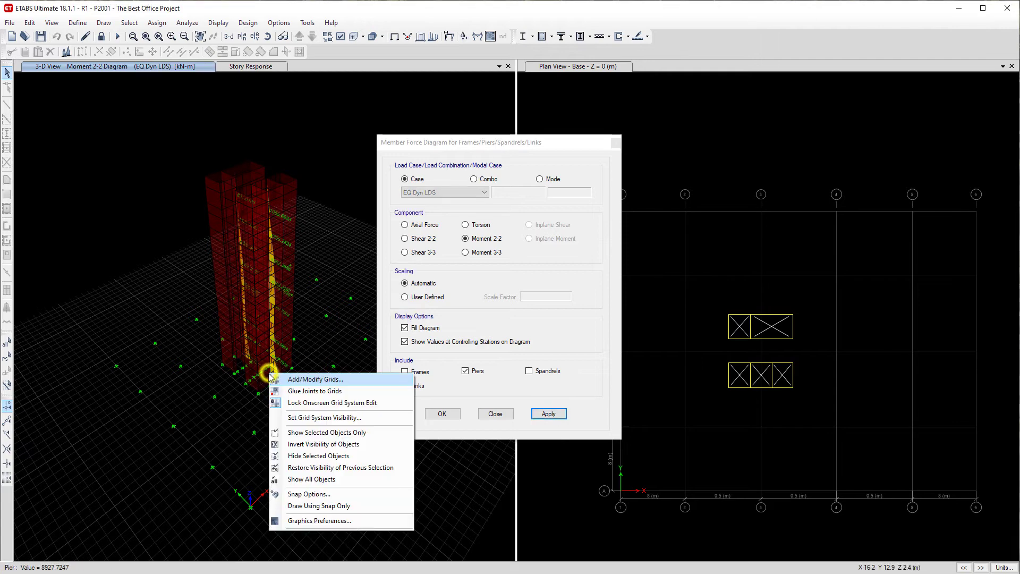
left_click(217, 415)
scroll(234, 372, "up", 5)
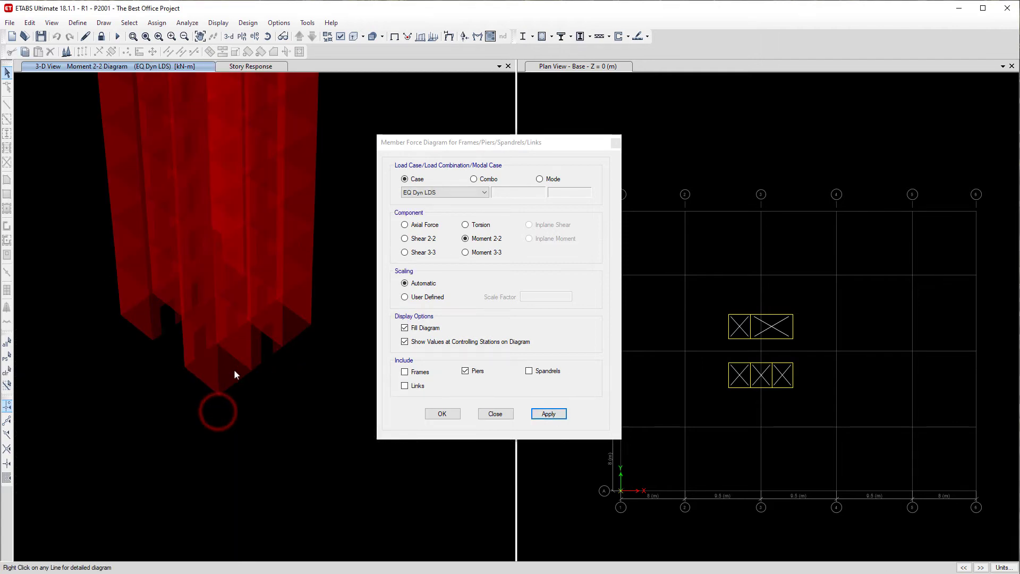
right_click(246, 338)
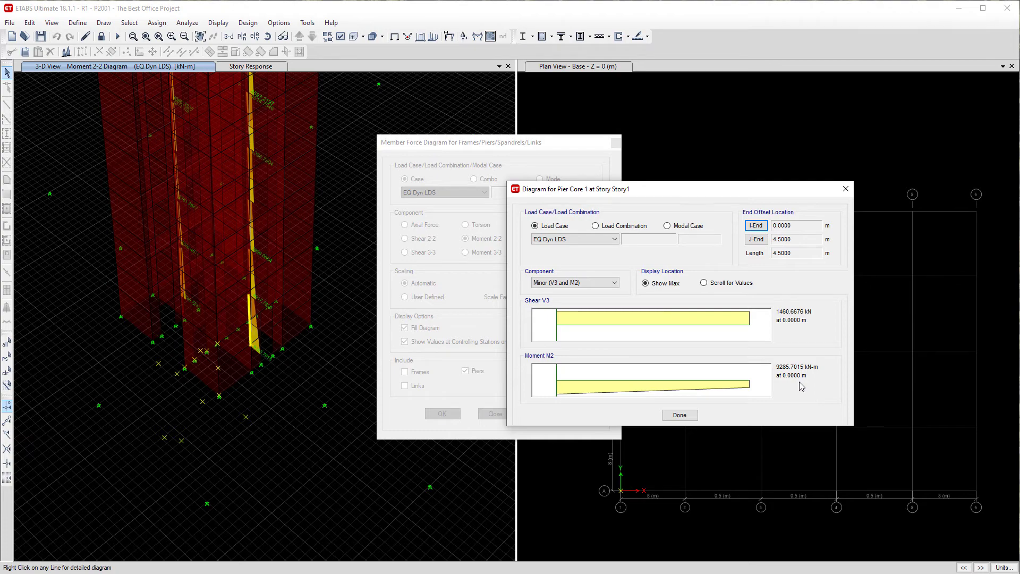
left_click(680, 415)
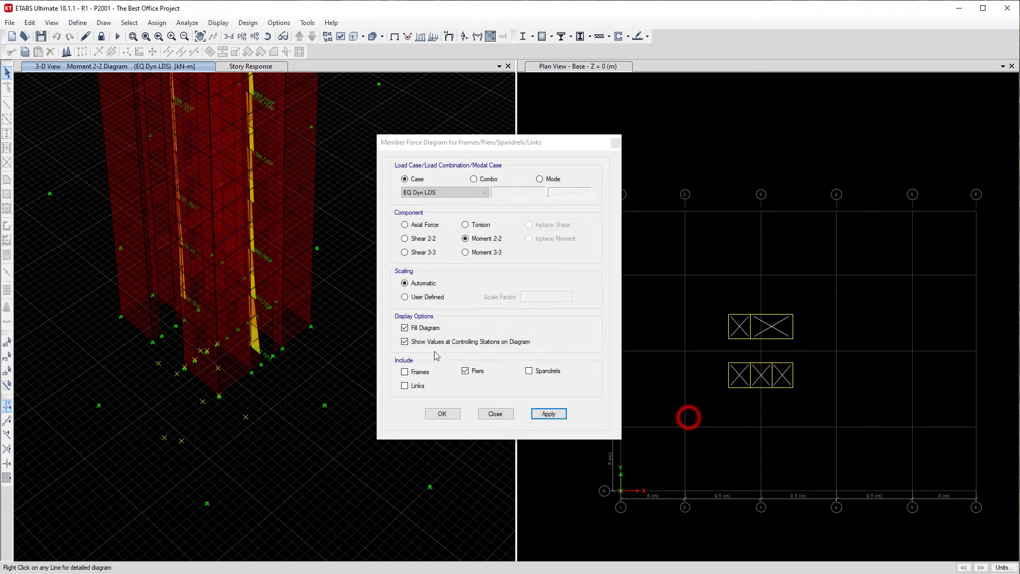
Examine the detailed minor shear and moment diagram of pier Core 2 at Story1, then close it
right_click(186, 284)
left_click(180, 284)
right_click(178, 284)
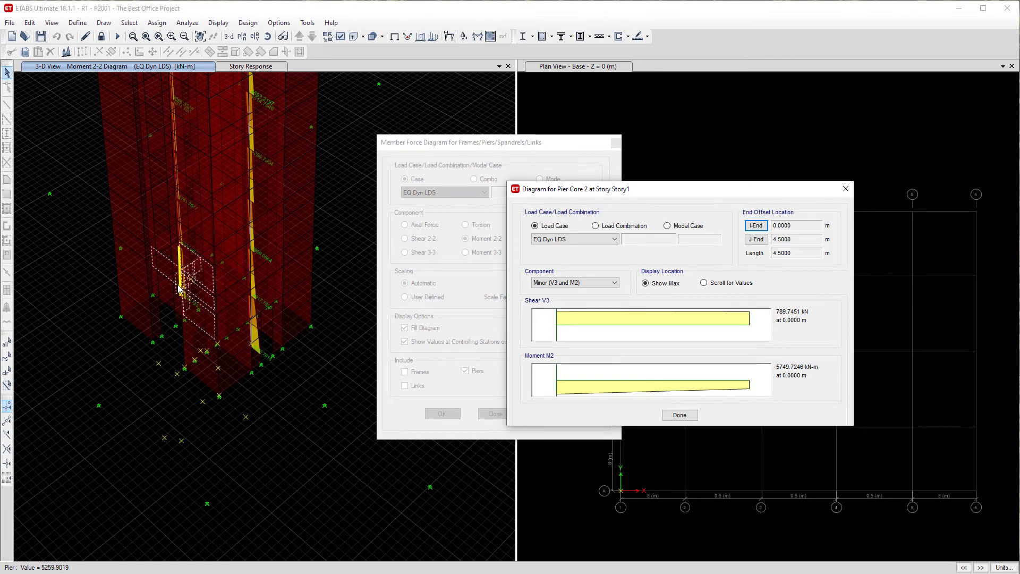
left_click(679, 414)
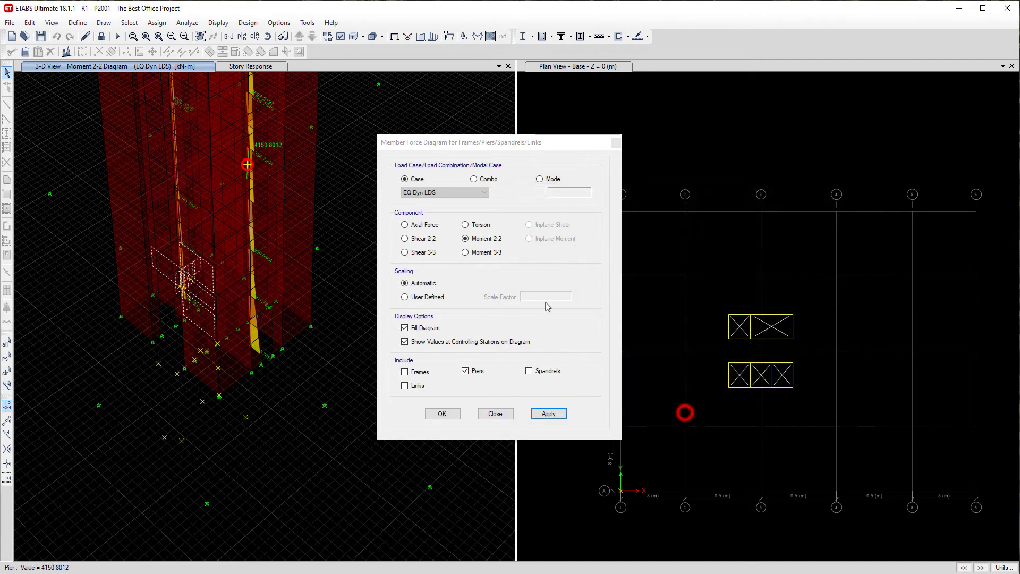
Change the story response plot for EQ Dyn LDS to show overturning moments
left_click(250, 66)
left_click_drag(430, 144, 565, 143)
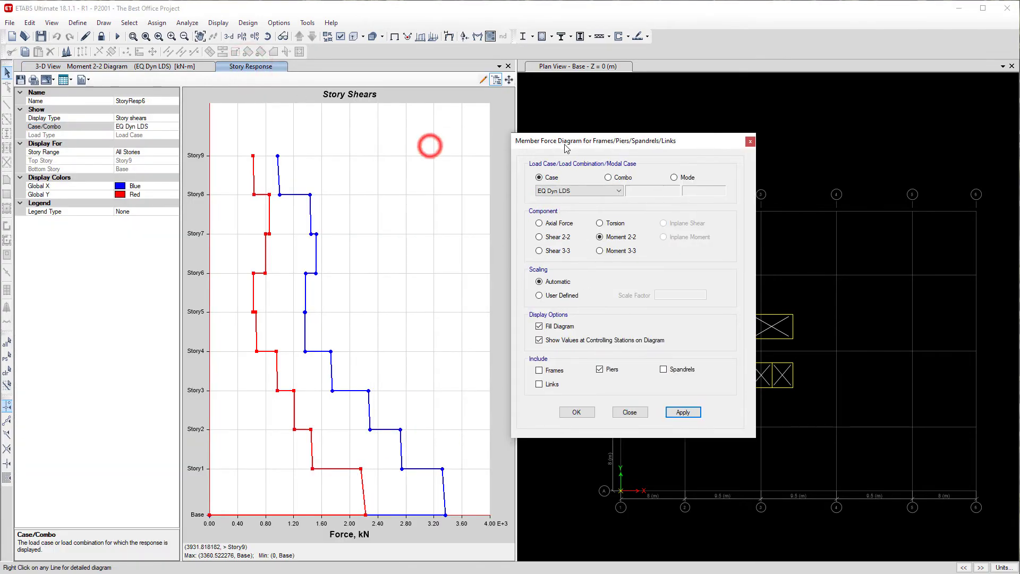
left_click(171, 117)
left_click(171, 117)
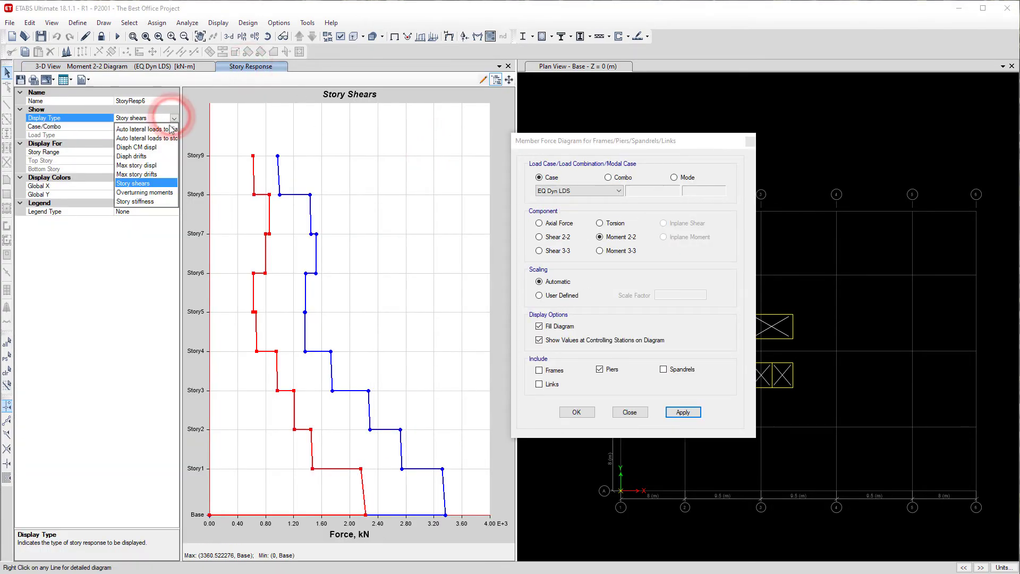
left_click(151, 192)
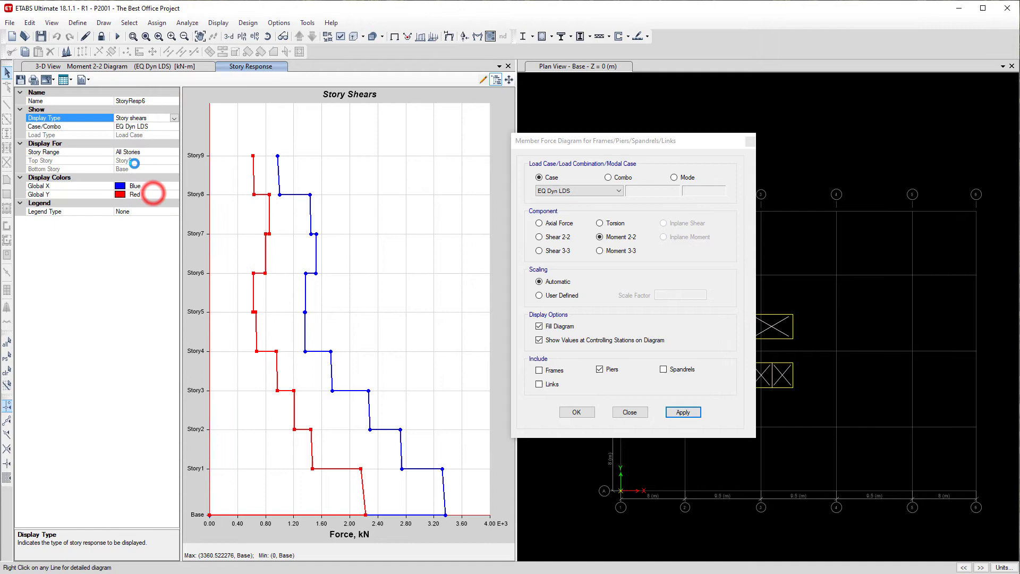
Generate the detailed report of the story overturning moments, read the tabulated X and Y values per story, and close the report
left_click(87, 80)
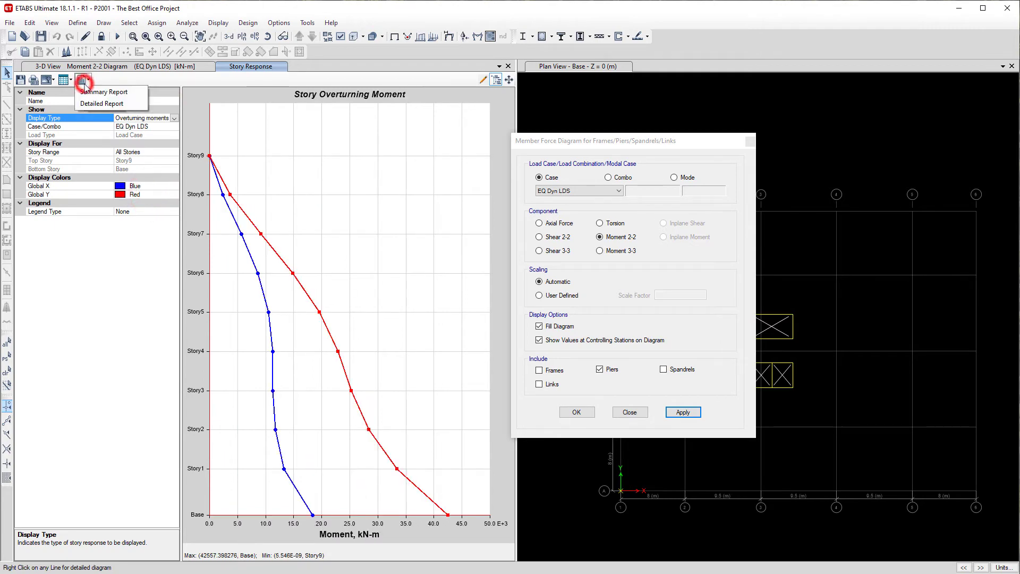
left_click(117, 101)
left_click_drag(571, 26, 458, 8)
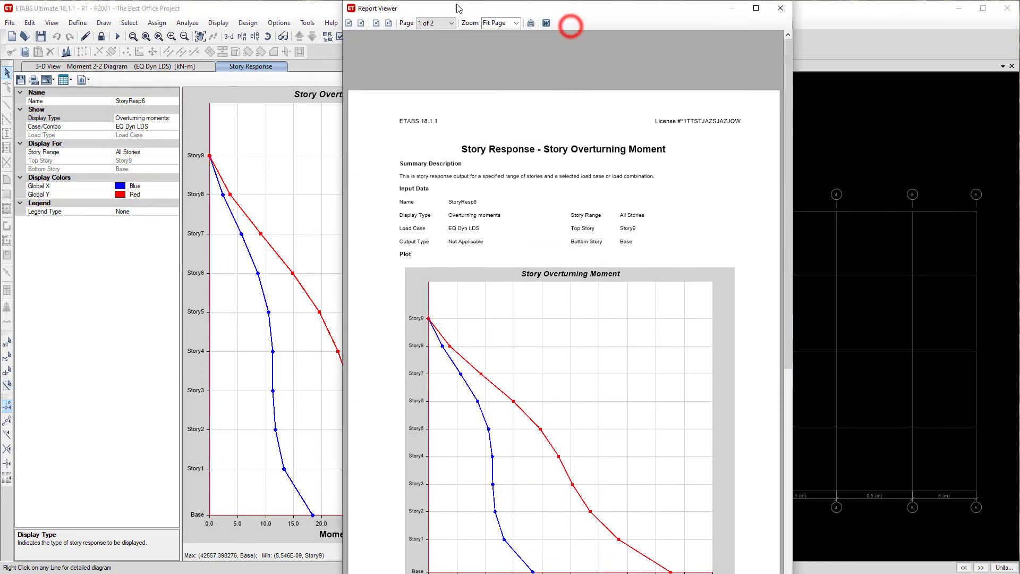
scroll(460, 16, "down", 3)
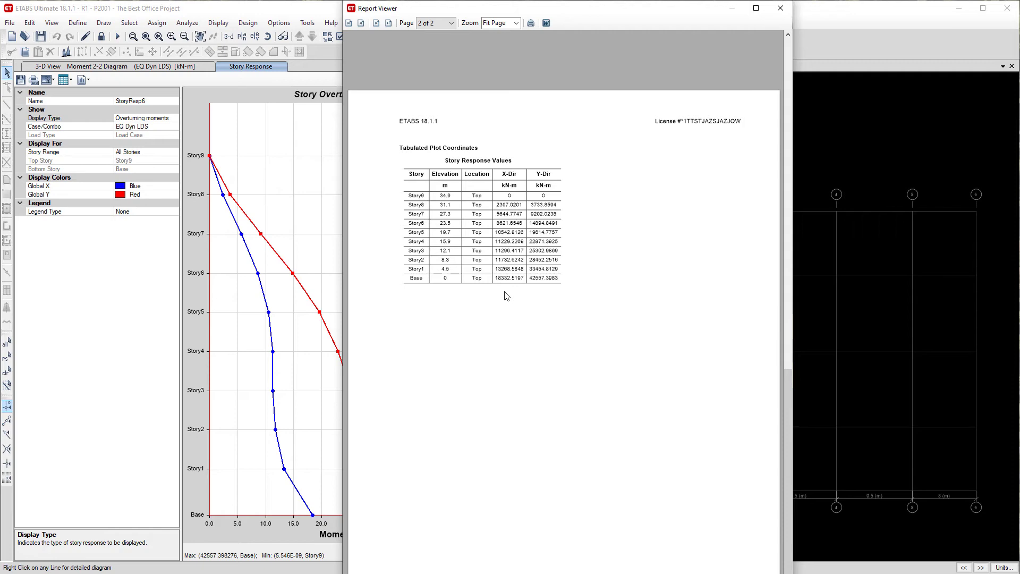
left_click(780, 15)
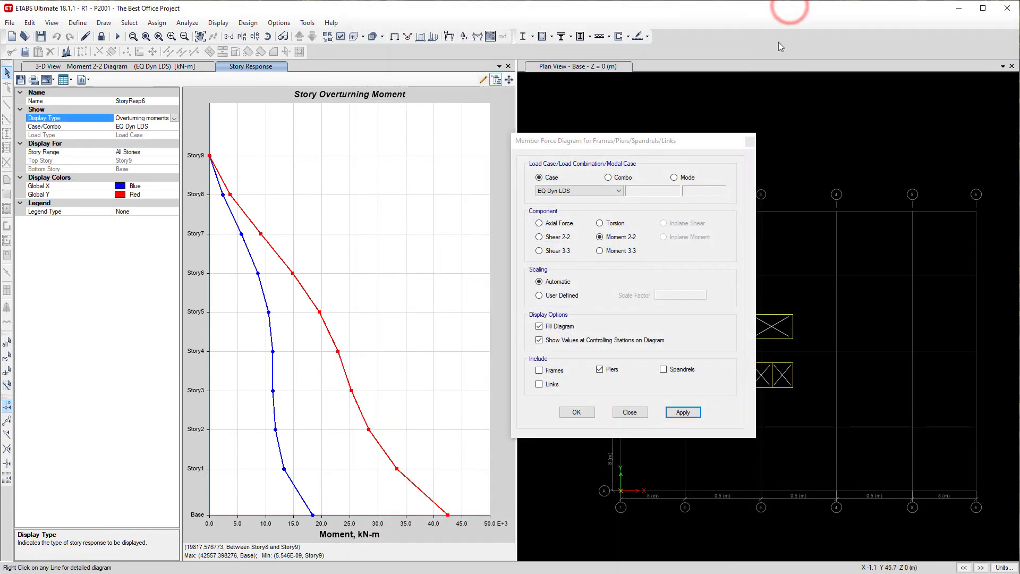
Close the member force diagram settings, clear the selection and restore the undeformed 3D view of the model
left_click(747, 141)
left_click(157, 66)
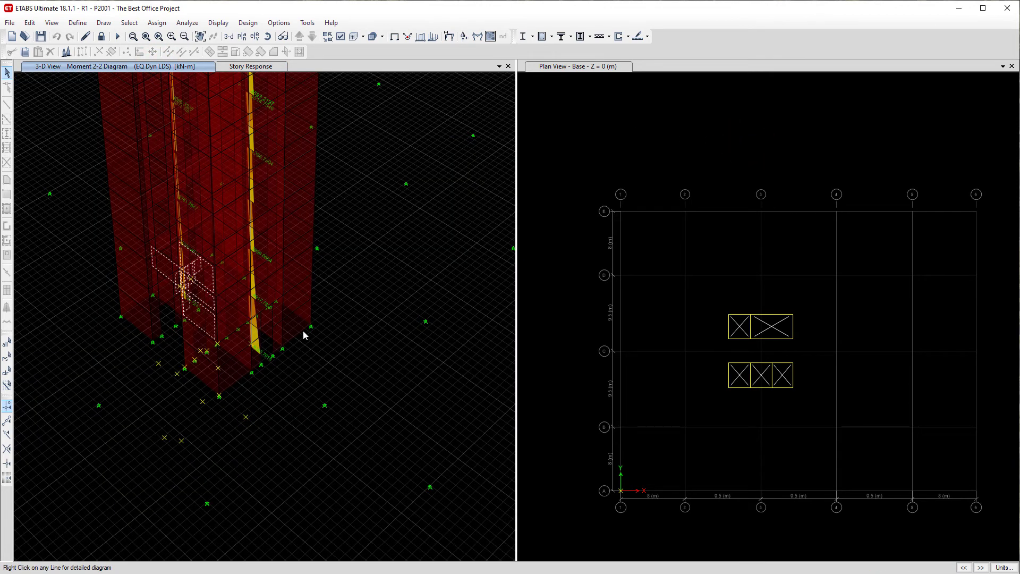
key("ctrl+q")
left_click(342, 384)
scroll(343, 385, "down", 5)
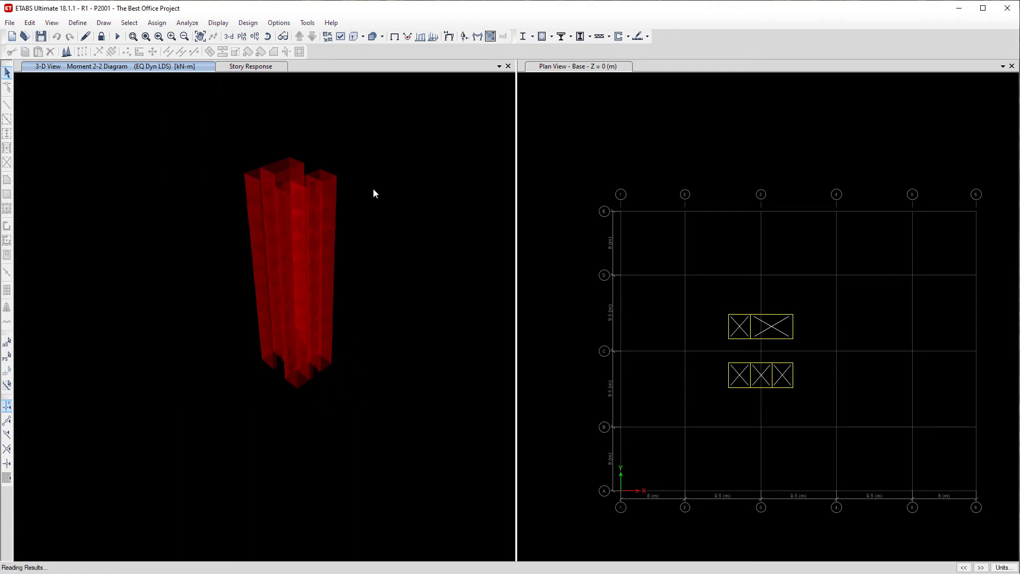
left_click(394, 36)
left_click(358, 148)
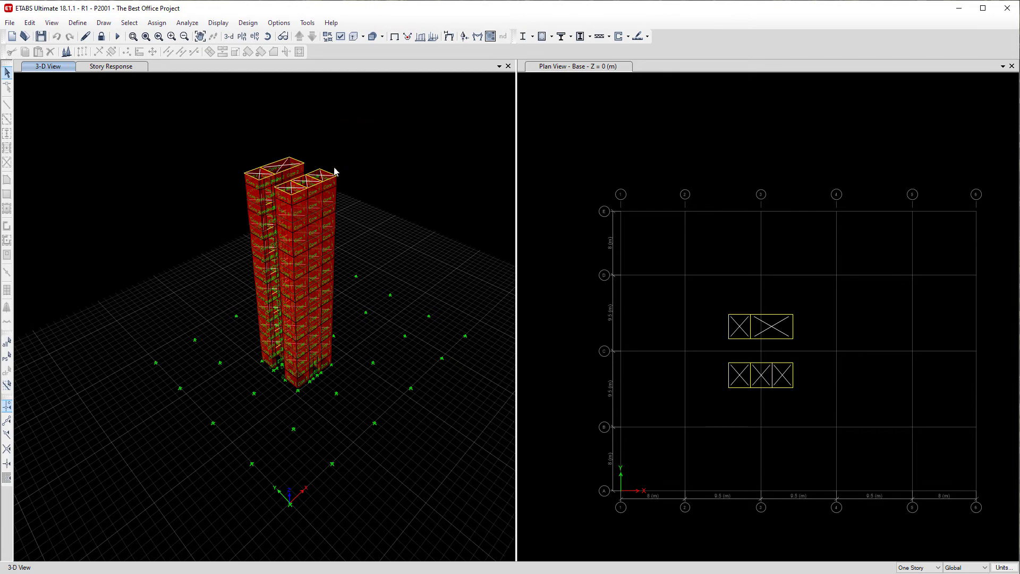
middle_click_drag(335, 170, 335, 164)
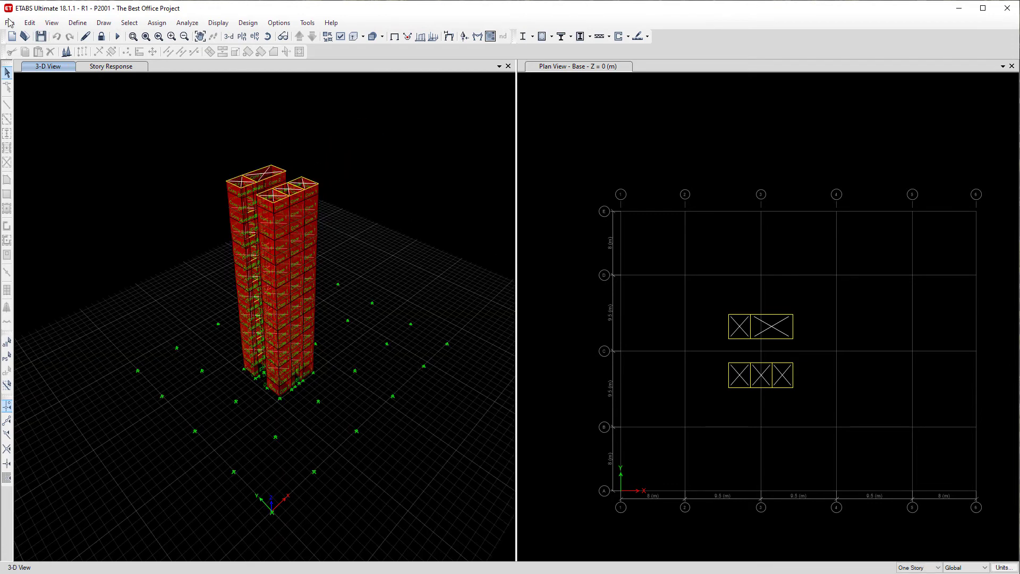
Save a copy of the model as R4 - P2001 - The Best Office Project - Pinned Column Dyn EQ
left_click(10, 23)
left_click(48, 93)
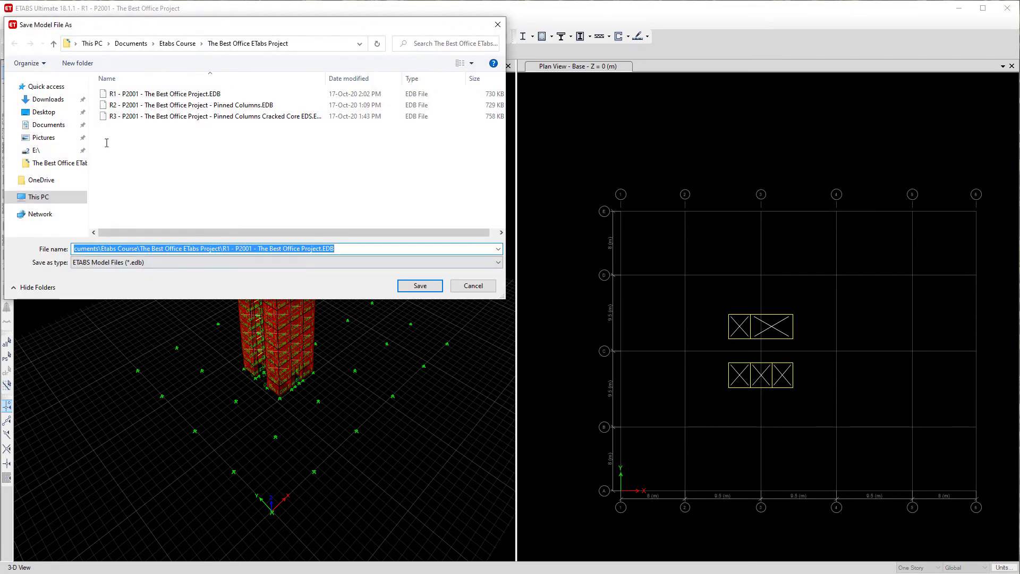
left_click(225, 246)
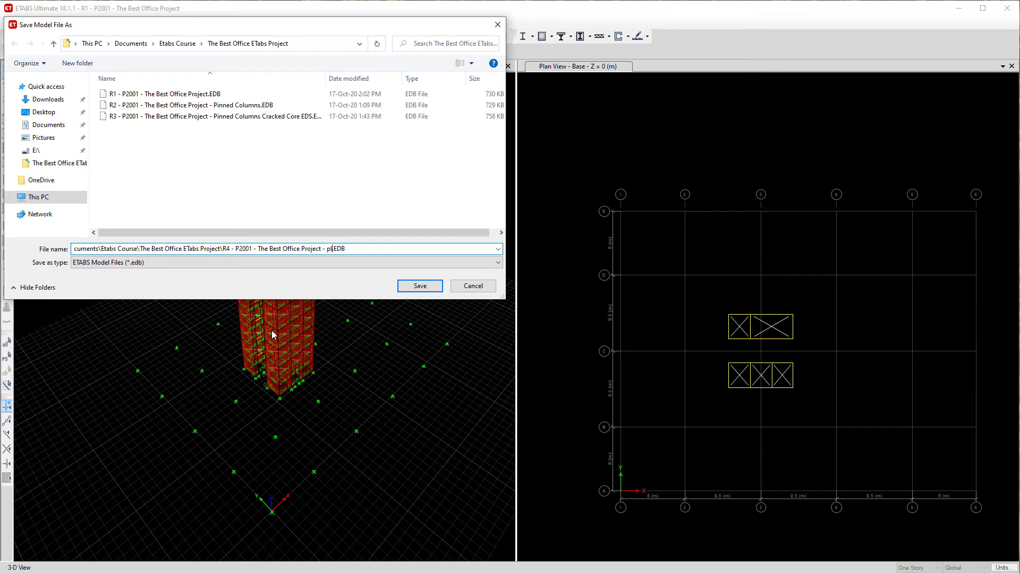
key("BackSpace")
key("BackSpace")
key("BackSpace")
key("BackSpace")
key("Return")
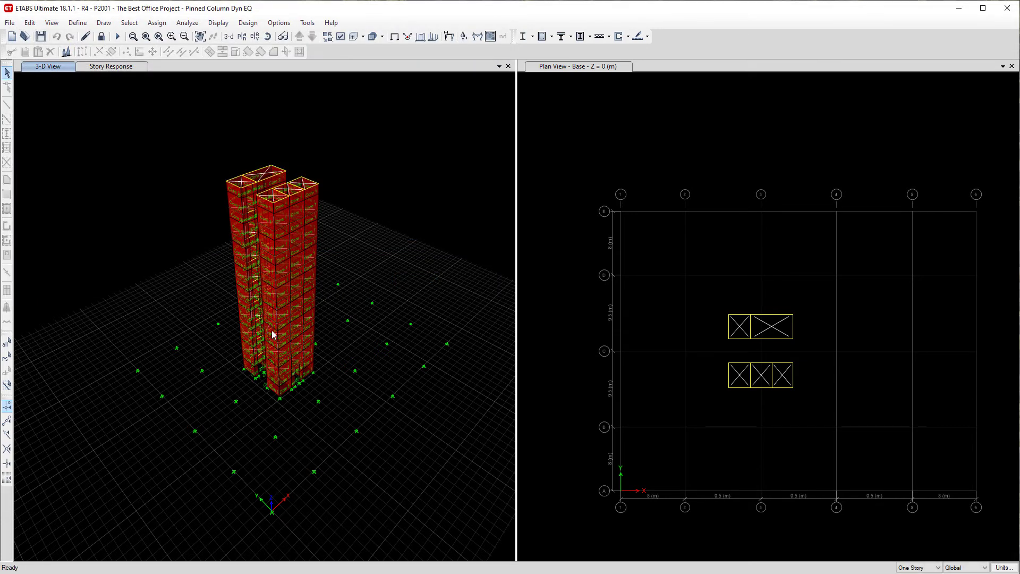
Show the columns and hide the walls and openings in the 3D view
left_click(341, 36)
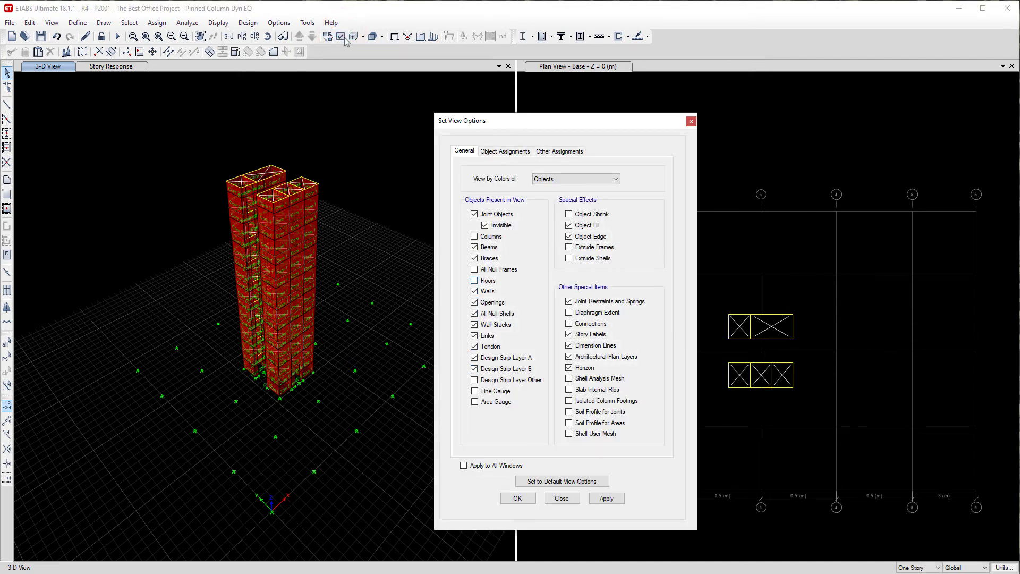
left_click(491, 237)
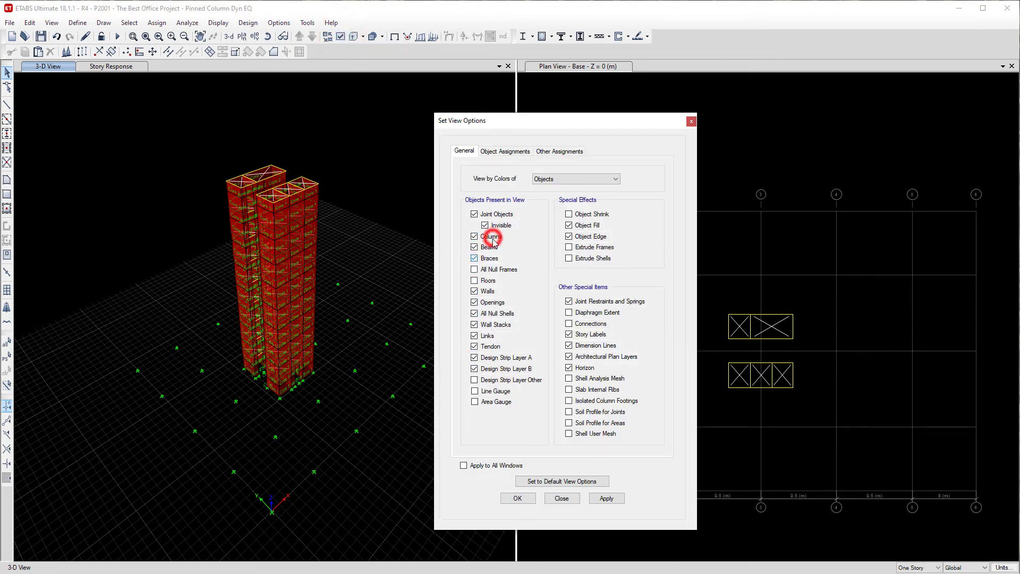
left_click(487, 290)
left_click(492, 301)
left_click(615, 499)
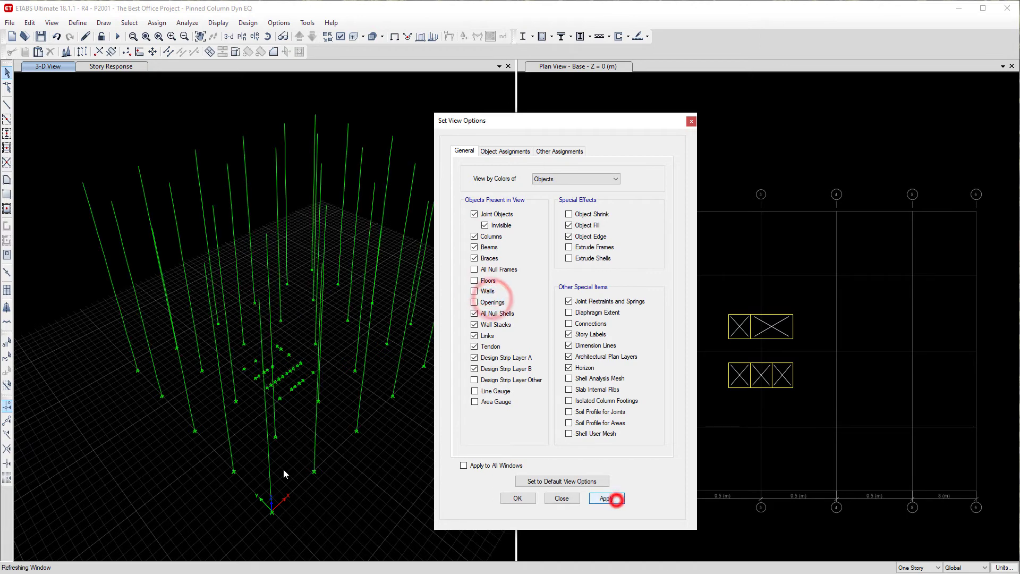
Select all the columns and release Moment 22 and Moment 33 at both their start and end
scroll(284, 470, "down", 5)
left_click_drag(424, 508, 164, 236)
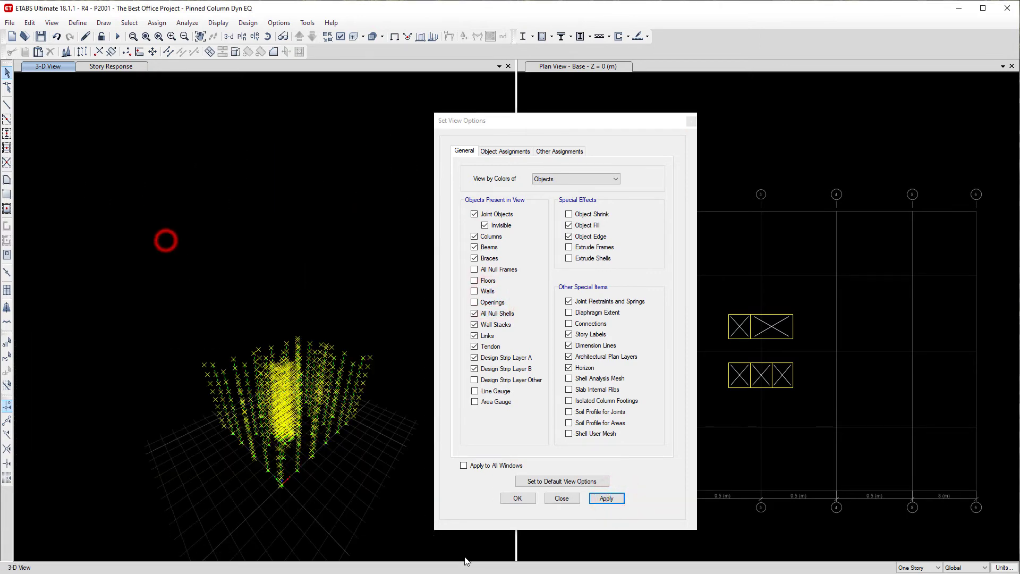
left_click(156, 22)
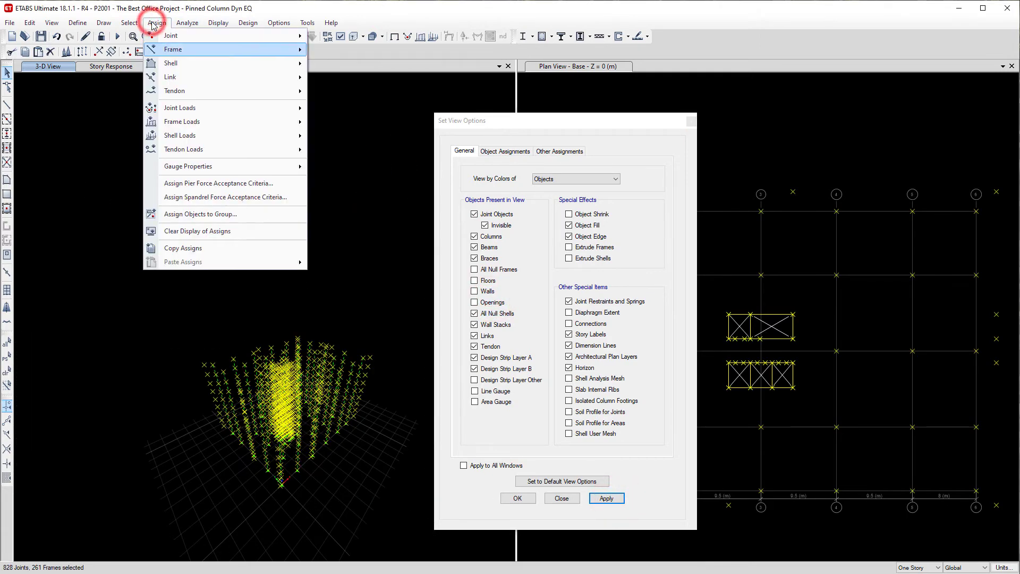
mouse_move(173, 49)
left_click(353, 81)
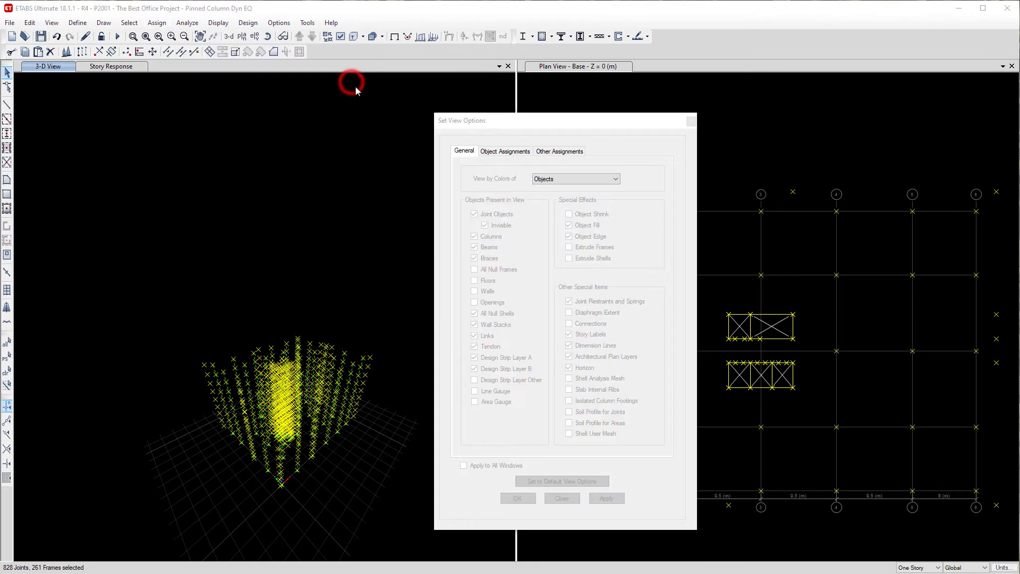
left_click(551, 310)
left_click(569, 310)
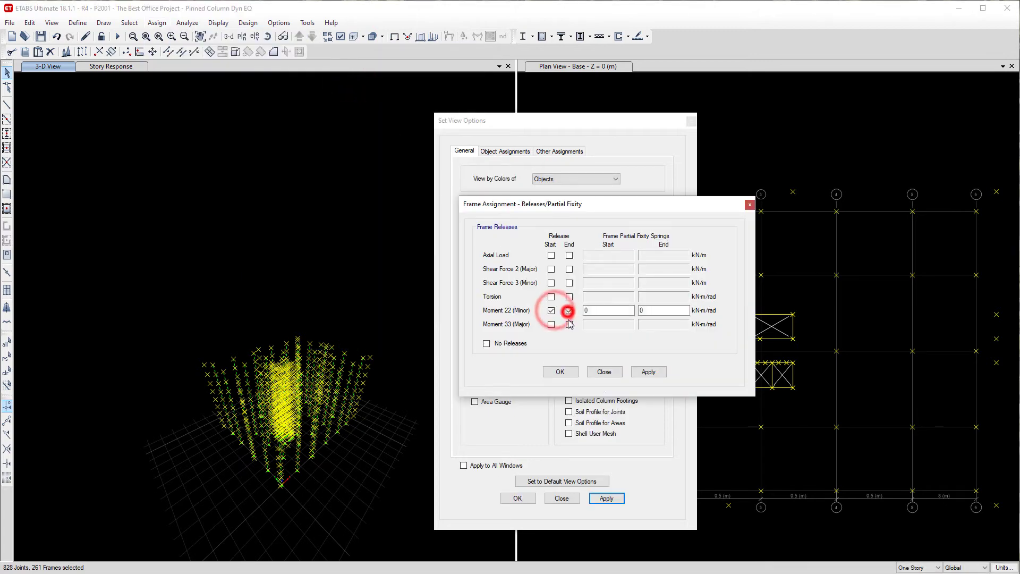
left_click(569, 324)
left_click(551, 324)
left_click(642, 373)
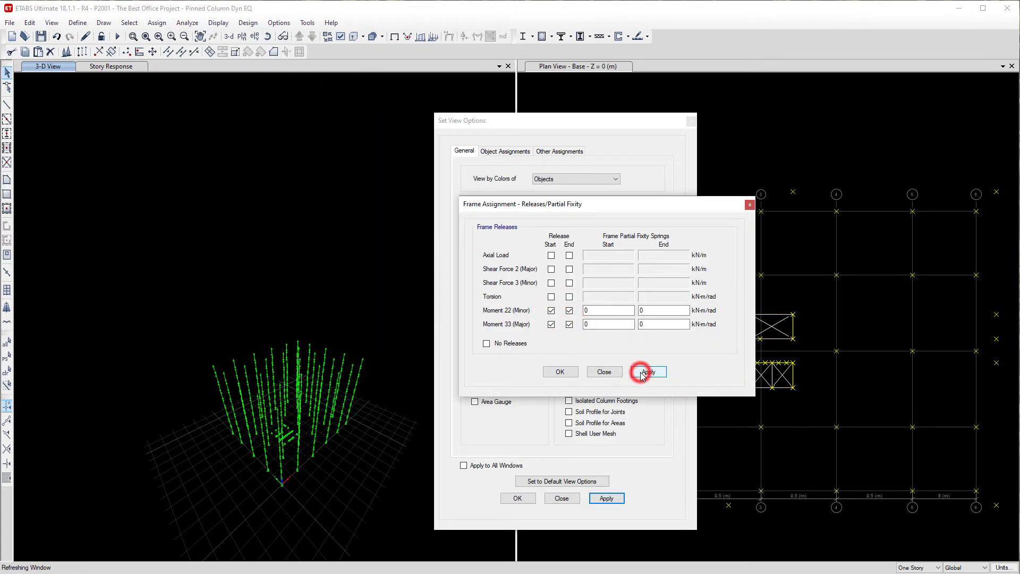
Select the columns at base level and remove the start releases for Moment 22 and Moment 33, releasing them at the end only
middle_click_drag(319, 375, 319, 375)
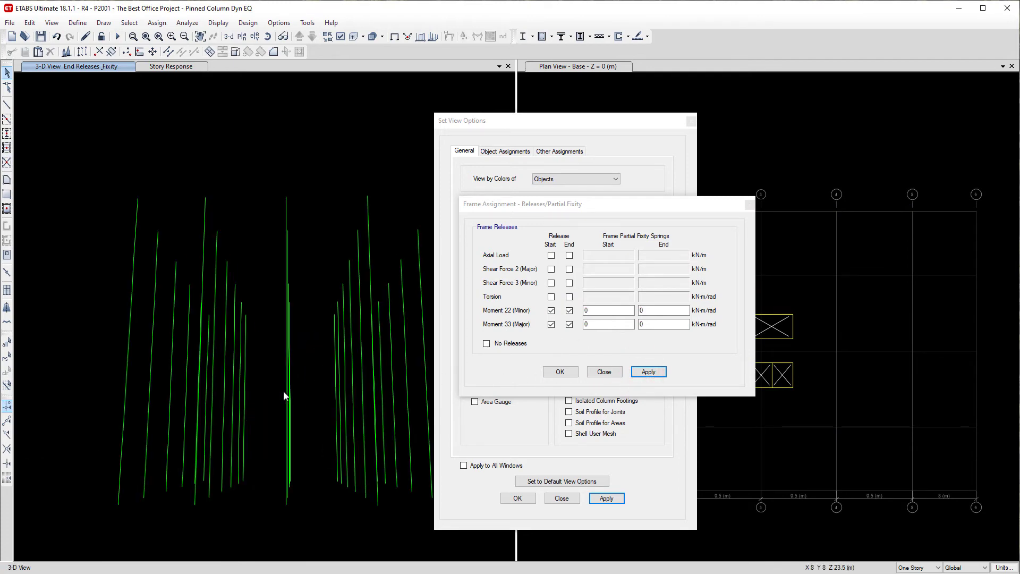
left_click_drag(104, 479, 418, 493)
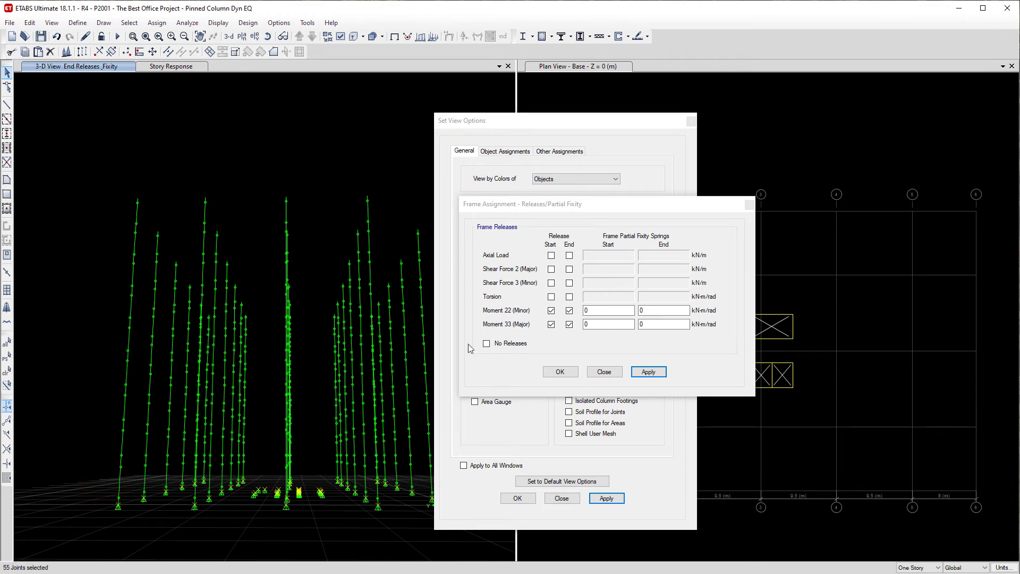
left_click_drag(510, 120, 716, 142)
mouse_move(466, 477)
left_mouse_down()
mouse_move(174, 511)
mouse_move(85, 533)
left_mouse_up()
left_click(573, 346)
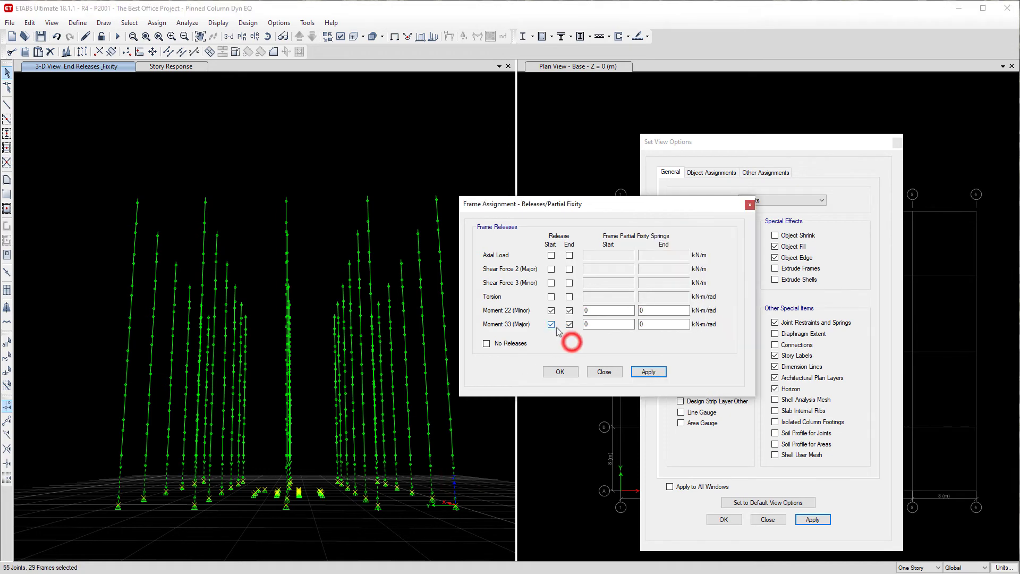
left_click(550, 324)
left_click(551, 310)
left_click(651, 371)
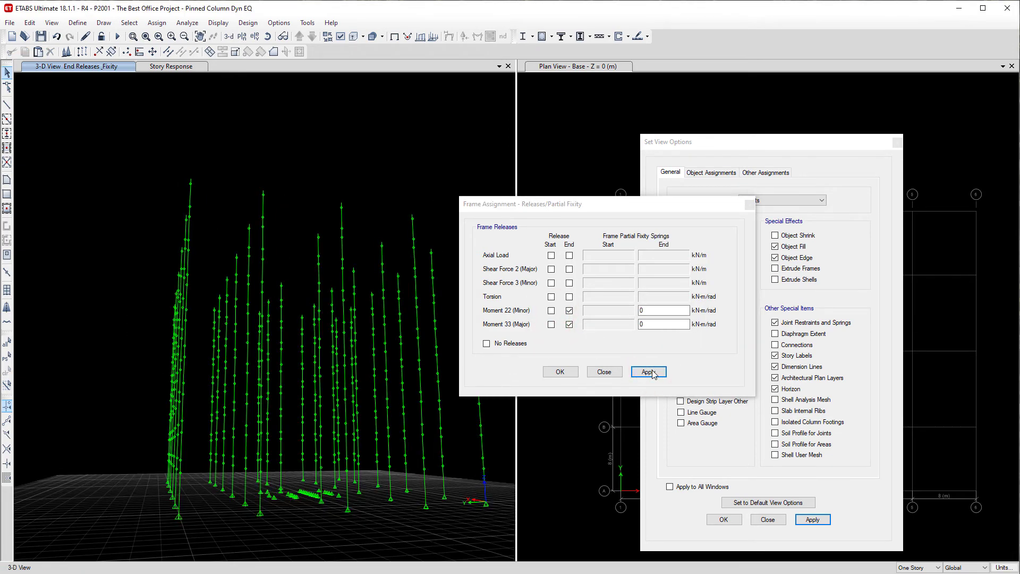
Run the analysis on the pinned-column model and display the undeformed shape in the 3D view
left_click(117, 36)
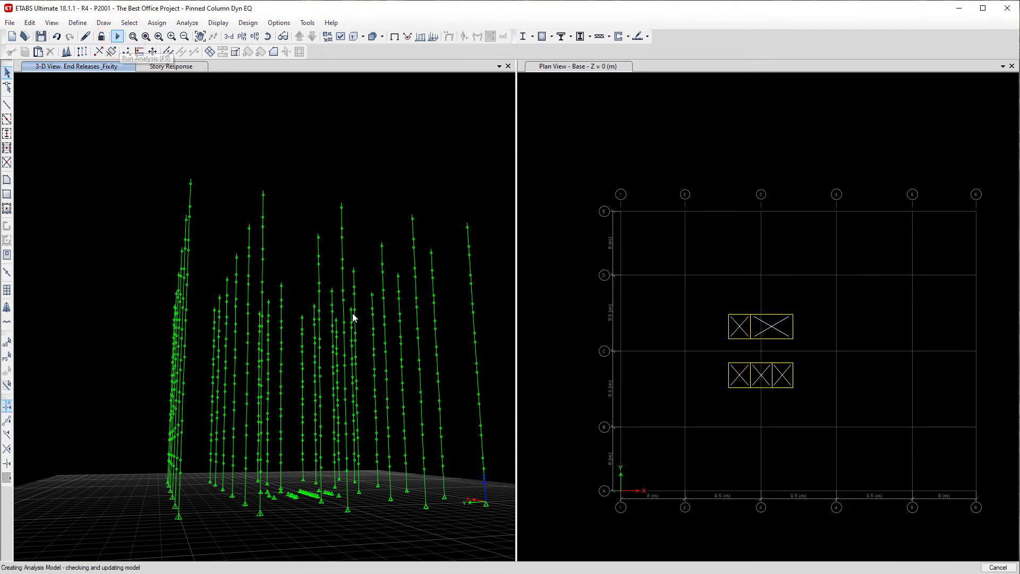
left_click(348, 108)
left_click(394, 36)
Show the walls and hide the columns in the 3D view
left_click(341, 37)
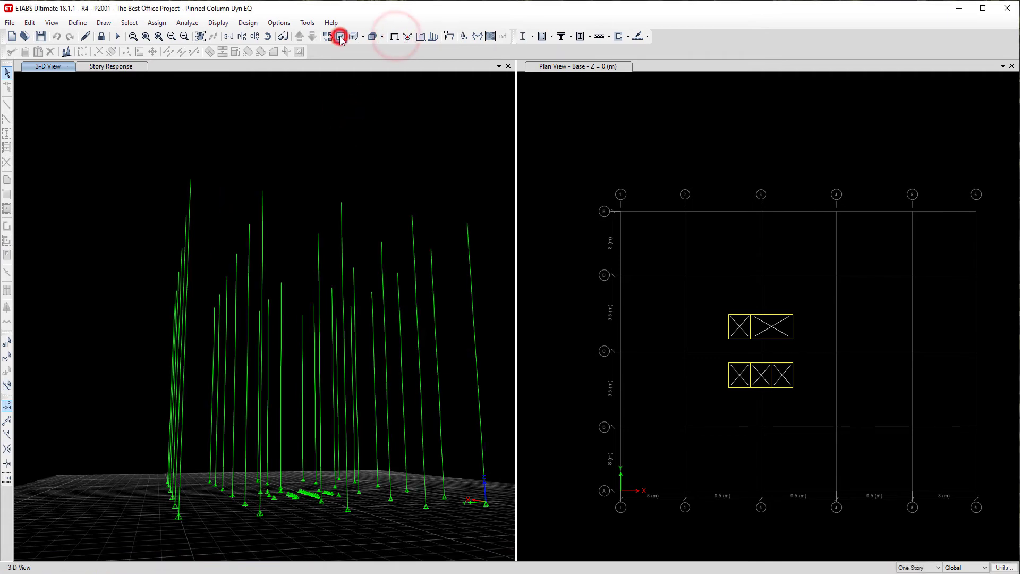
left_click(693, 314)
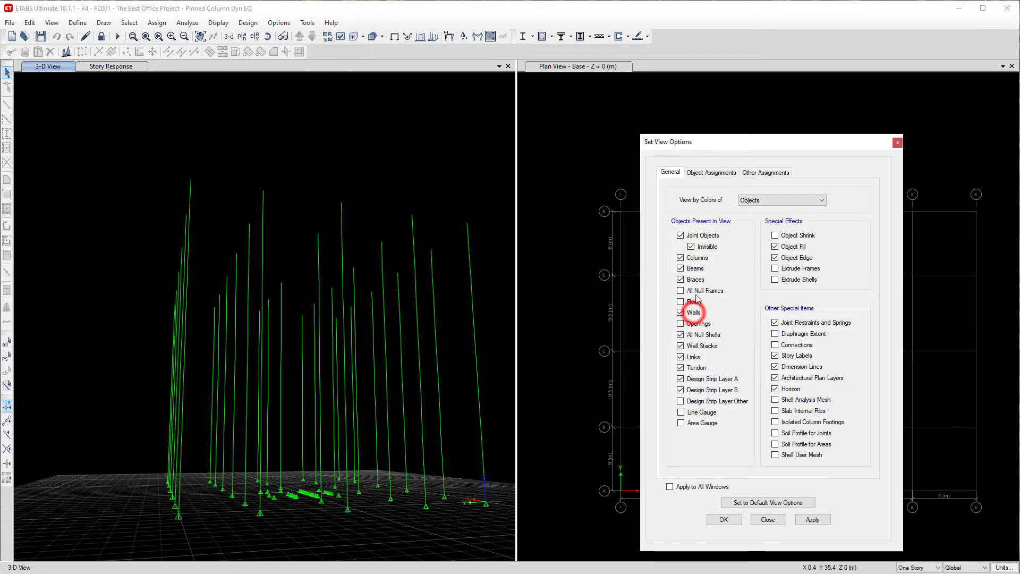
left_click(699, 258)
left_click(812, 521)
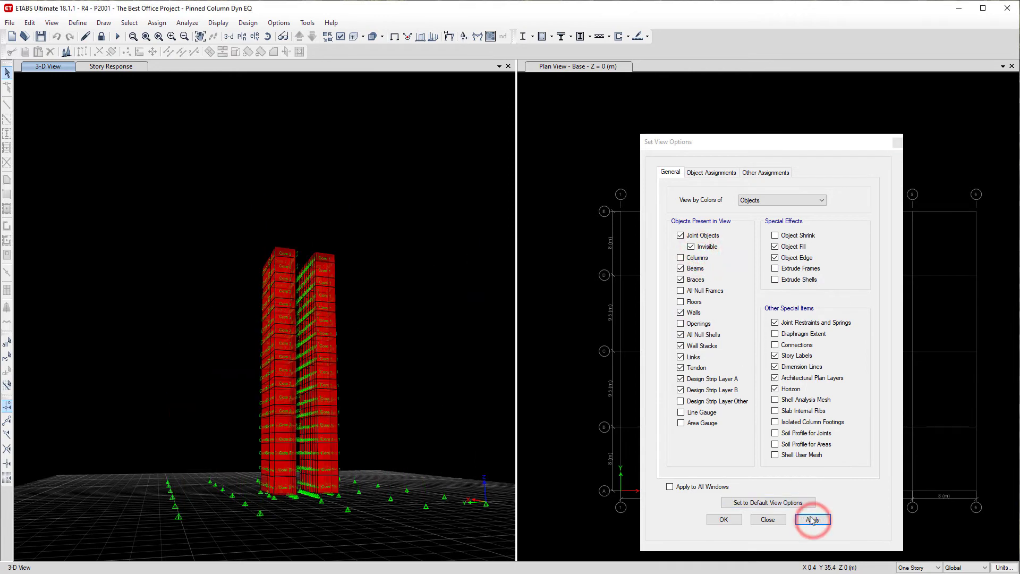
Display the Moment 2-2 diagram for the EQ Dyn LDS load case on the piers only, with values shown
left_click(477, 38)
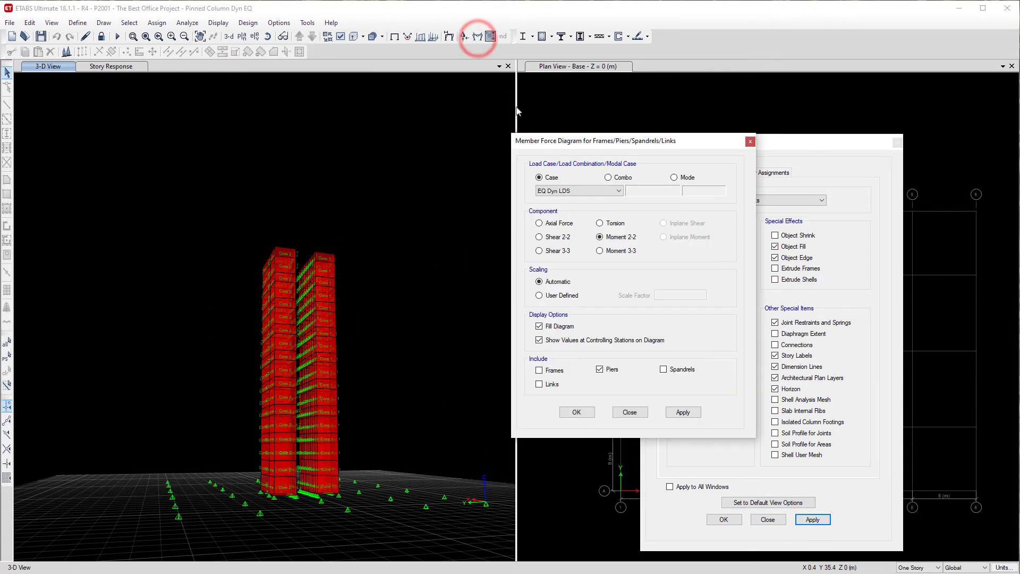
left_click(691, 417)
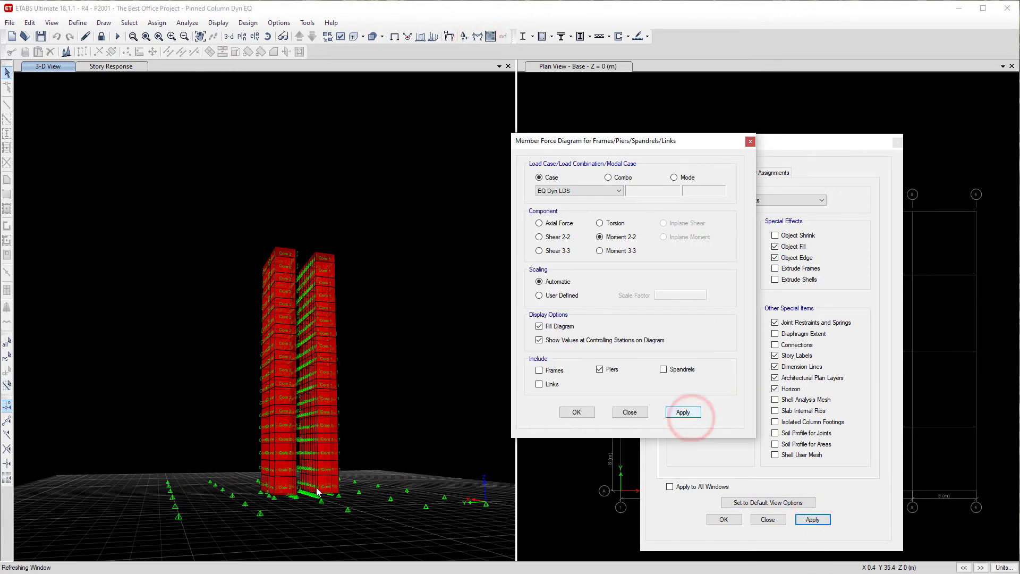
scroll(318, 491, "up", 3)
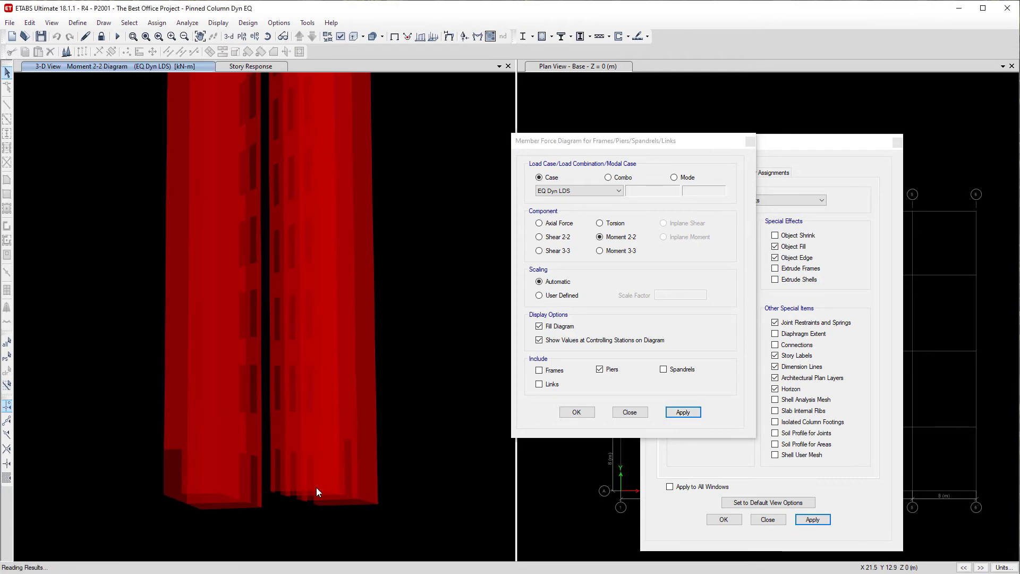
Examine the Story1 minor-axis shear and moment diagrams of pier Core 1 and pier Core 2 for EQ Dyn LDS
left_click(323, 486)
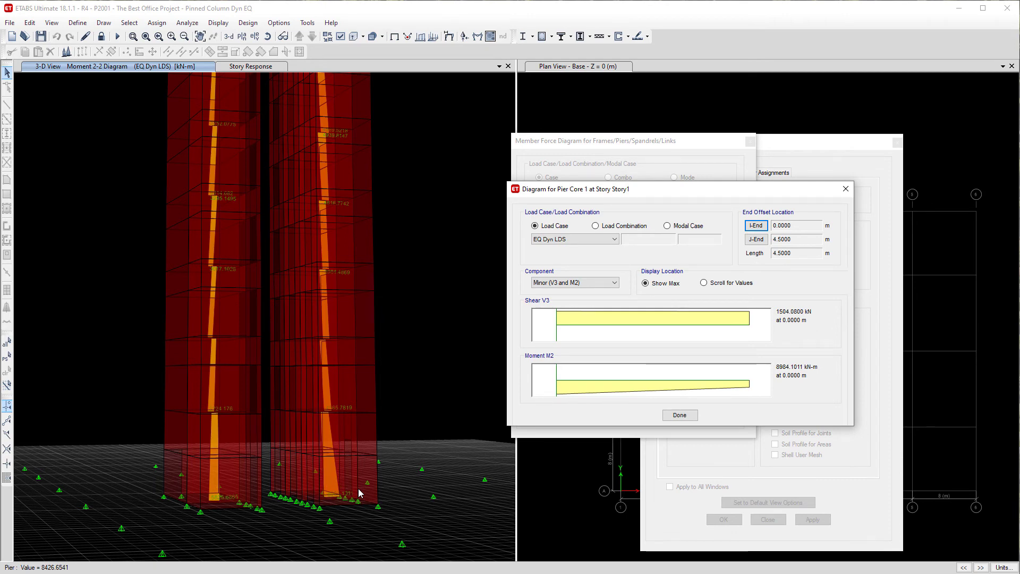
left_click(679, 415)
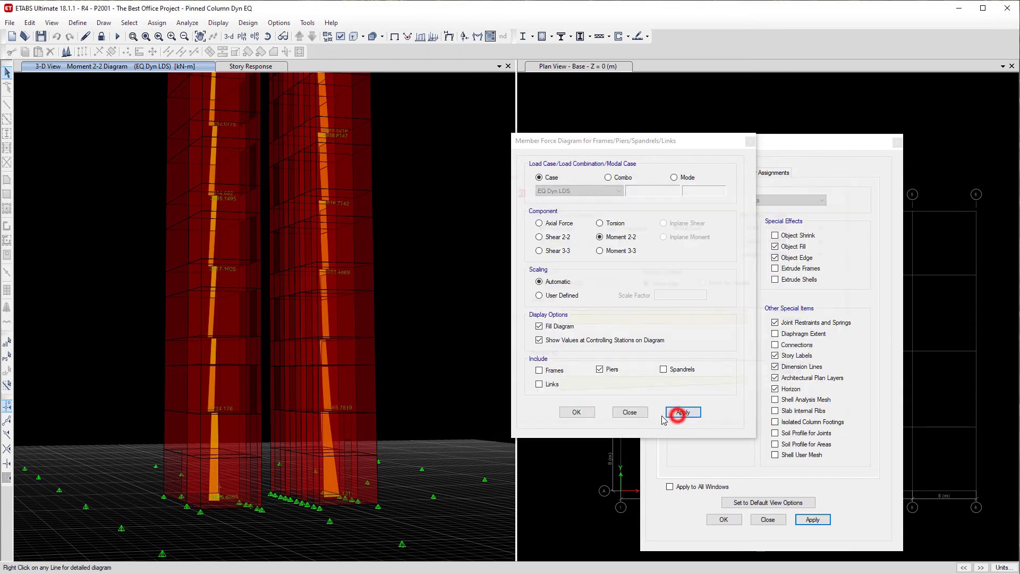
right_click(217, 481)
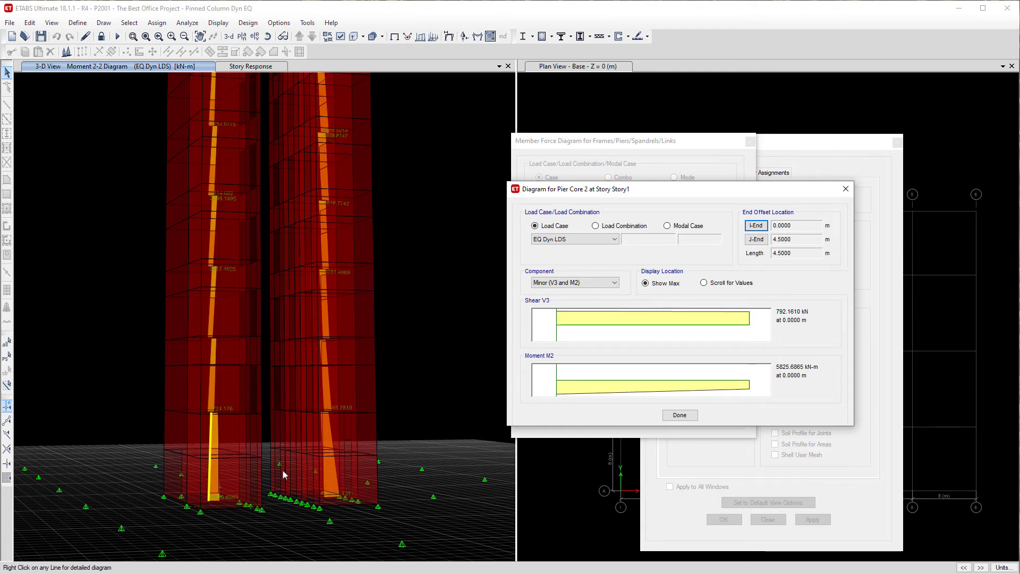
left_click(679, 414)
Generate a summary report of the story overturning moments for EQ Dyn LDS, read its tabulated values and close it
left_click(269, 68)
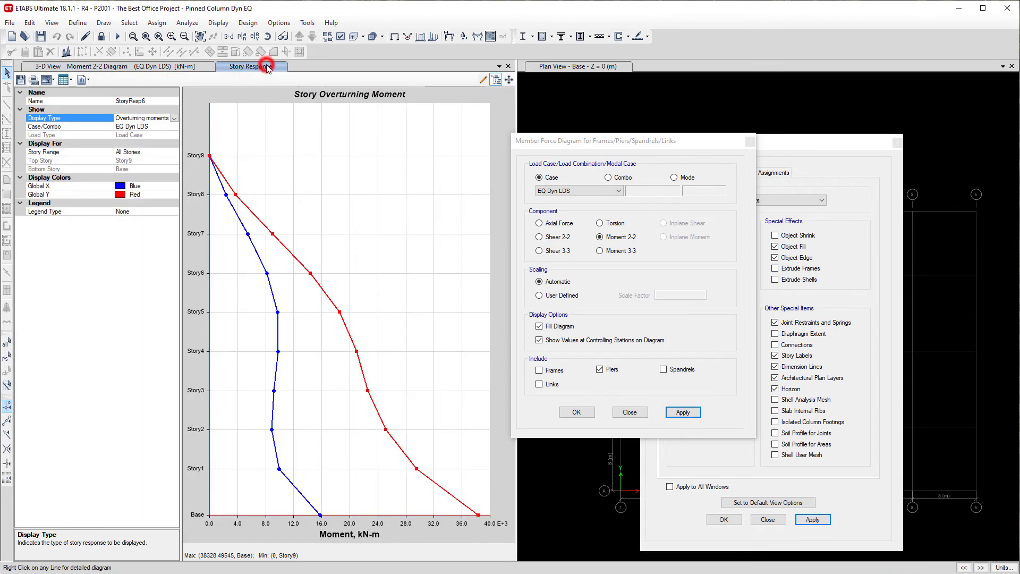
left_click(80, 80)
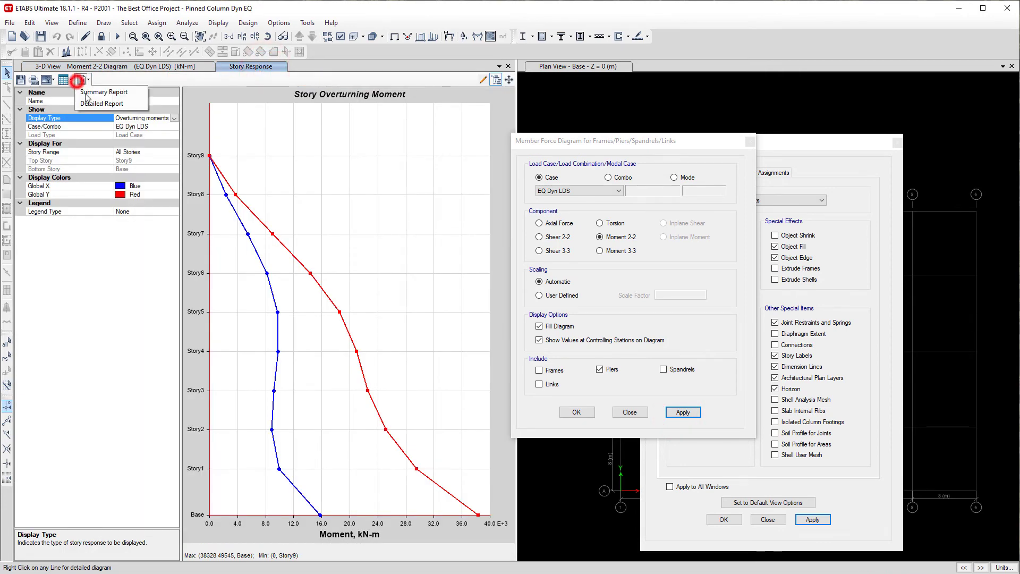
left_click(91, 91)
left_click(541, 20)
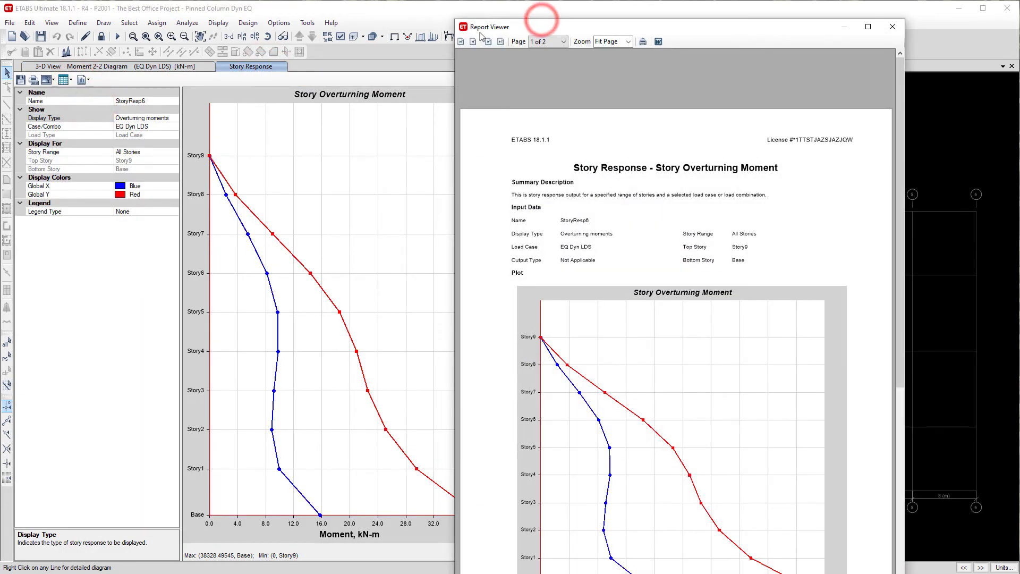
left_click_drag(491, 21, 386, 15)
left_click(381, 35)
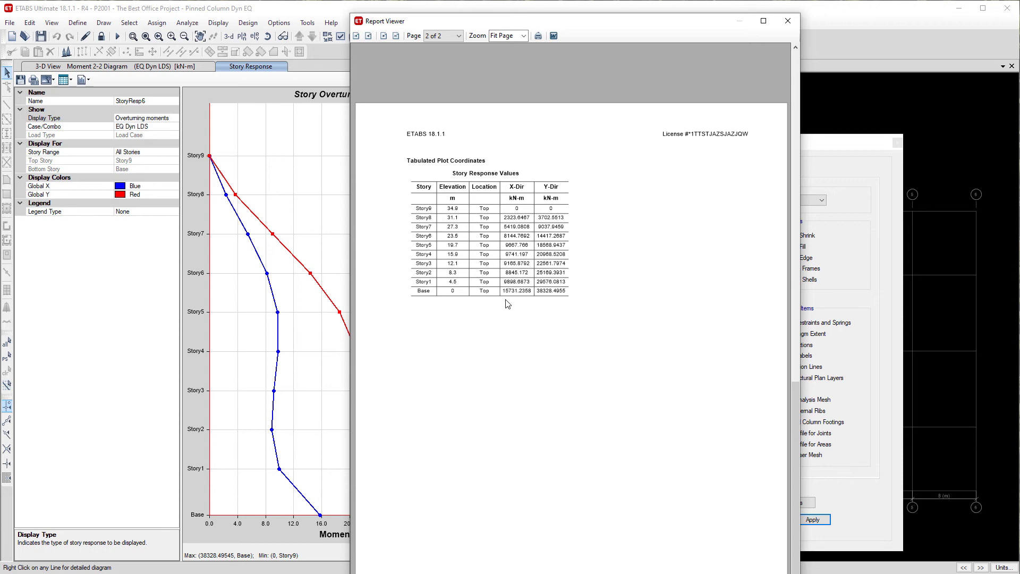
left_click(787, 21)
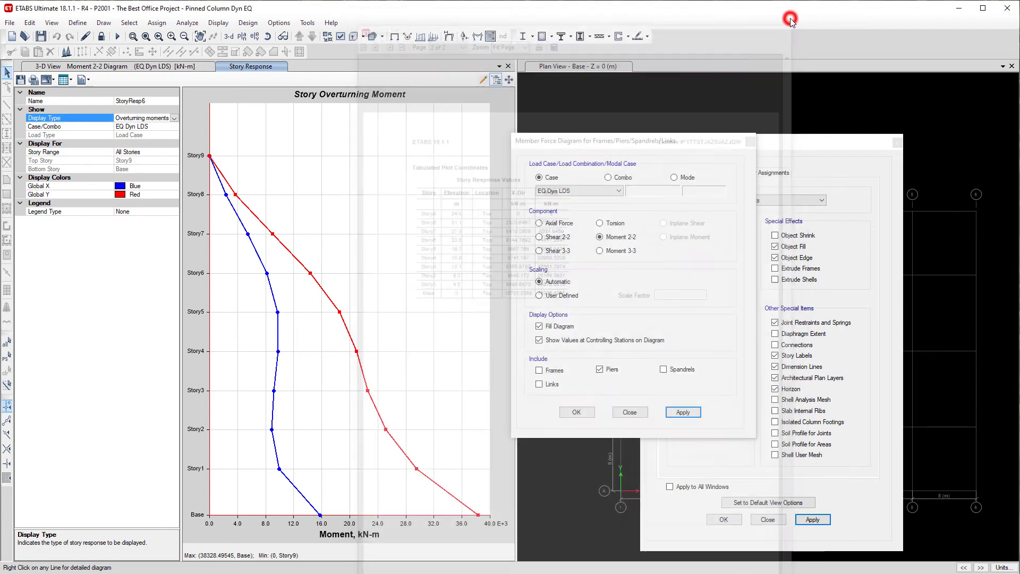
Close the story overturning moment plot and restore the undeformed 3D view of the core walls
left_click(508, 66)
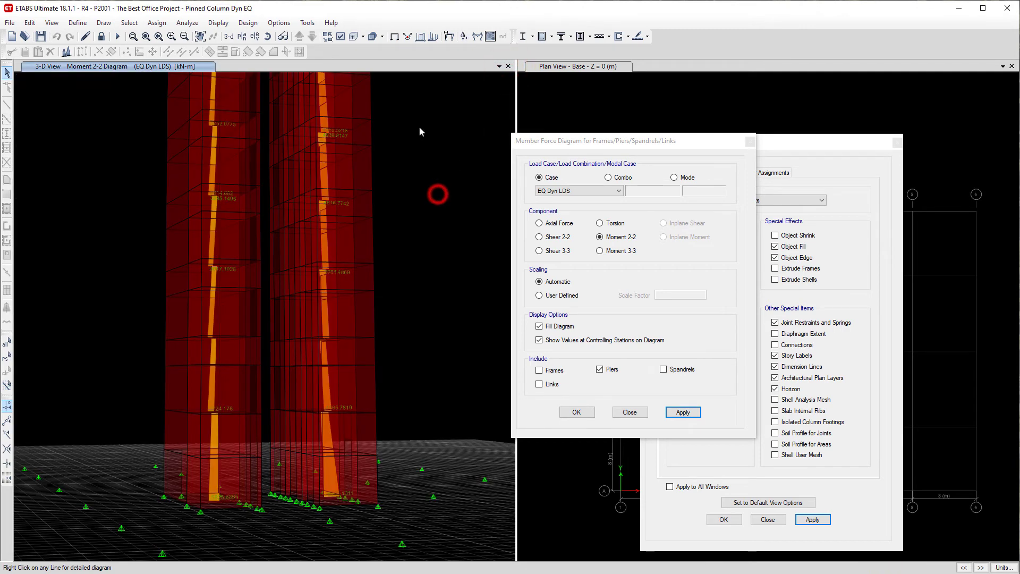
left_click(395, 41)
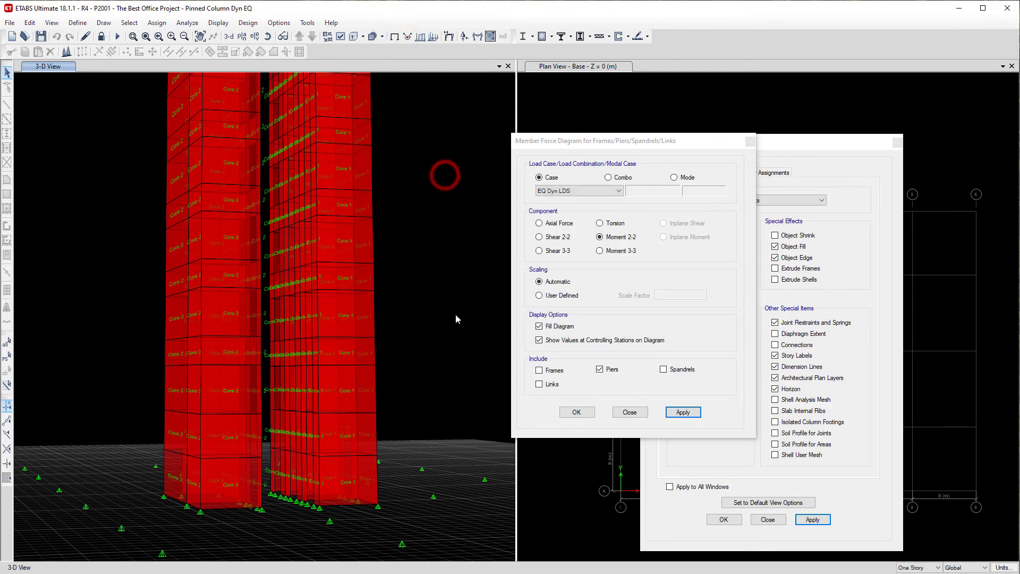
scroll(463, 410, "down", 4)
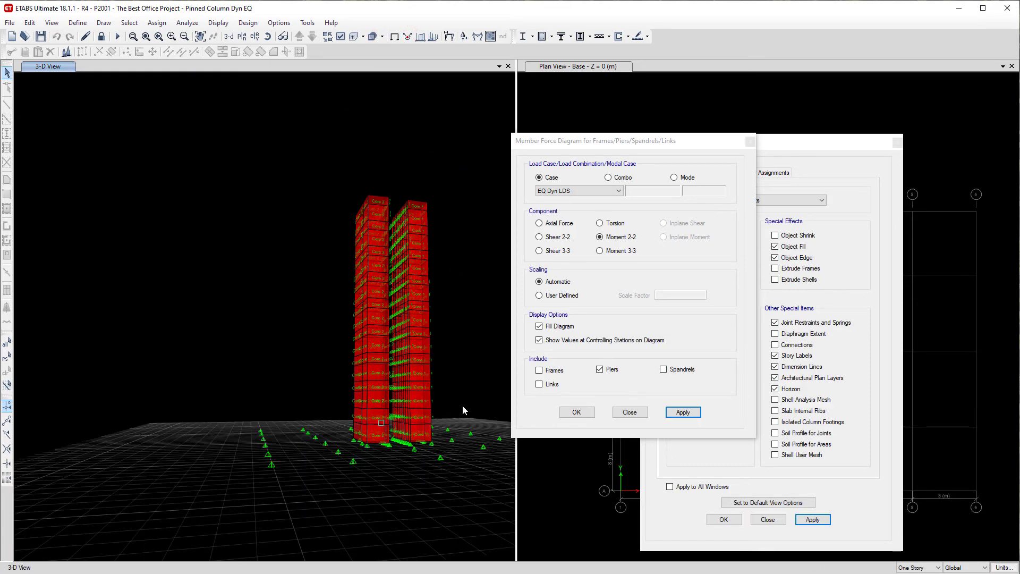
middle_click_drag(462, 410, 462, 410, "shift")
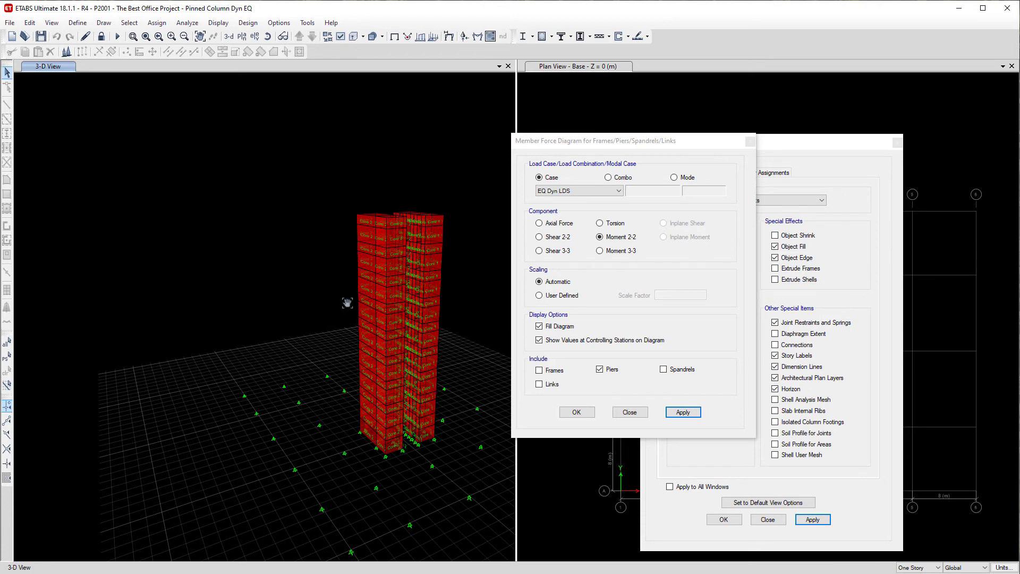
middle_click_drag(229, 159, 184, 157)
left_click(184, 155)
Create a story response plot showing diaphragm drifts for the EQ Dyn NDS load case
left_click(218, 22)
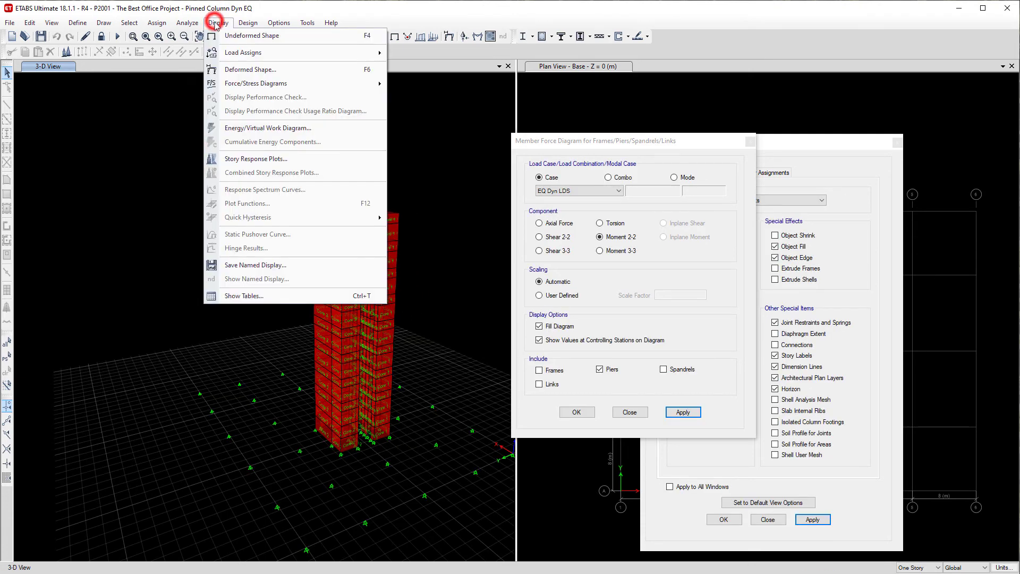
left_click(248, 163)
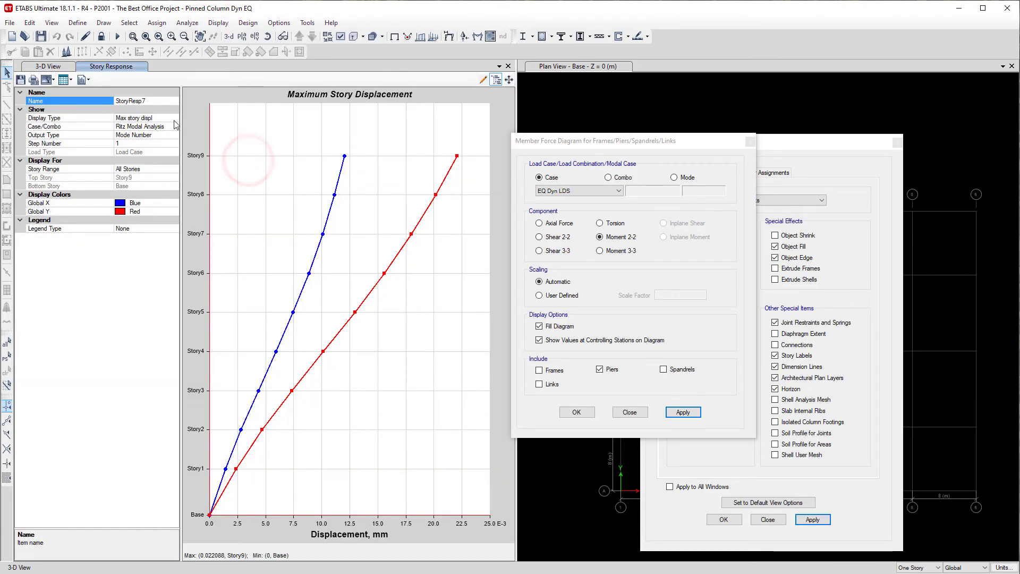
left_click(173, 117)
left_click(173, 118)
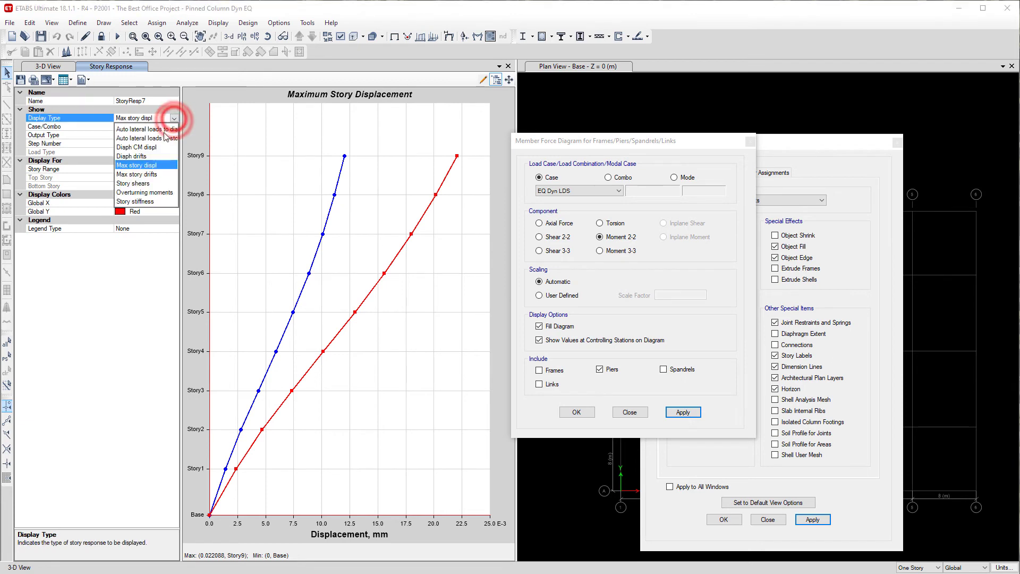
left_click(151, 154)
left_click(173, 126)
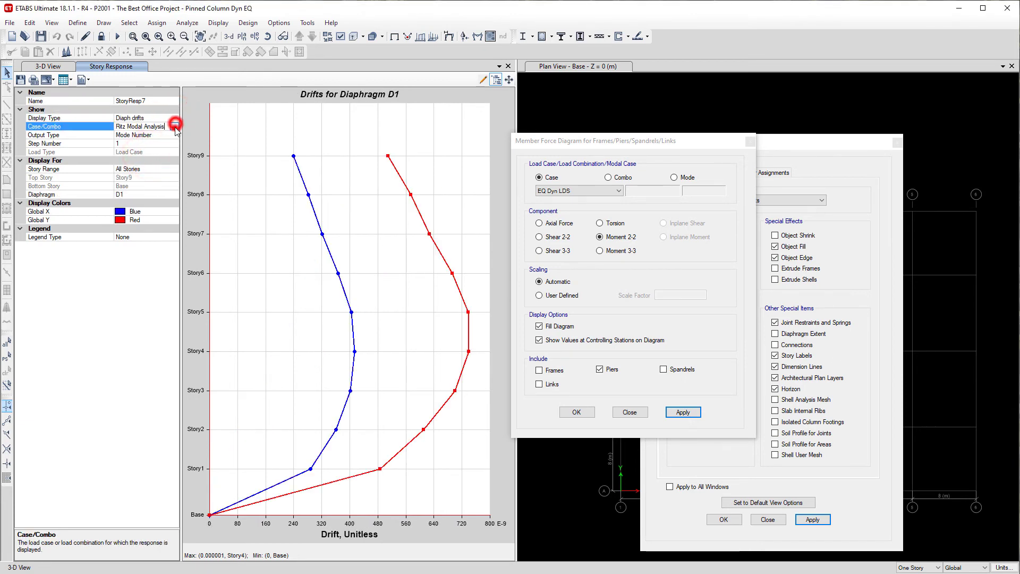
left_click(174, 127)
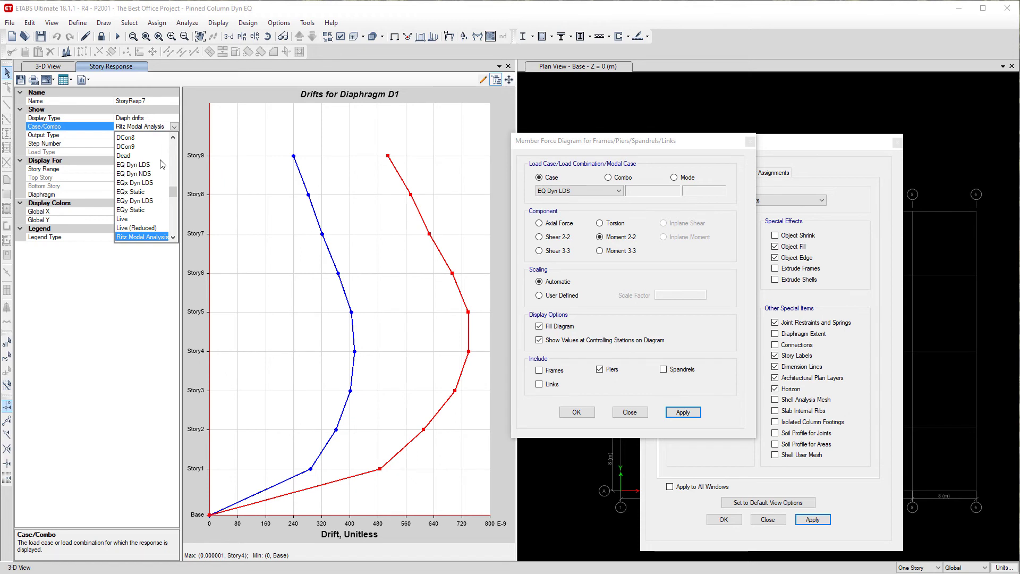
left_click(146, 175)
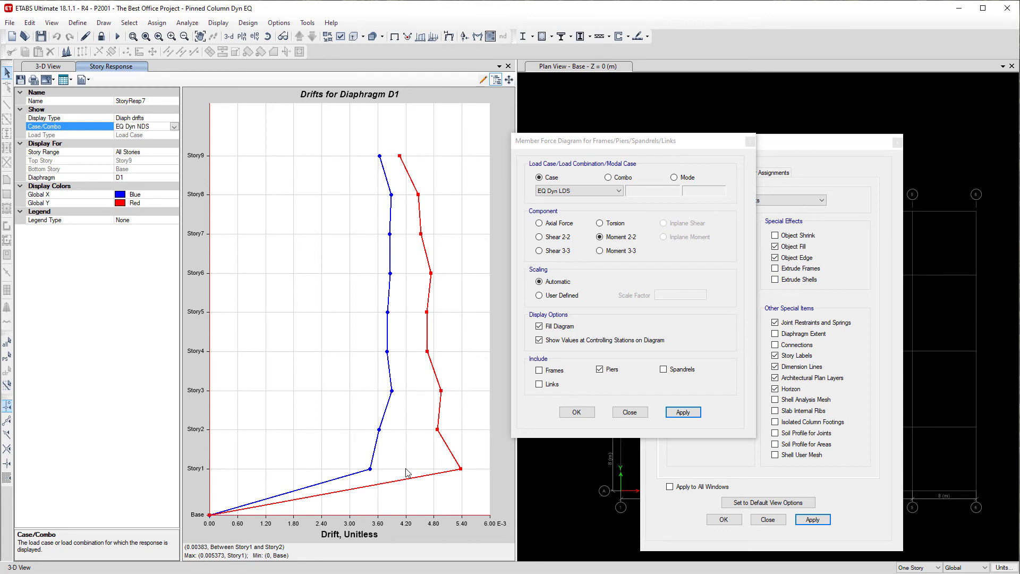
Unlock the model and set the preset P-Delta automation method to Iterative - Based on Loads
left_click(100, 36)
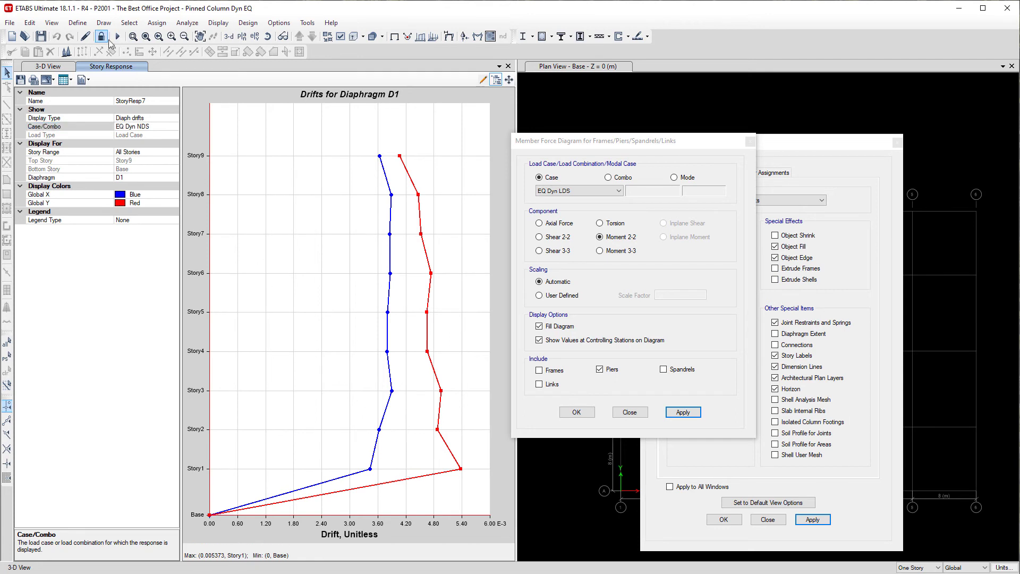
left_click(697, 419)
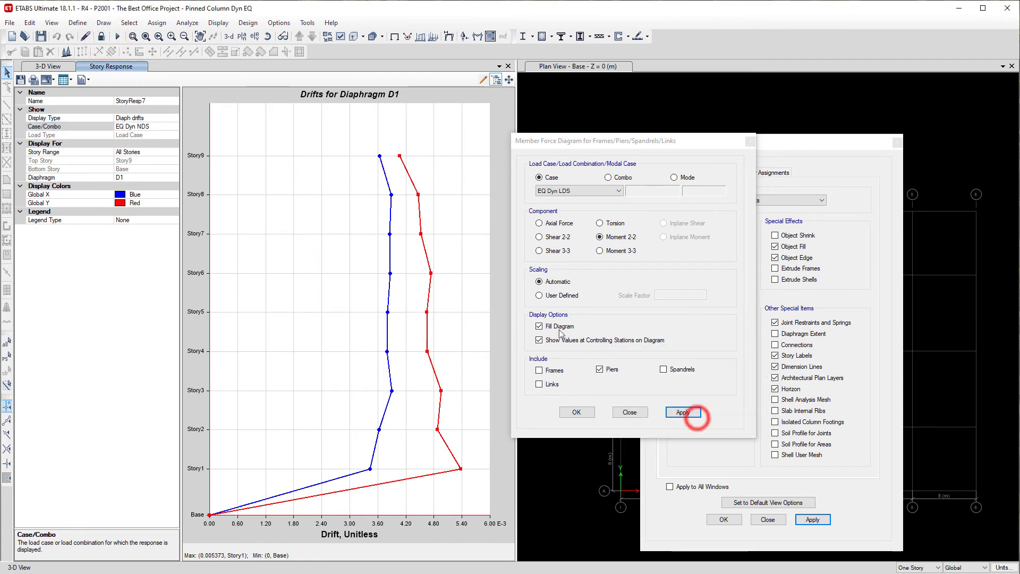
left_click(77, 22)
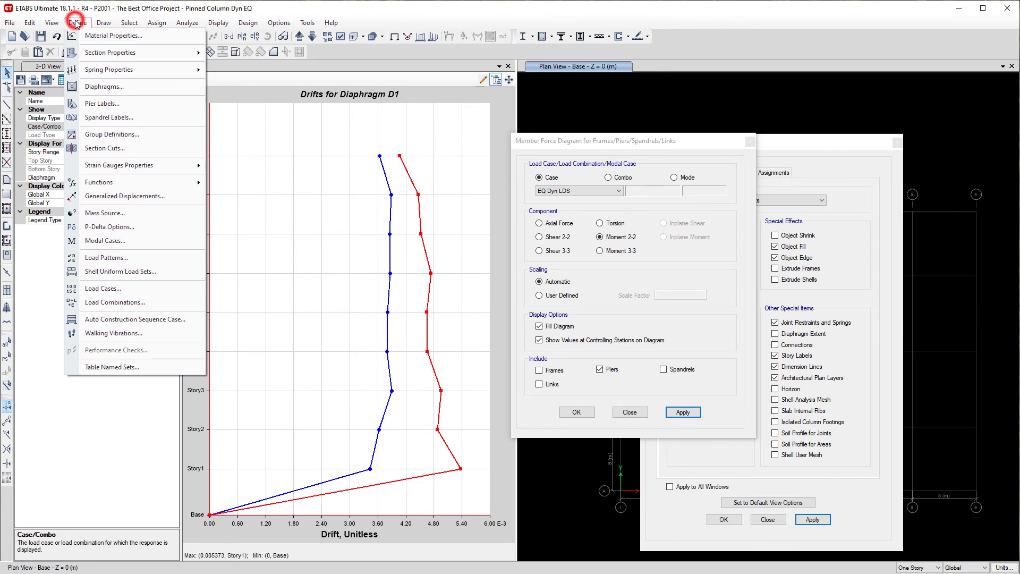
left_click(145, 227)
left_click_drag(621, 272, 339, 268)
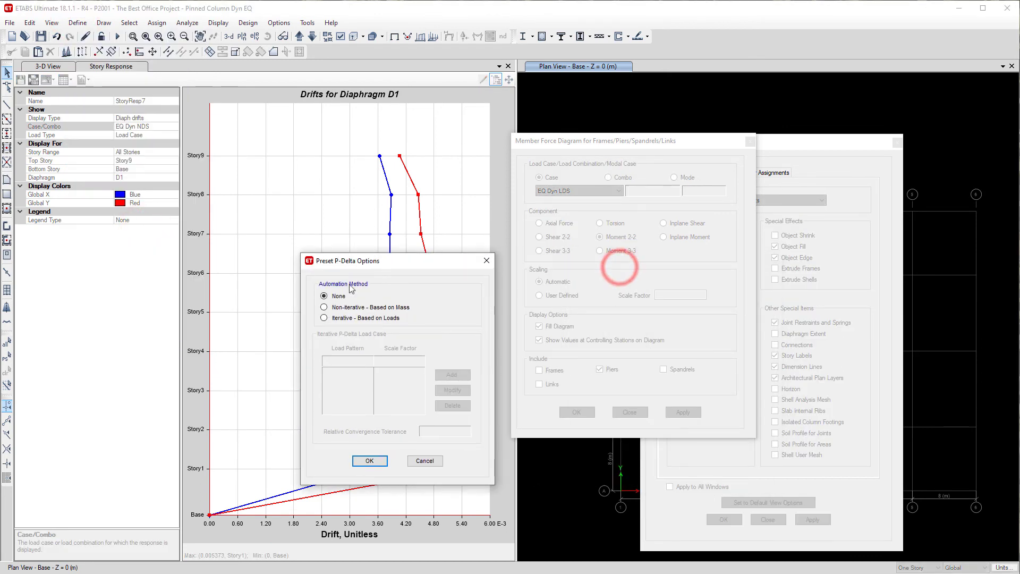
left_click(369, 319)
Add load patterns Dead and SDL with scale factor 1, and Live and Live (Reduced) with 0.3, to the iterative P-Delta load case
left_click(452, 375)
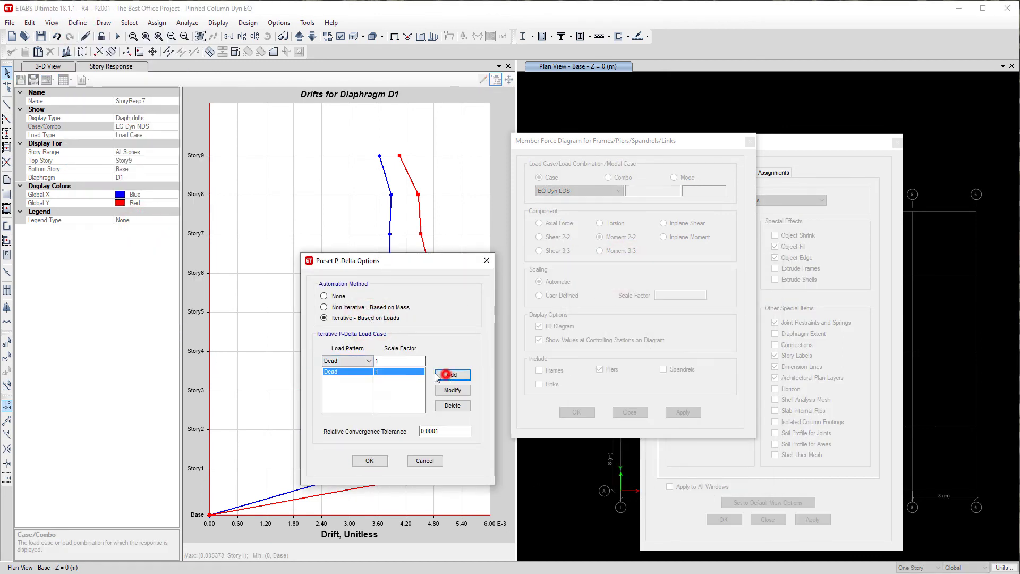
left_click(354, 362)
left_click(357, 393)
left_click(451, 375)
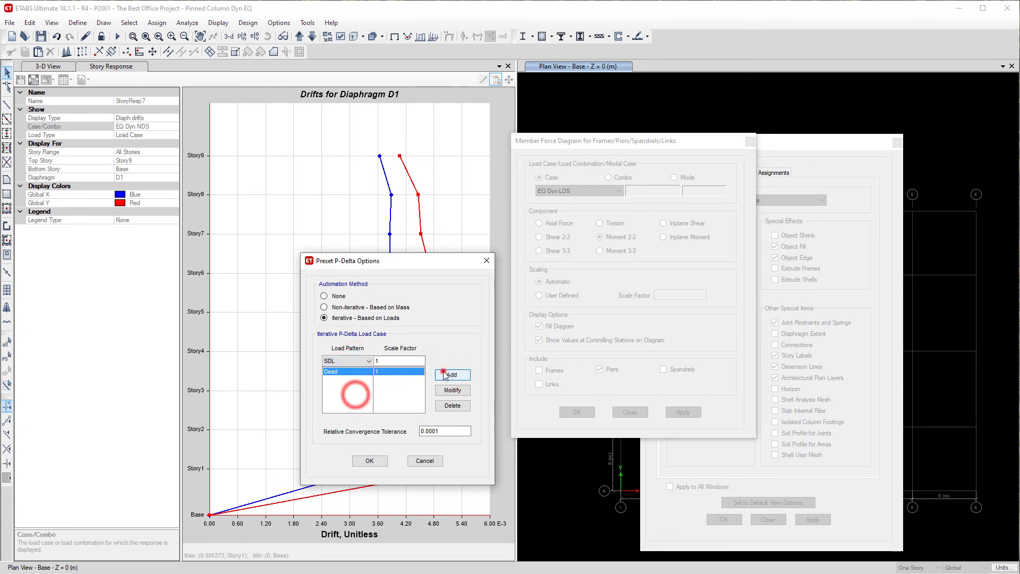
left_click(349, 360)
left_click(350, 379)
double_click(401, 361)
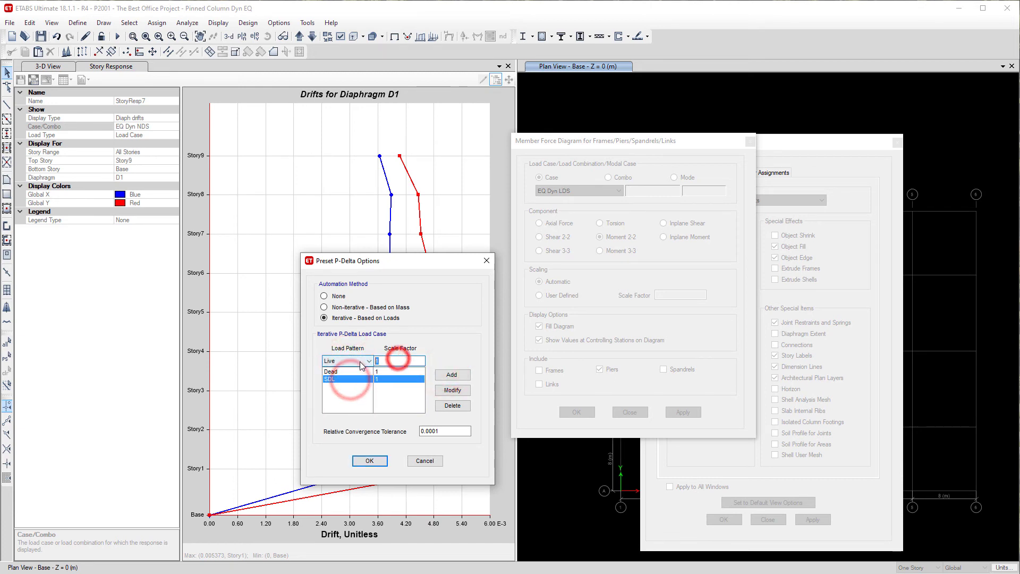
type("0.3")
left_click(452, 374)
left_click(354, 360)
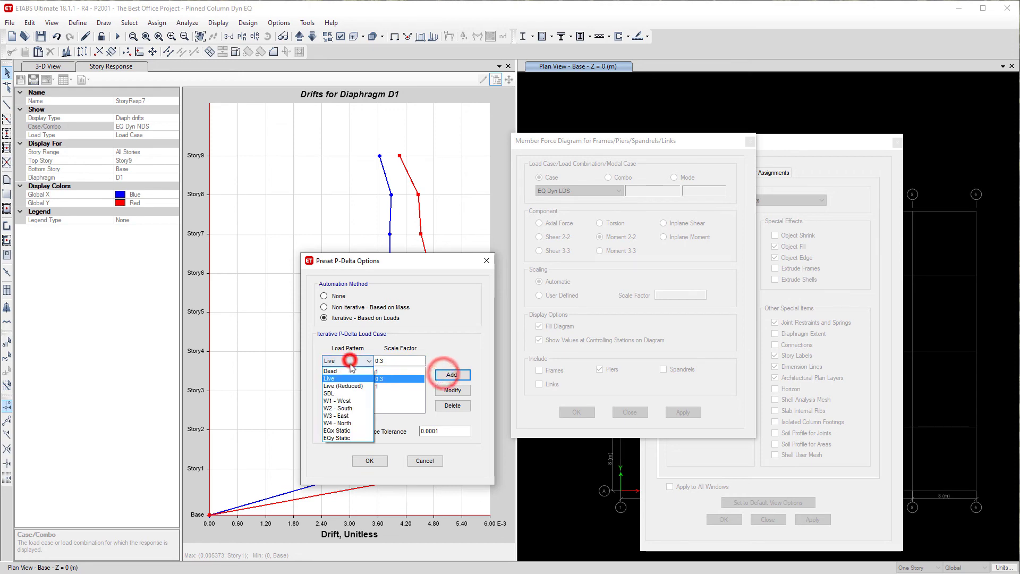
left_click(351, 385)
left_click(452, 374)
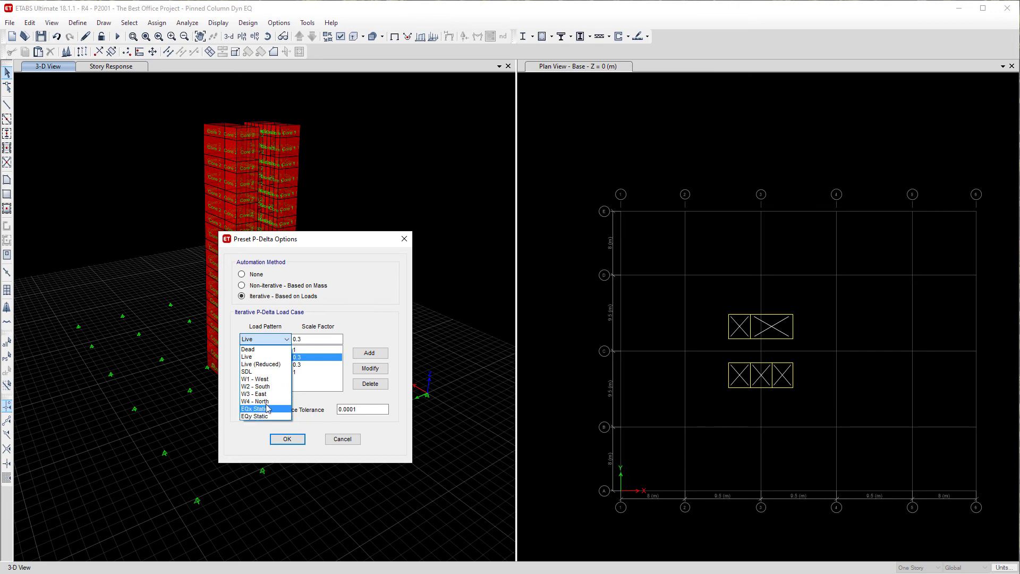
Add the EQx Static load pattern with a scale factor of 2 to the iterative P-Delta load case
left_click(268, 407)
left_click(312, 338)
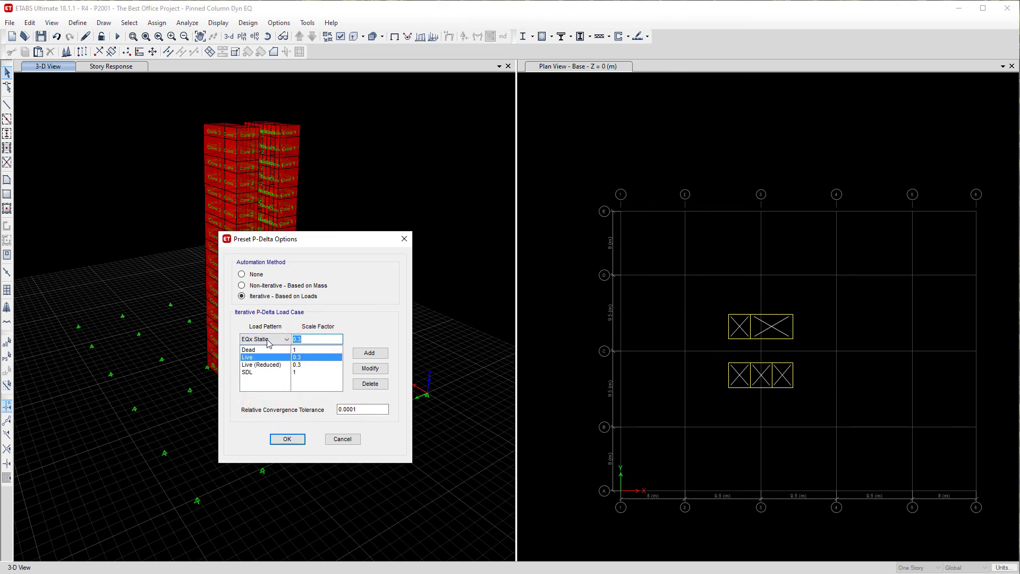
type("1")
left_click(295, 339)
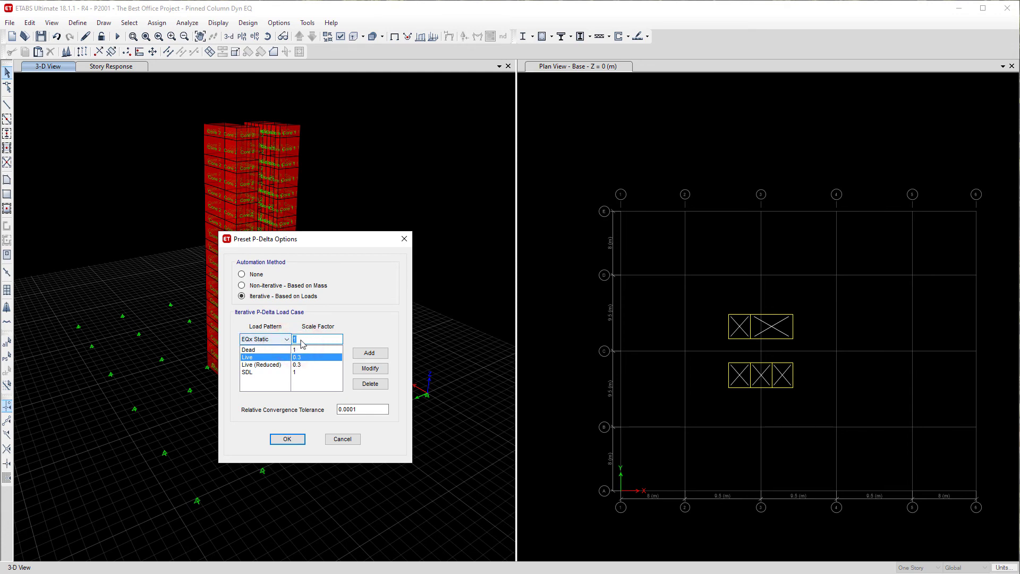
type("2")
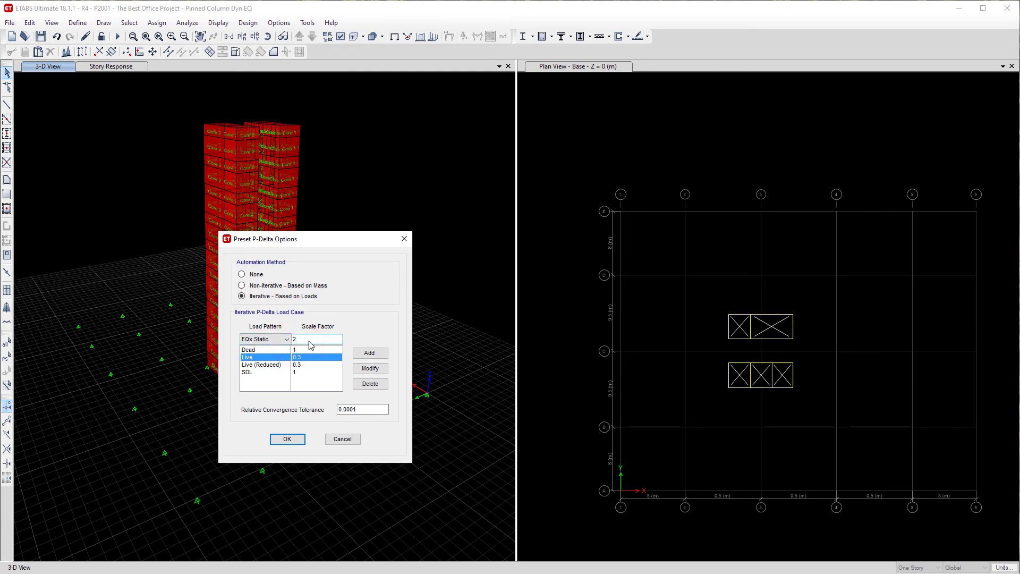
left_click(369, 352)
Add the EQy Static load pattern with a scale factor of 1.3 (0.65*2) to the iterative P-Delta load case
left_click(276, 340)
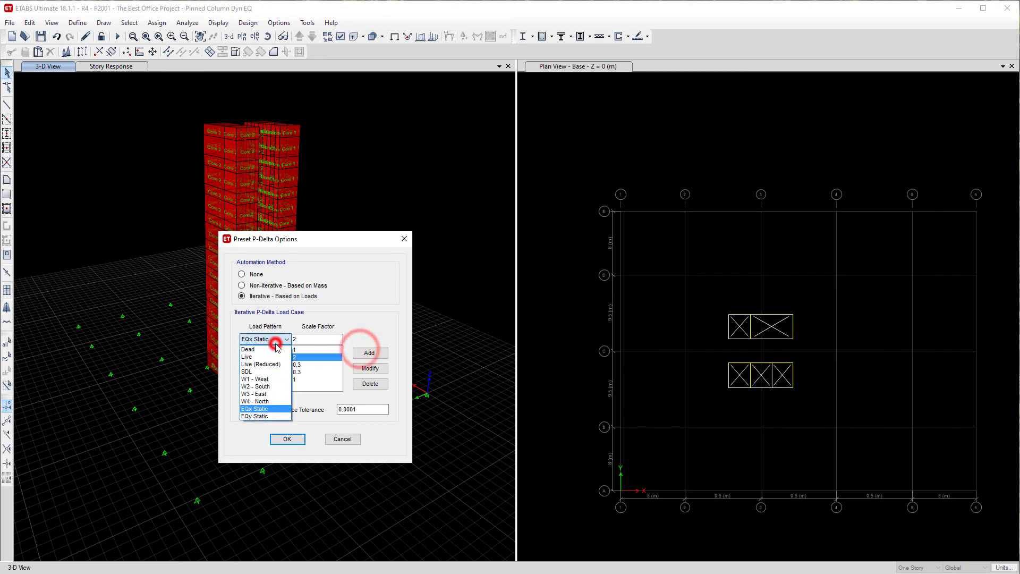
left_click(254, 416)
double_click(305, 337)
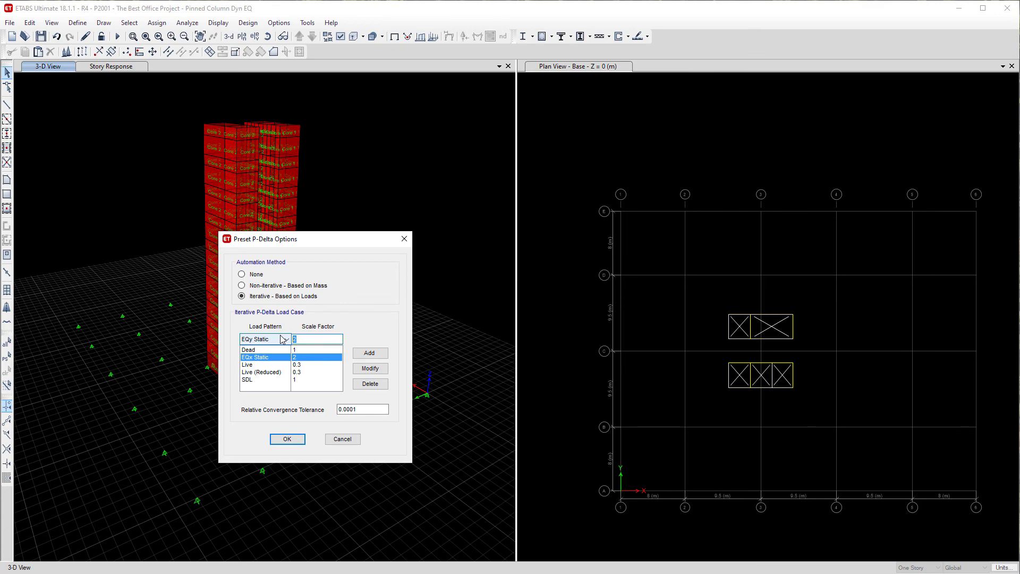
type("0.65*")
left_click(356, 355)
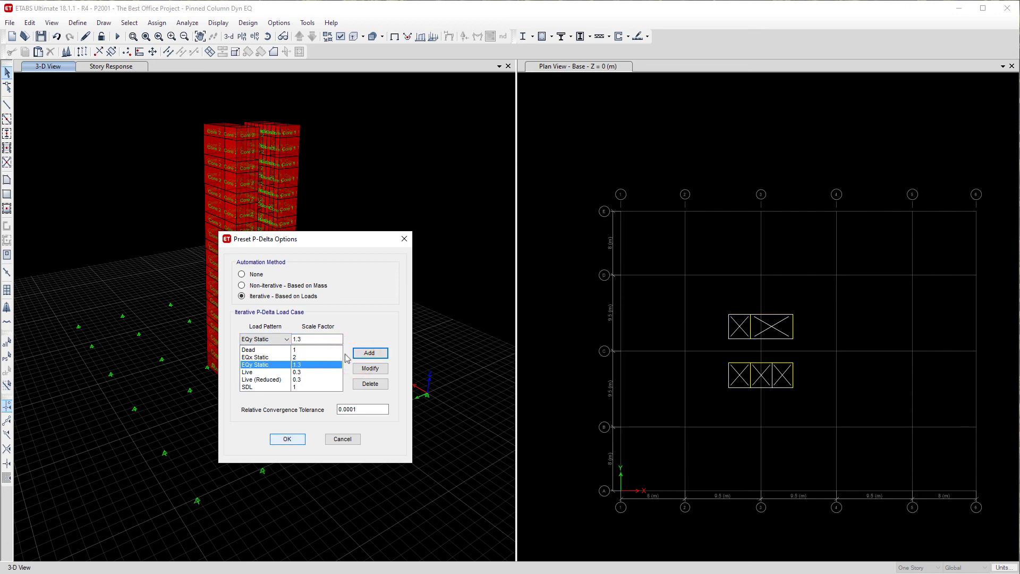
Check the EQx Static and EQy Static entries, then accept the P-Delta options and run the analysis
left_click(253, 363)
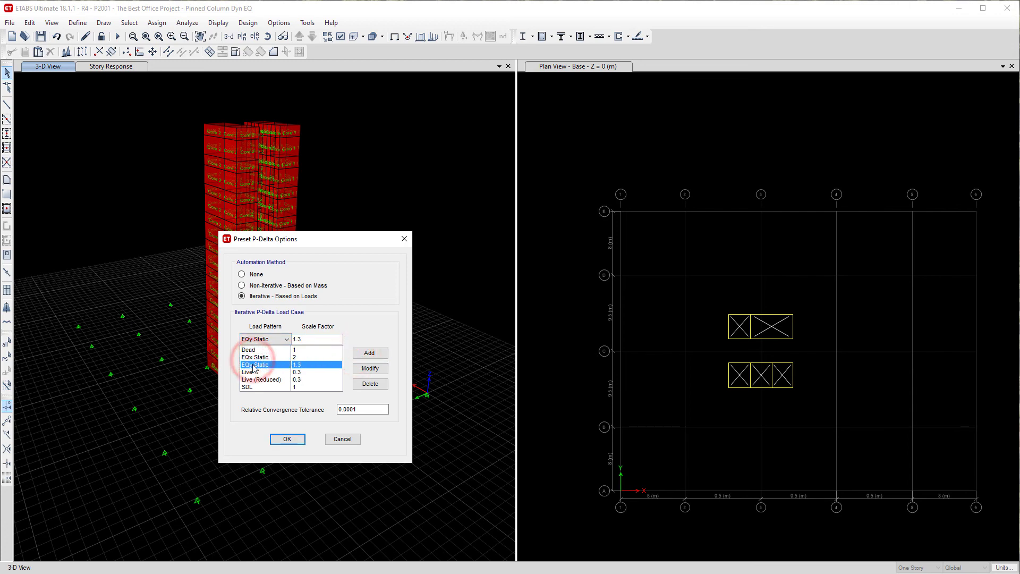
left_click(255, 357)
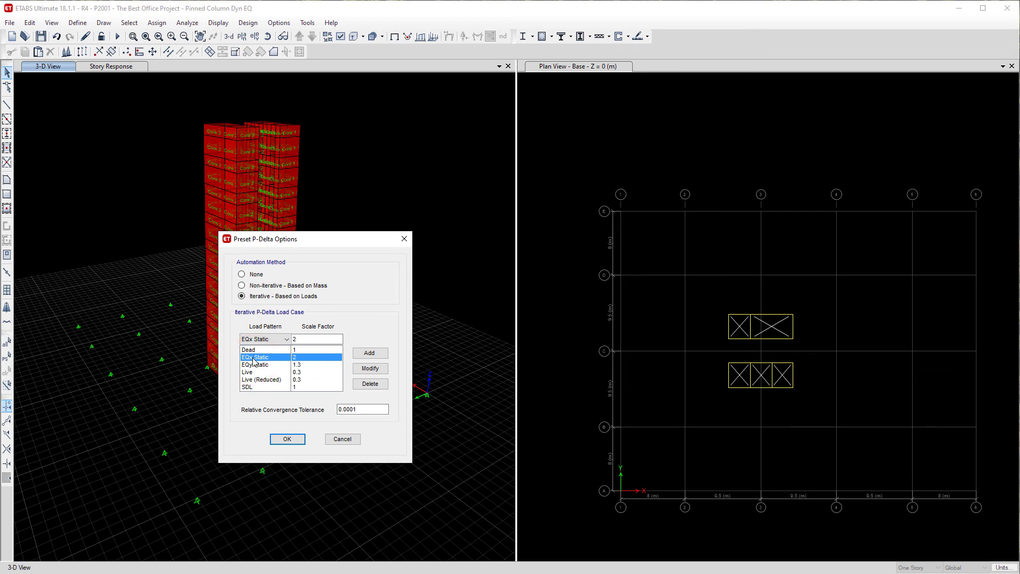
left_click(254, 365)
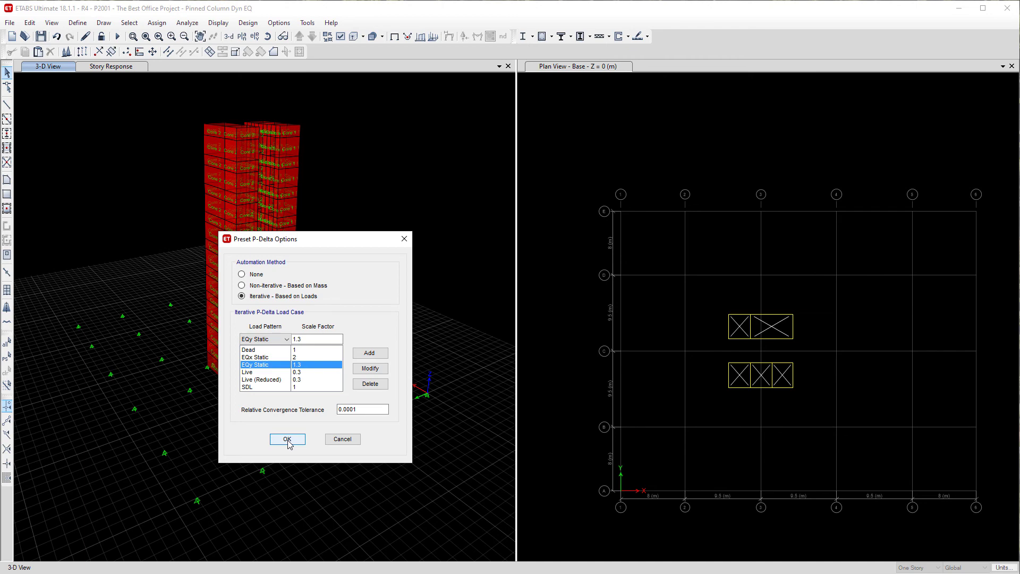
left_click(287, 440)
left_click(118, 36)
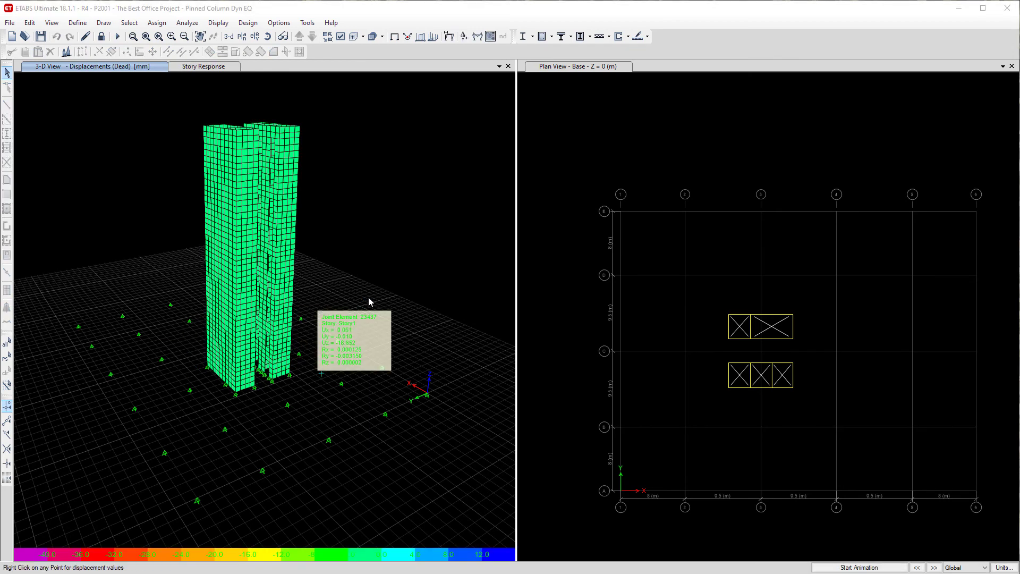
Generate a detailed report of the diaphragm D1 drifts for EQ Dyn NDS and read its tabulated story response values
left_click(209, 67)
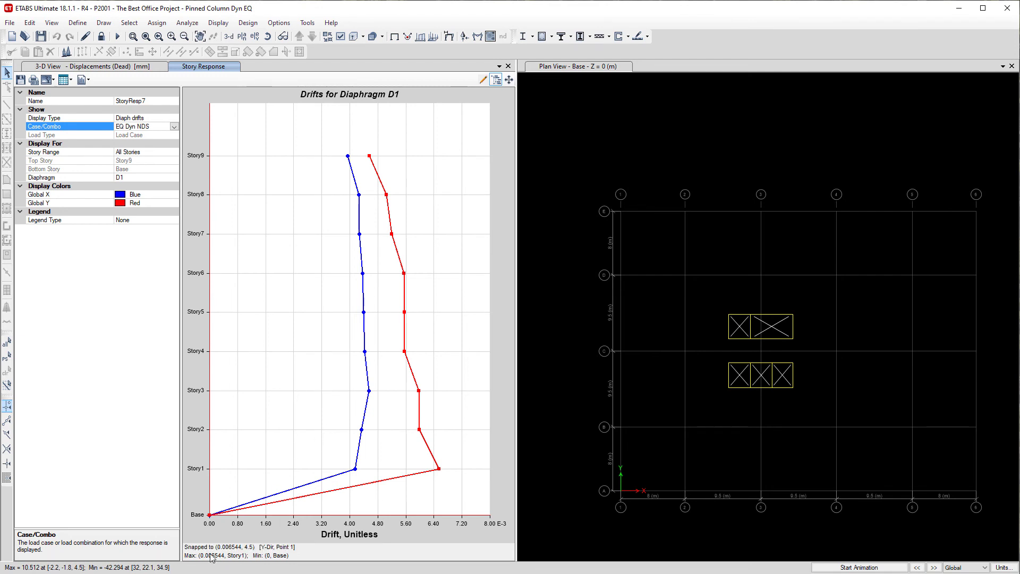
left_click(87, 81)
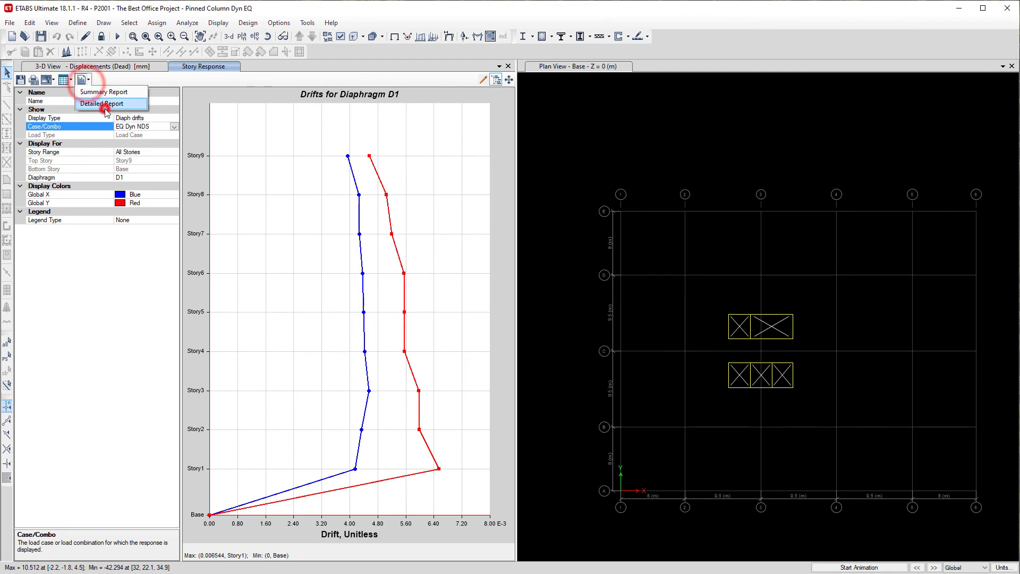
left_click(102, 107)
left_click_drag(553, 28, 420, 0)
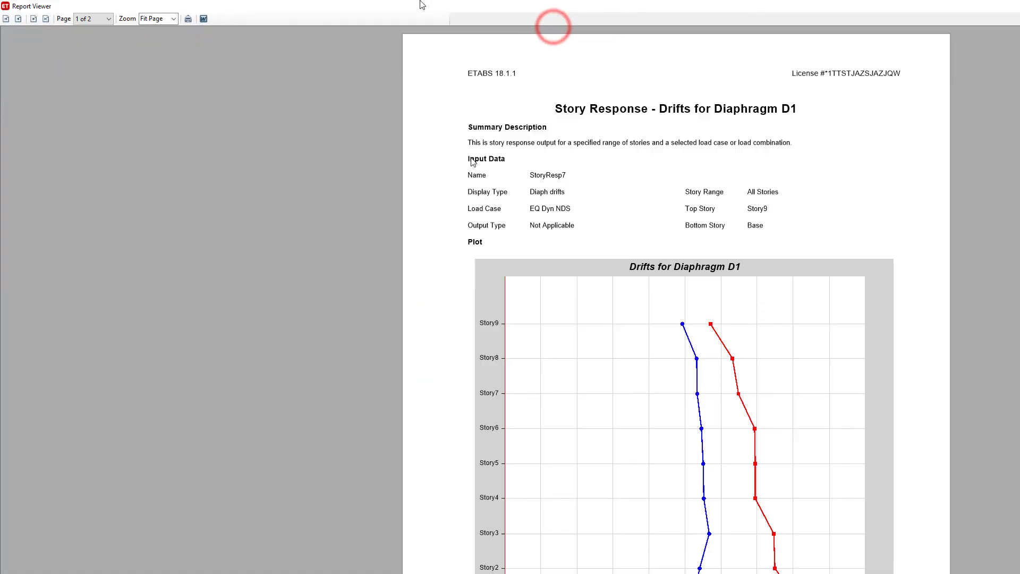
left_click_drag(525, 2, 443, 28)
scroll(429, 99, "down", 5)
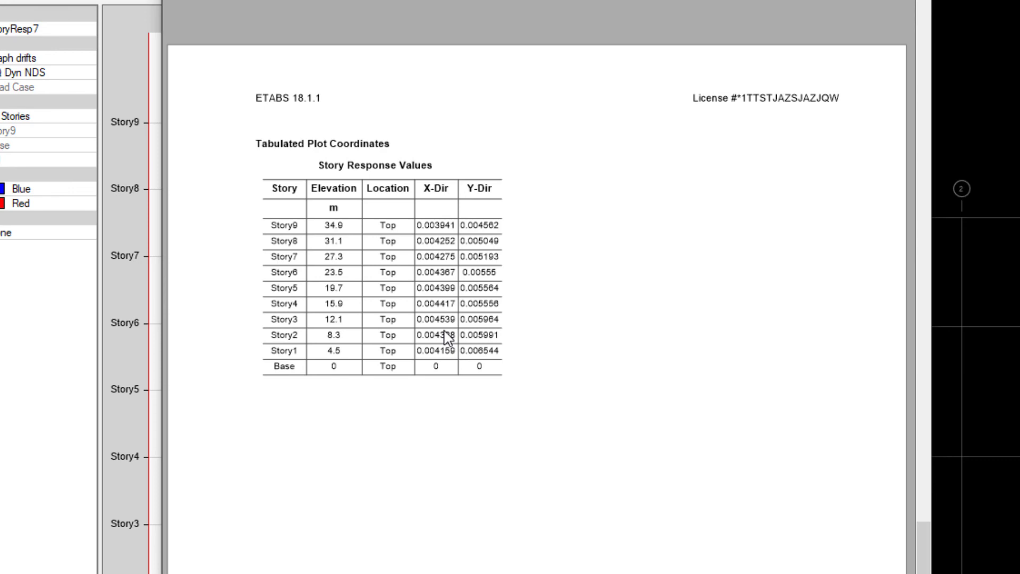
Close the drift report and restore the undeformed 3D view of the core walls
left_click(660, 28)
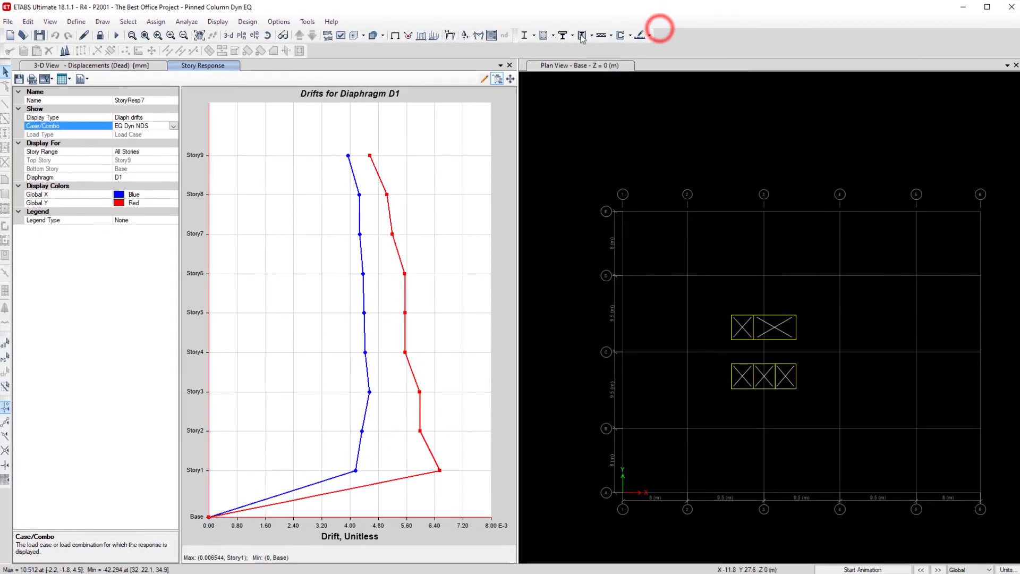
left_click(155, 67)
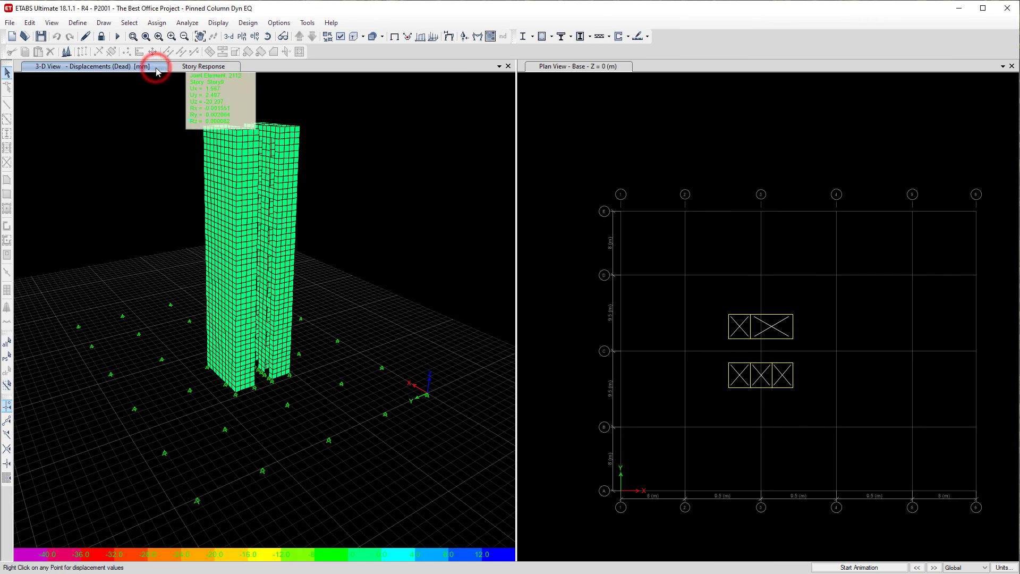
left_click(395, 37)
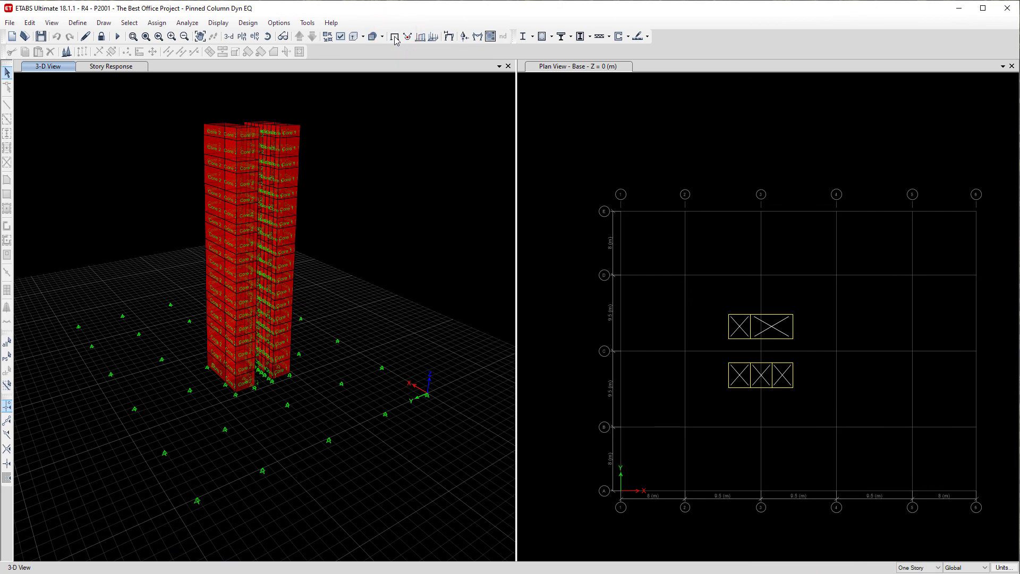
middle_click_drag(281, 130, 221, 163, "shift")
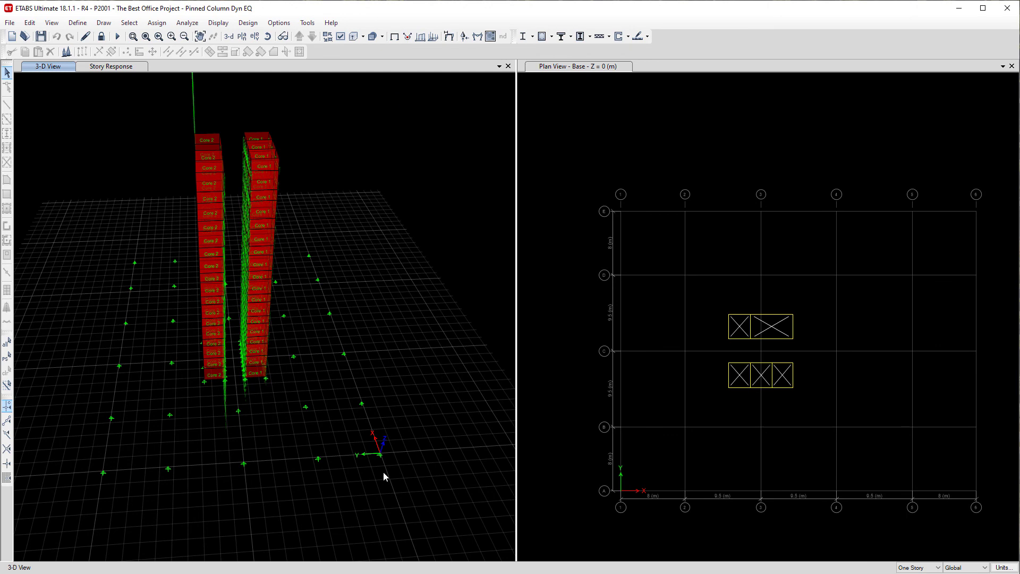
mouse_move(383, 472)
middle_mouse_down("shift")
mouse_move(324, 473)
mouse_move(422, 526)
middle_mouse_up("shift")
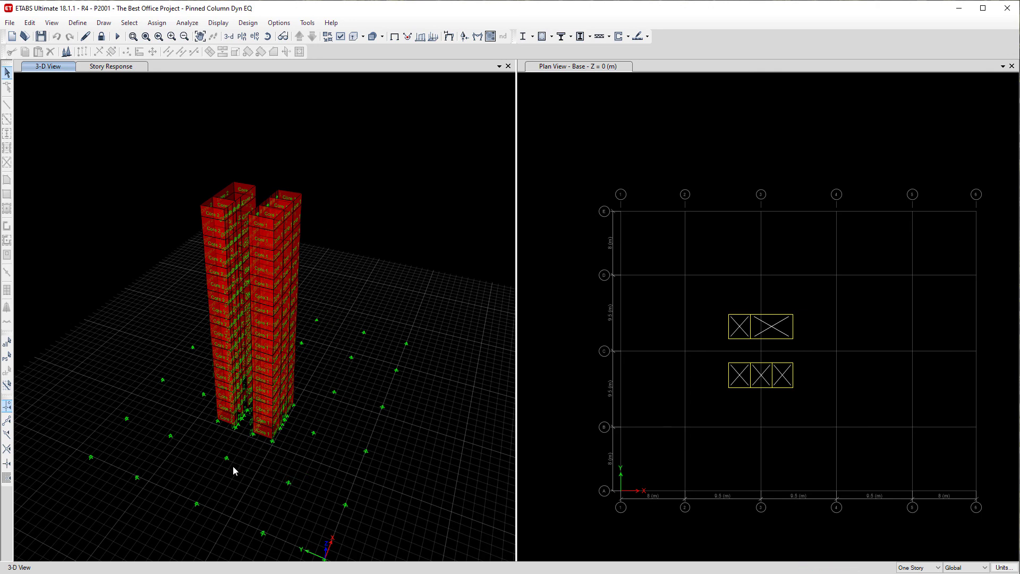
middle_click_drag(233, 466, 239, 464, "shift")
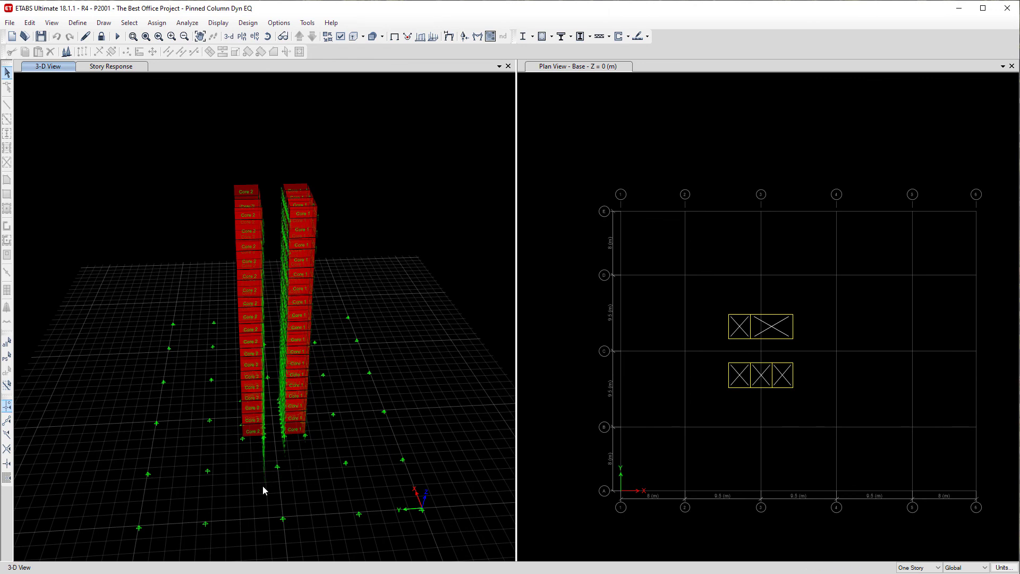
middle_click_drag(263, 490, 298, 472, "shift")
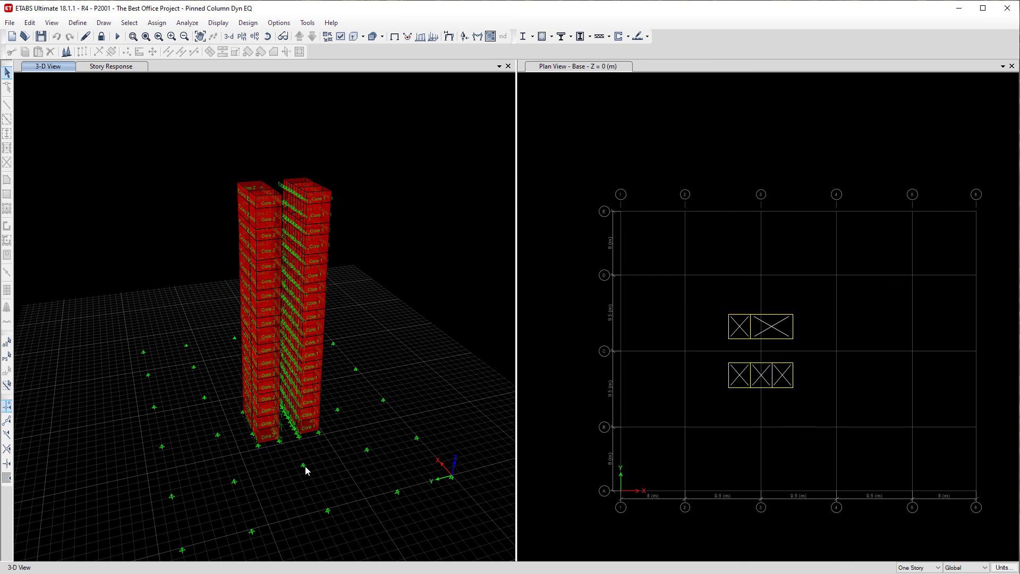
middle_click_drag(308, 470, 325, 430)
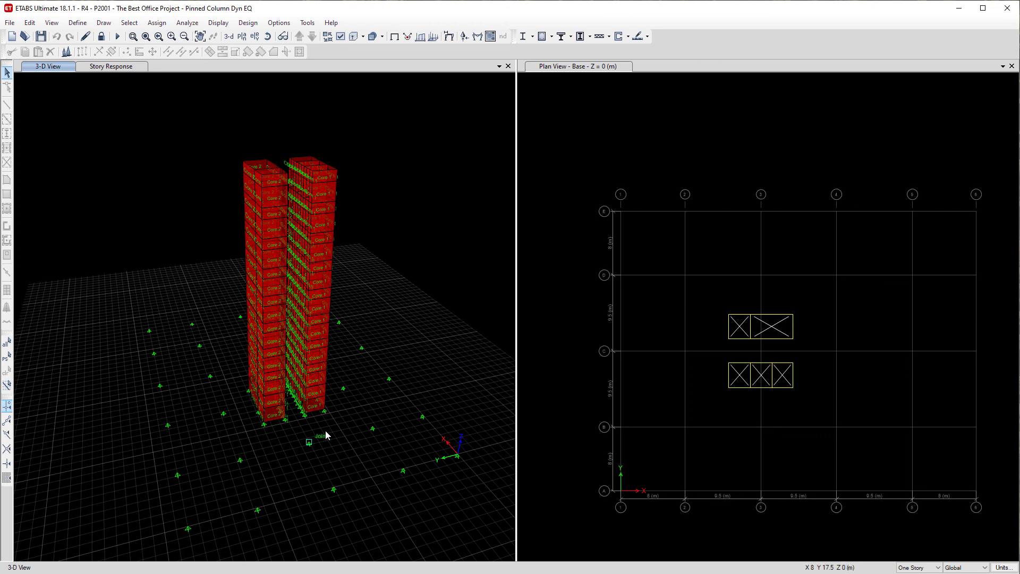
middle_click_drag(325, 429, 290, 436)
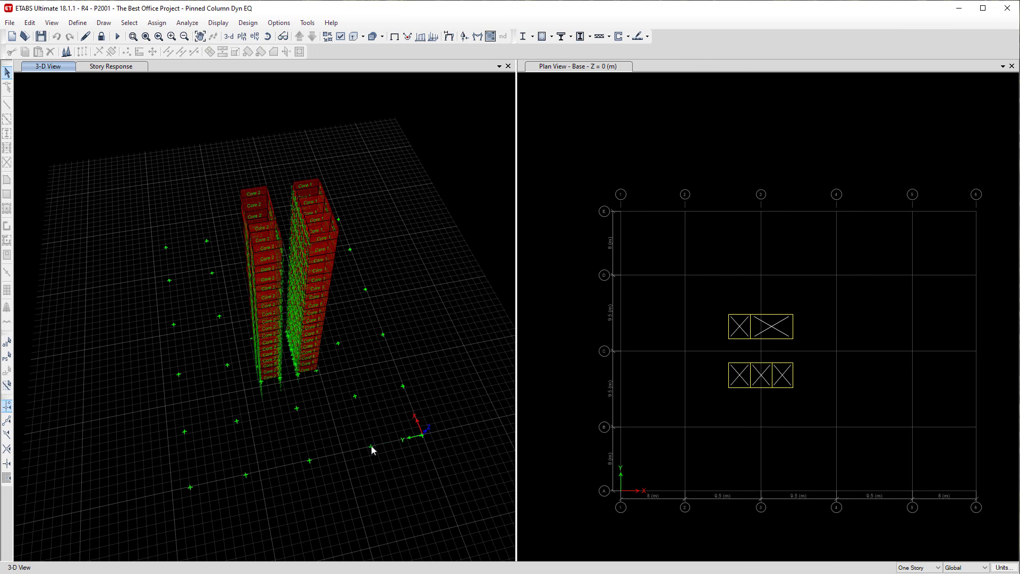
middle_click_drag(311, 486, 315, 396, "shift")
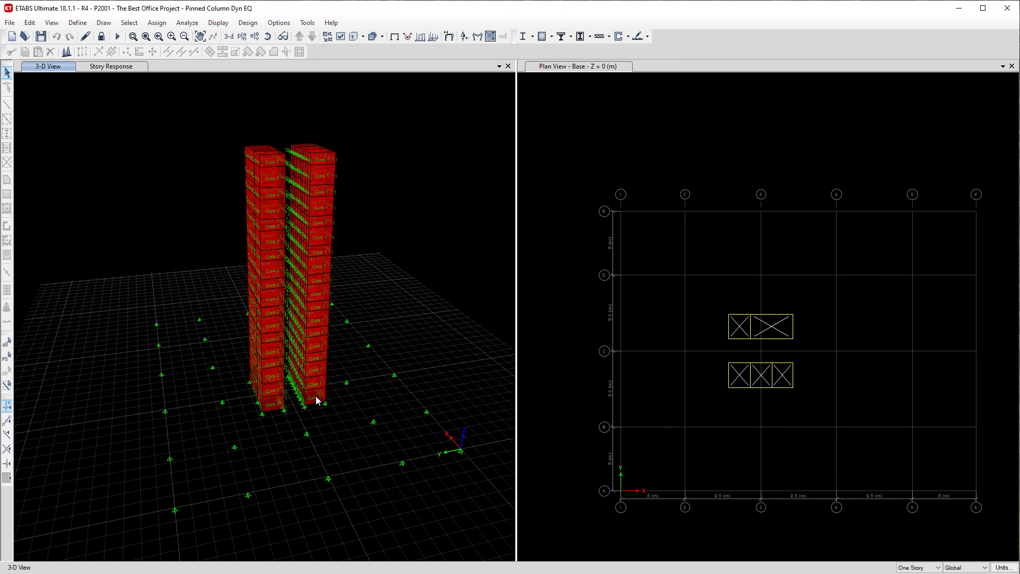
middle_click_drag(318, 455, 320, 472, "shift")
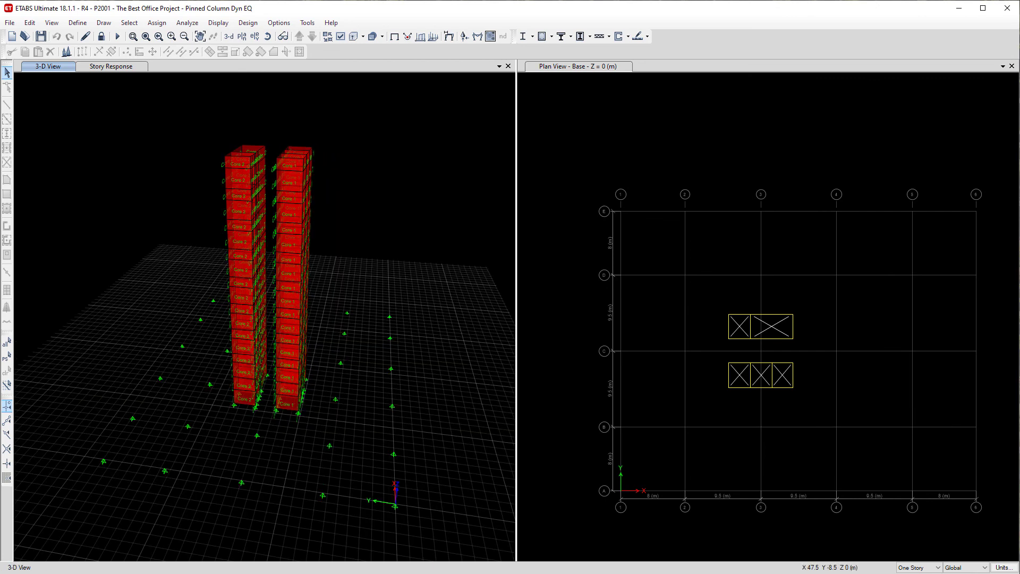